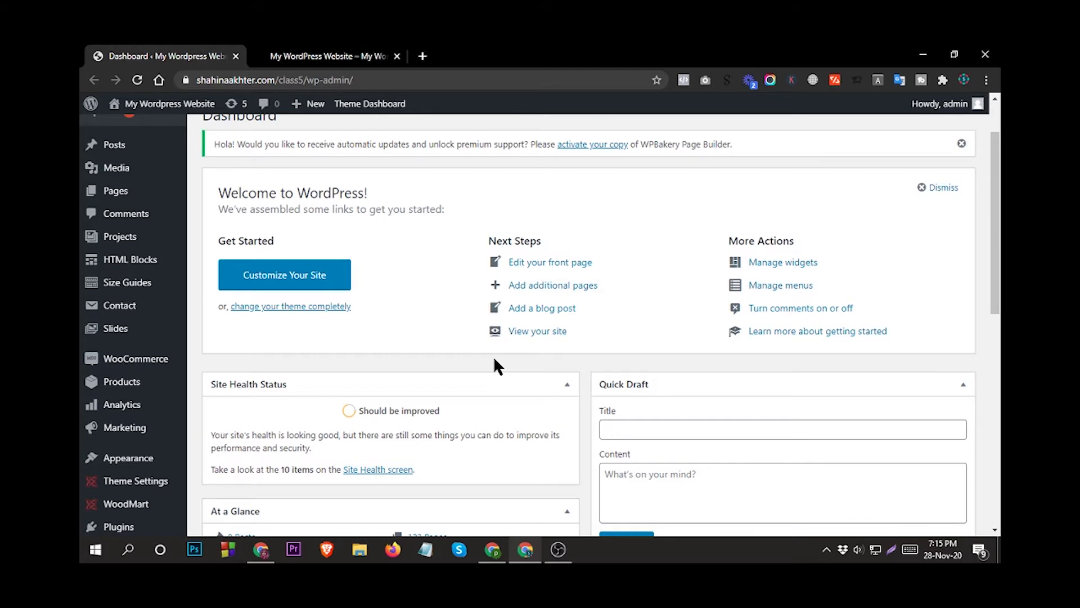
# Open Products > Add New in a new browser tab and switch to it.
pyautogui.scroll(-1, 130, 327)
pyautogui.moveTo(129, 326)
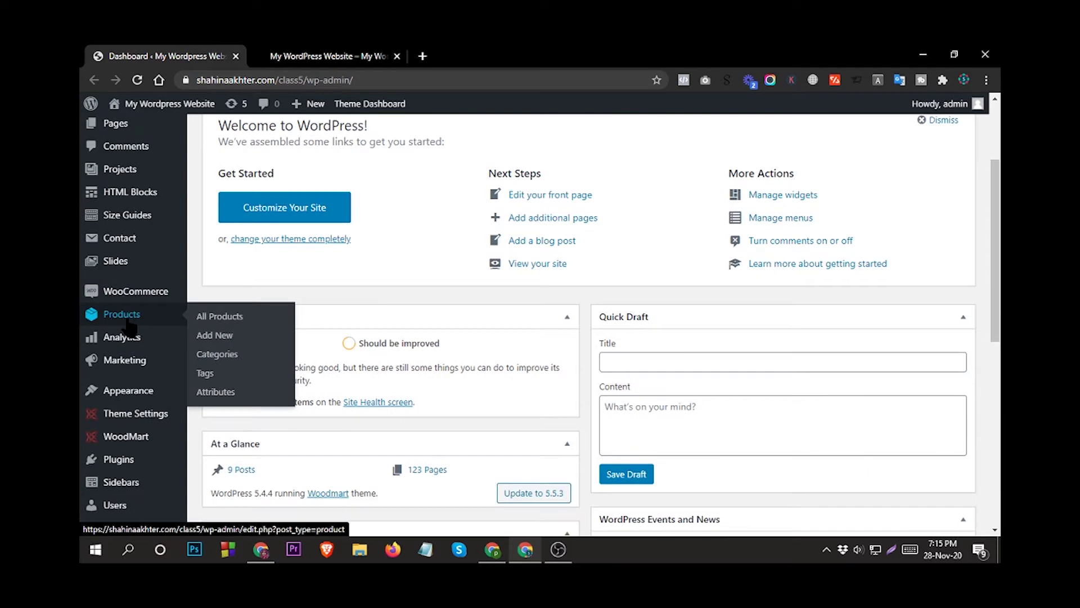
pyautogui.rightClick(224, 335)
pyautogui.click(258, 340)
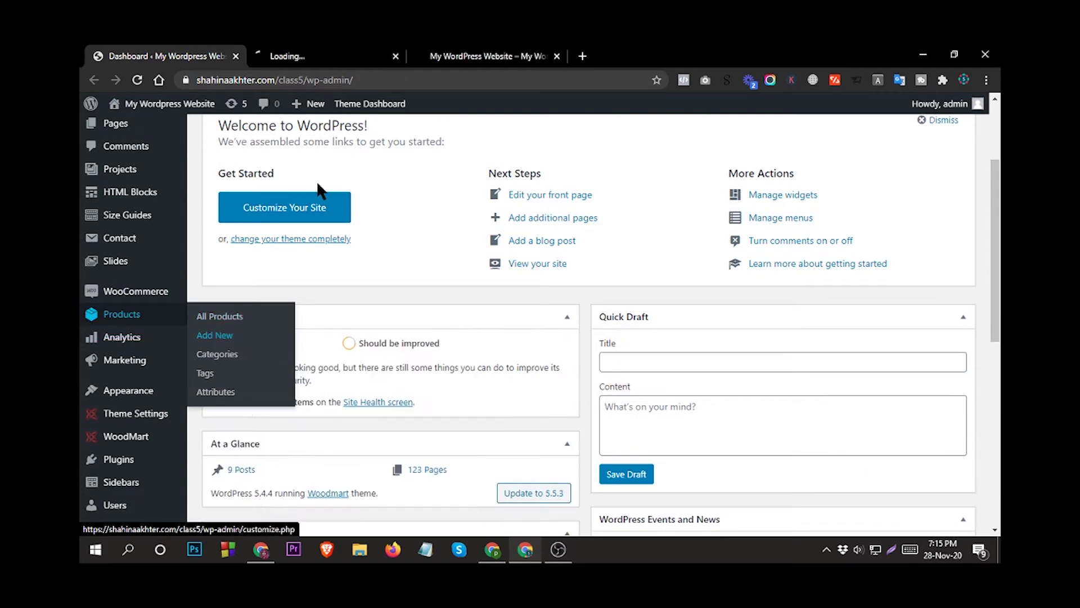
pyautogui.click(304, 55)
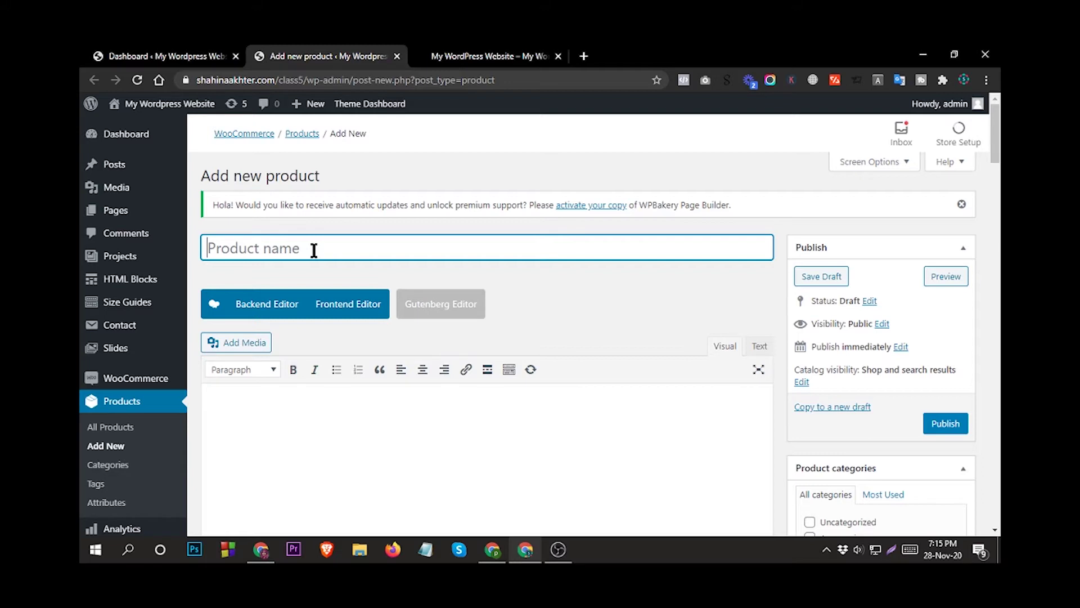
# Name the product 'digital guide' and clear the existing description text.
pyautogui.write('digital')
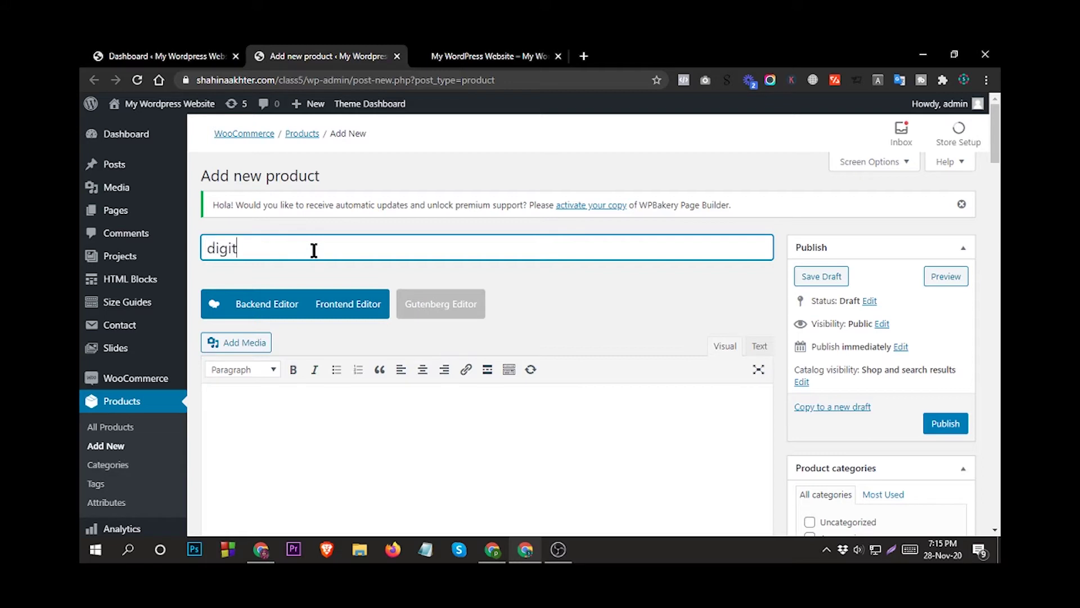
pyautogui.write(' guide')
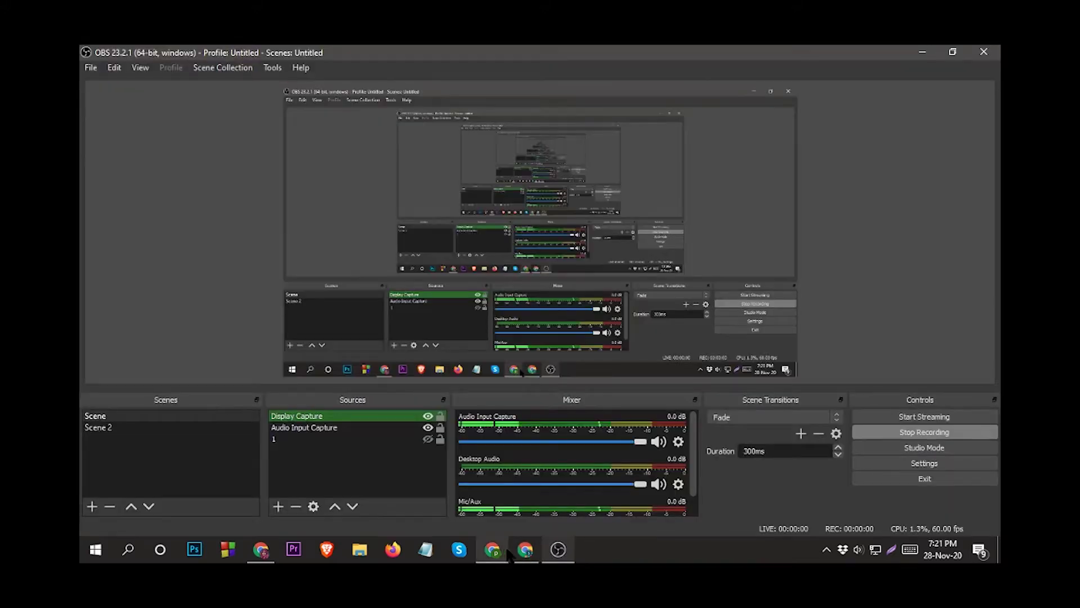
pyautogui.click(525, 549)
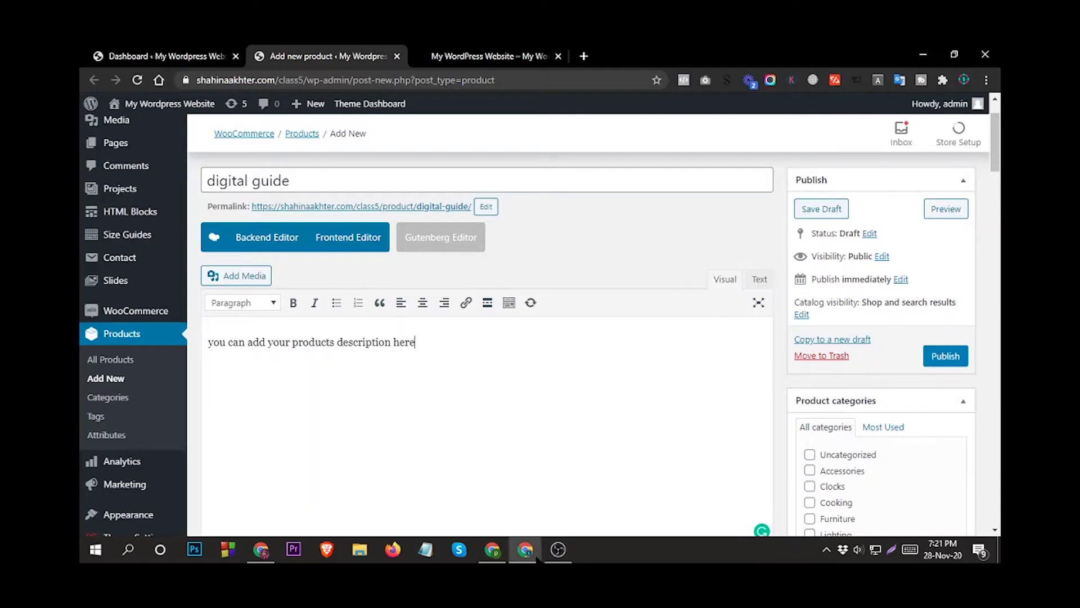
pyautogui.hotkey('ctrl', 'a')
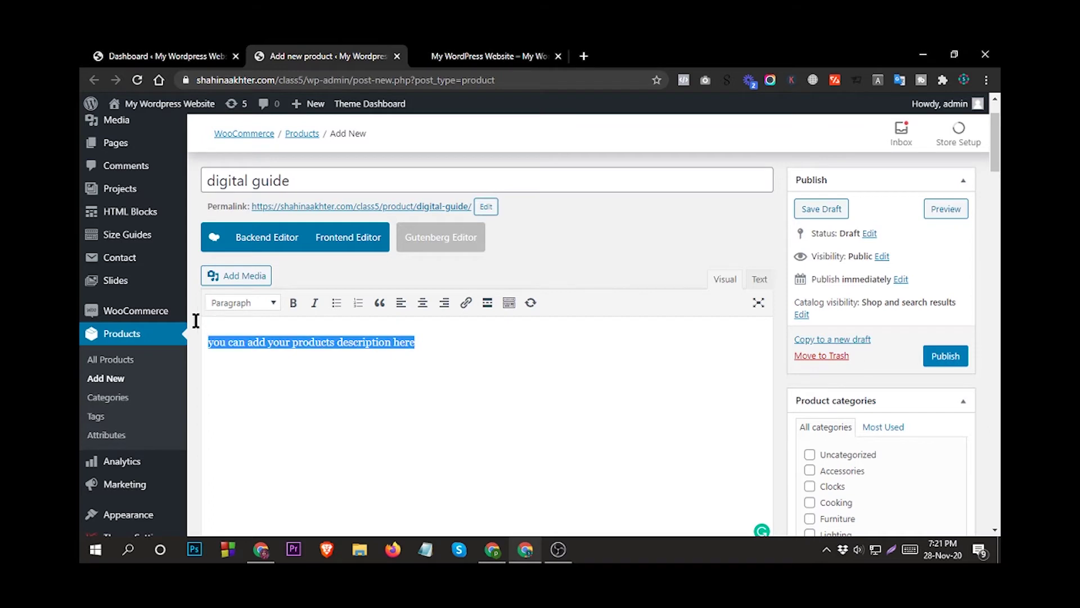
pyautogui.press('BackSpace')
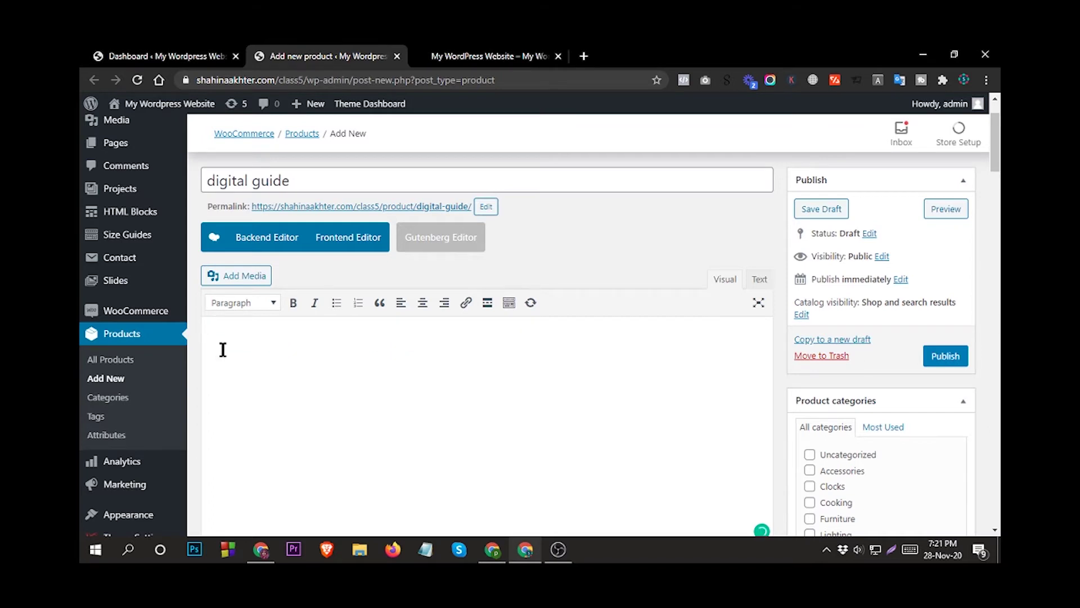
# Write the description 'you can add your products description here'.
pyautogui.click(330, 185)
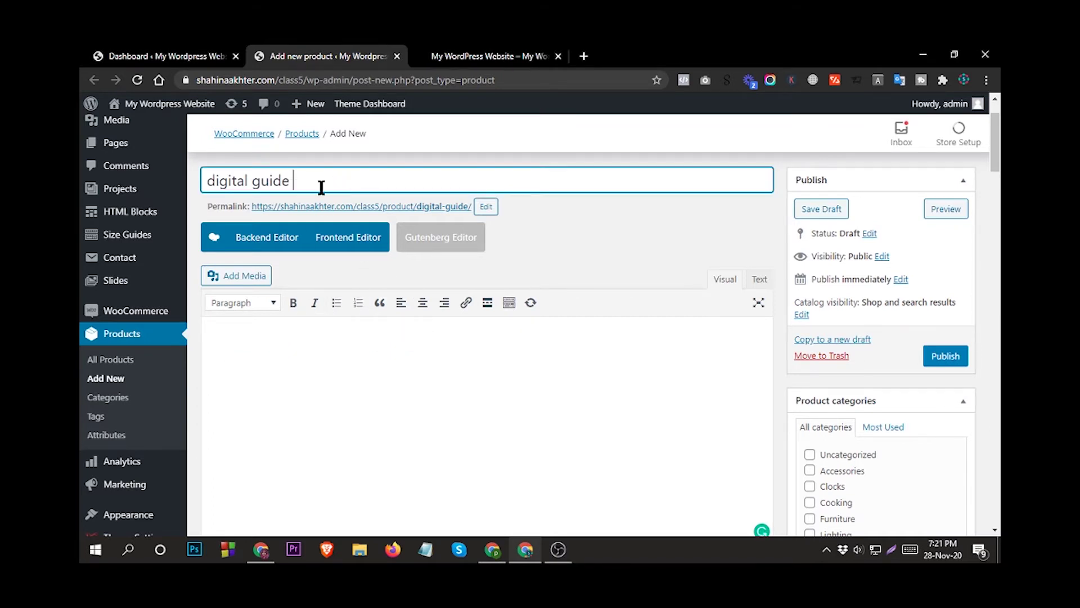
pyautogui.scroll(2, 340, 188)
pyautogui.scroll(-1, 410, 405)
pyautogui.click(277, 342)
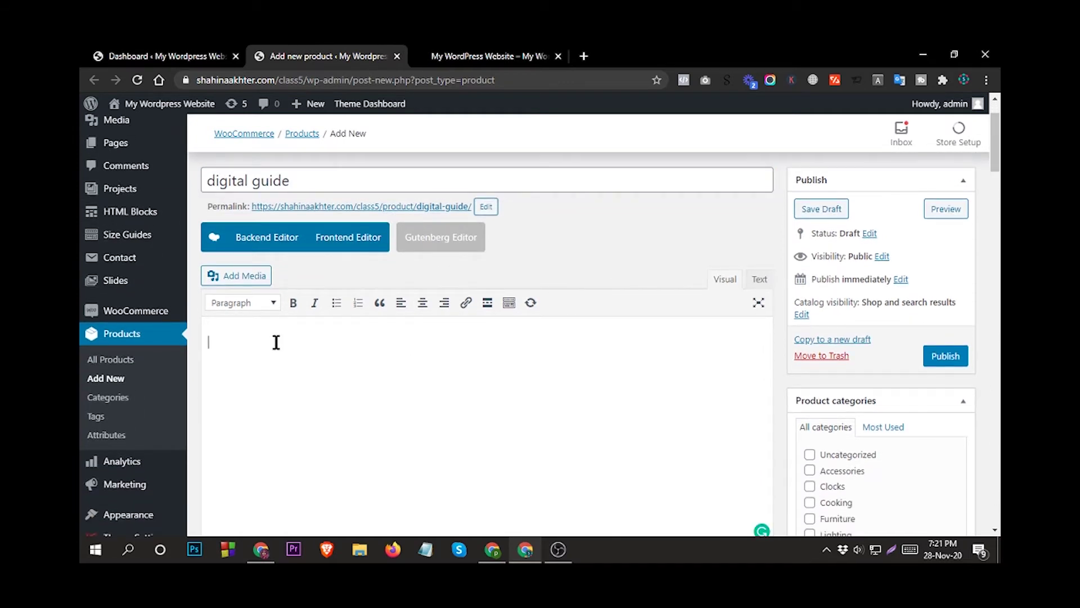
pyautogui.write('you can add your products des')
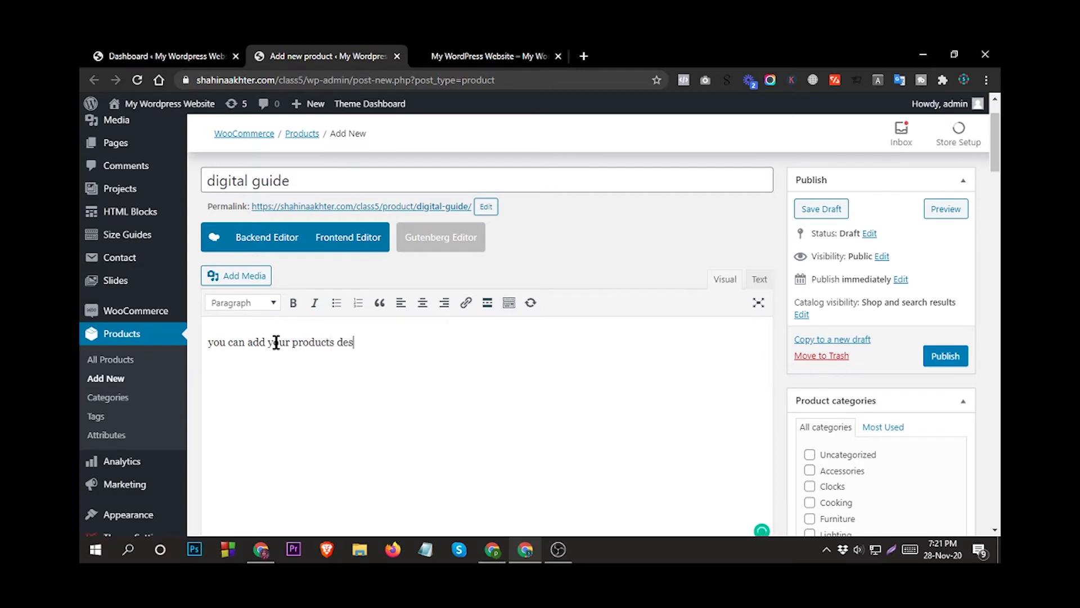
pyautogui.write('cription here')
pyautogui.scroll(-1, 892, 343)
pyautogui.scroll(-2, 867, 360)
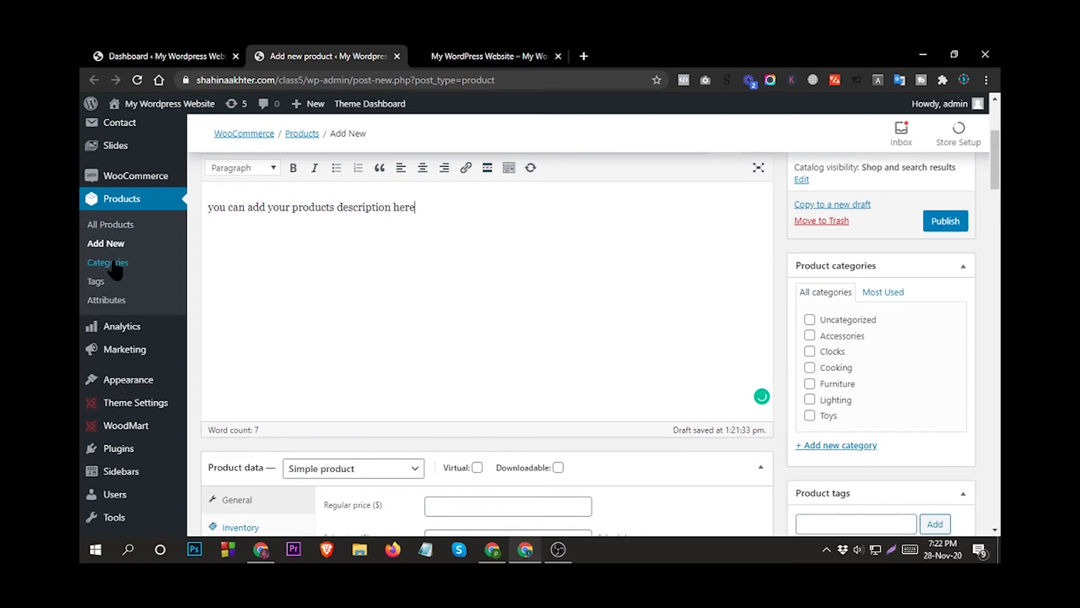
# Create a new product category named 'music'.
pyautogui.click(842, 445)
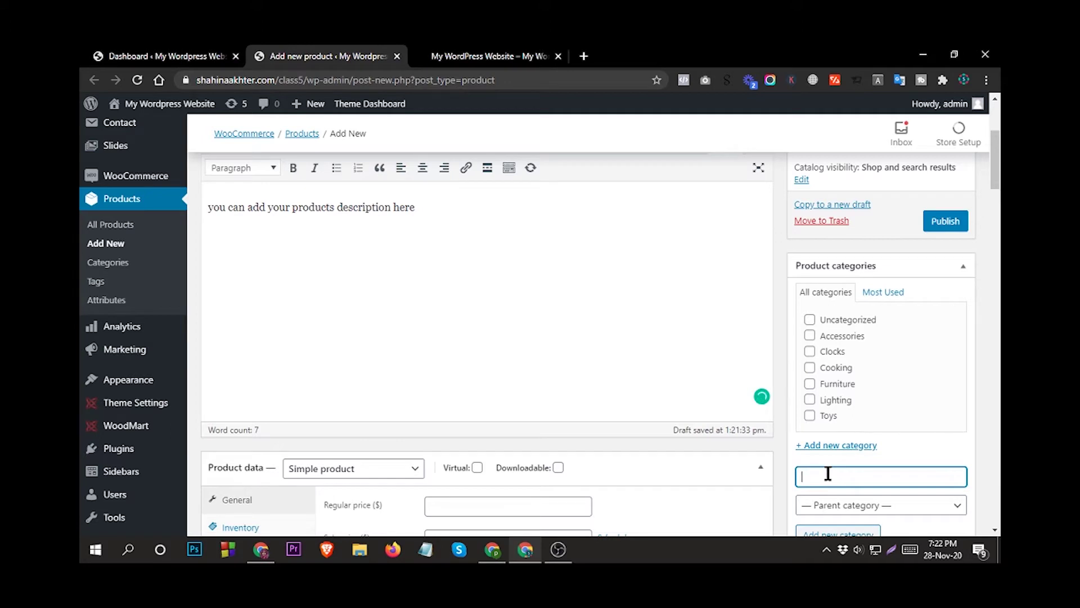
pyautogui.write('music')
pyautogui.press('Return')
pyautogui.scroll(-1, 904, 439)
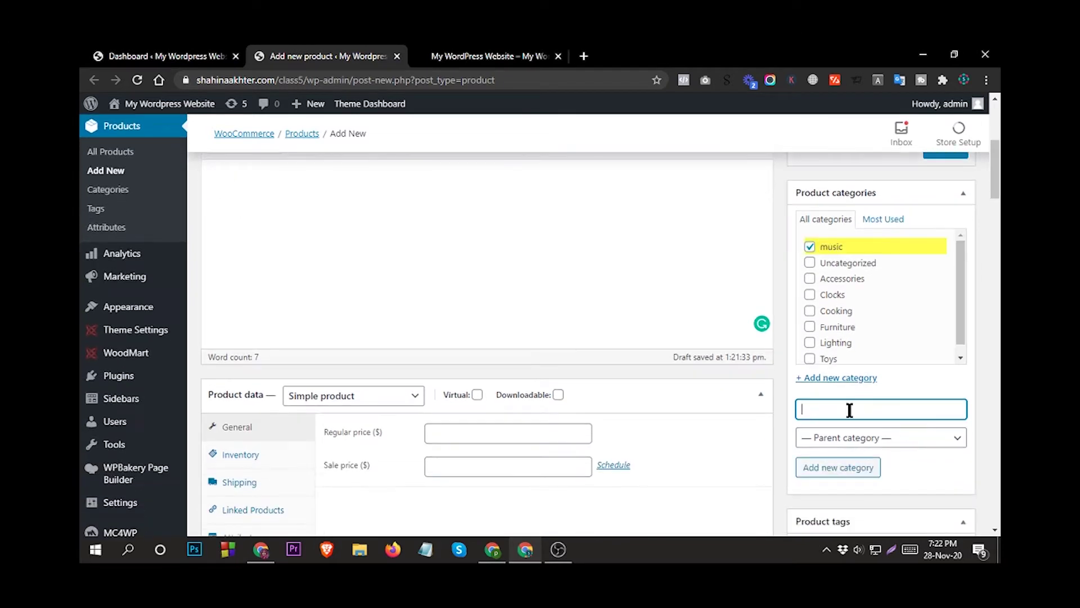
pyautogui.scroll(-3, 850, 337)
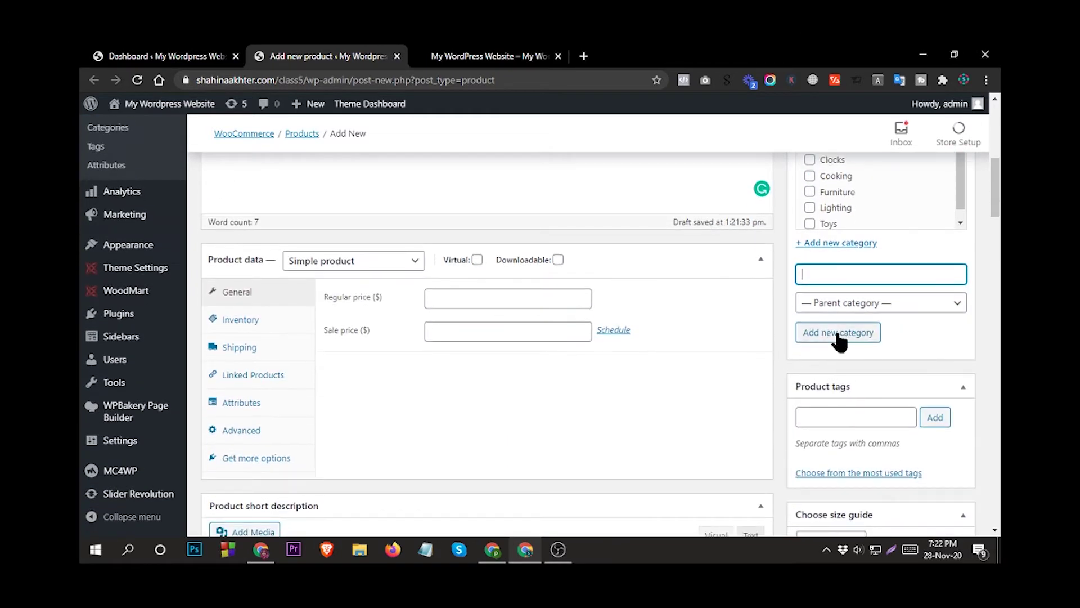
pyautogui.scroll(-1, 844, 378)
# Add the product tags 'music' and 'my music'.
pyautogui.click(848, 352)
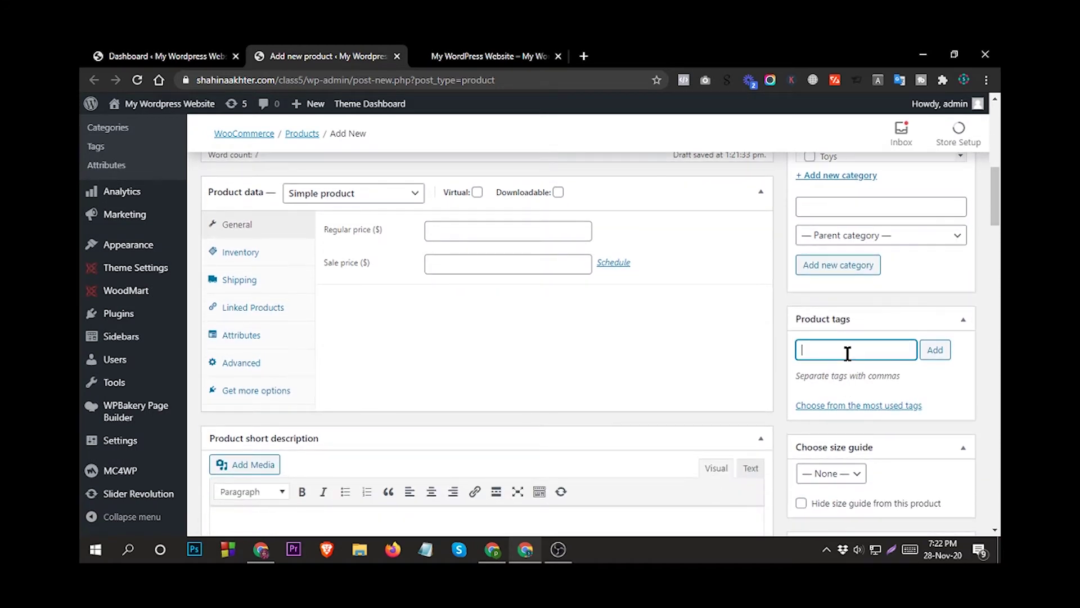
pyautogui.write('music')
pyautogui.press('Return')
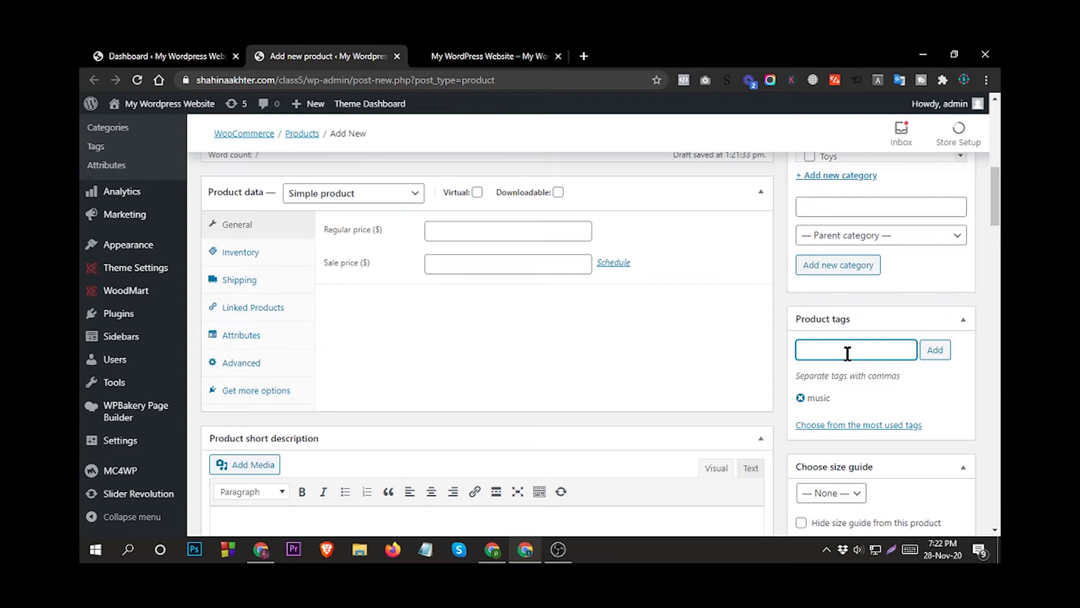
pyautogui.write('my music')
pyautogui.press('Return')
pyautogui.scroll(-1, 848, 354)
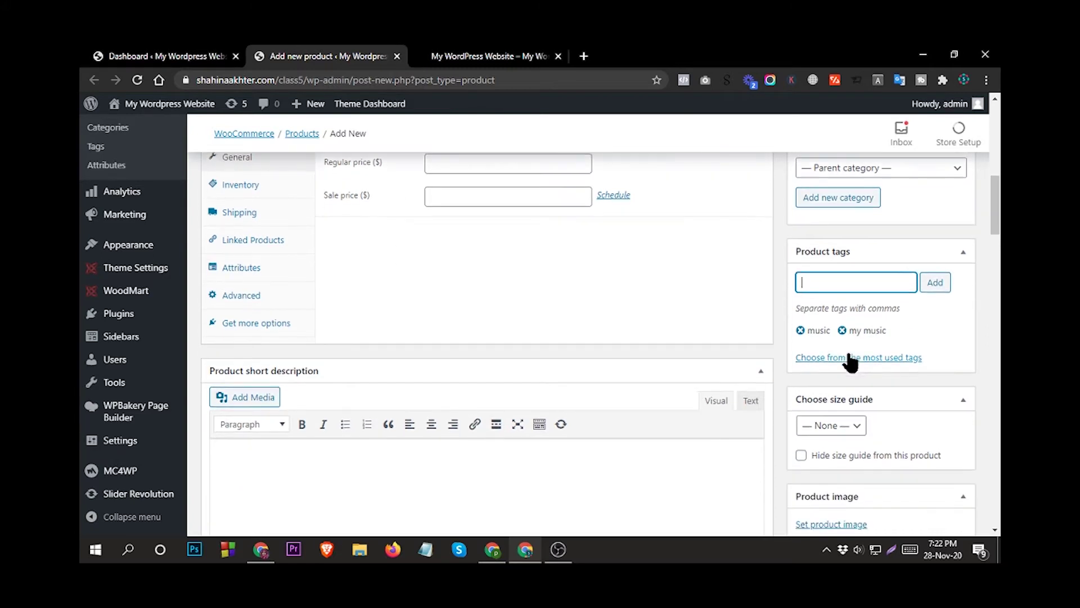
pyautogui.scroll(3, 742, 373)
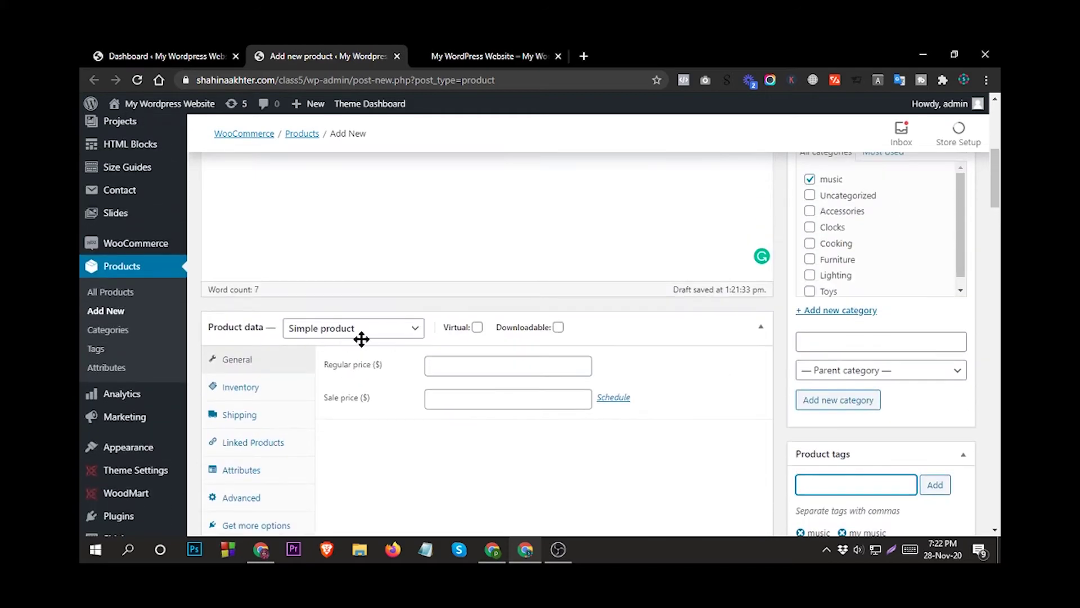
pyautogui.scroll(-3, 389, 342)
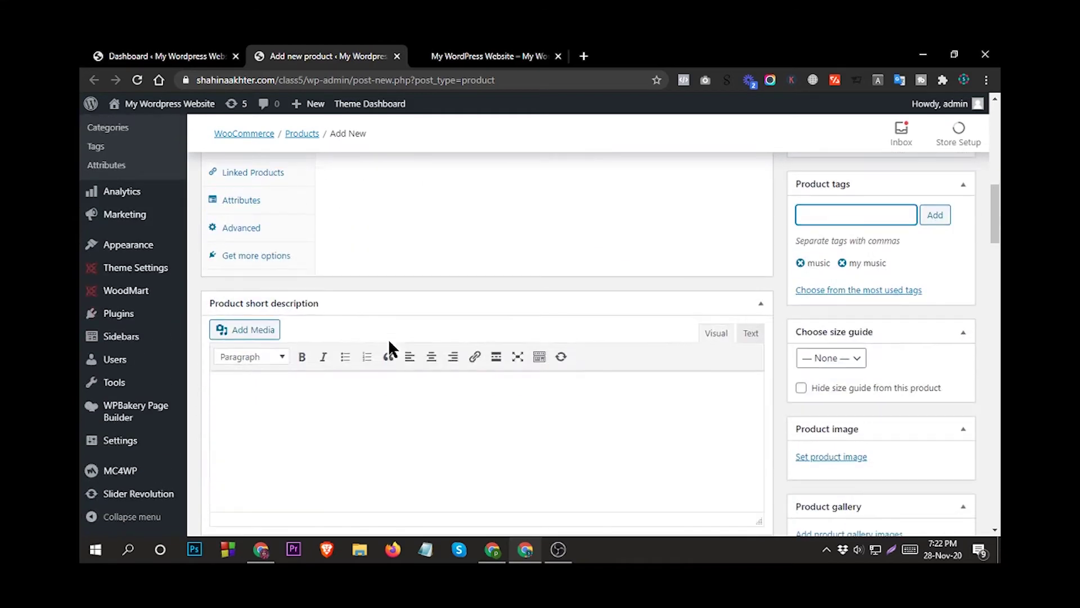
# Enter 'you can add the product simple description here' as the short description.
pyautogui.click(331, 389)
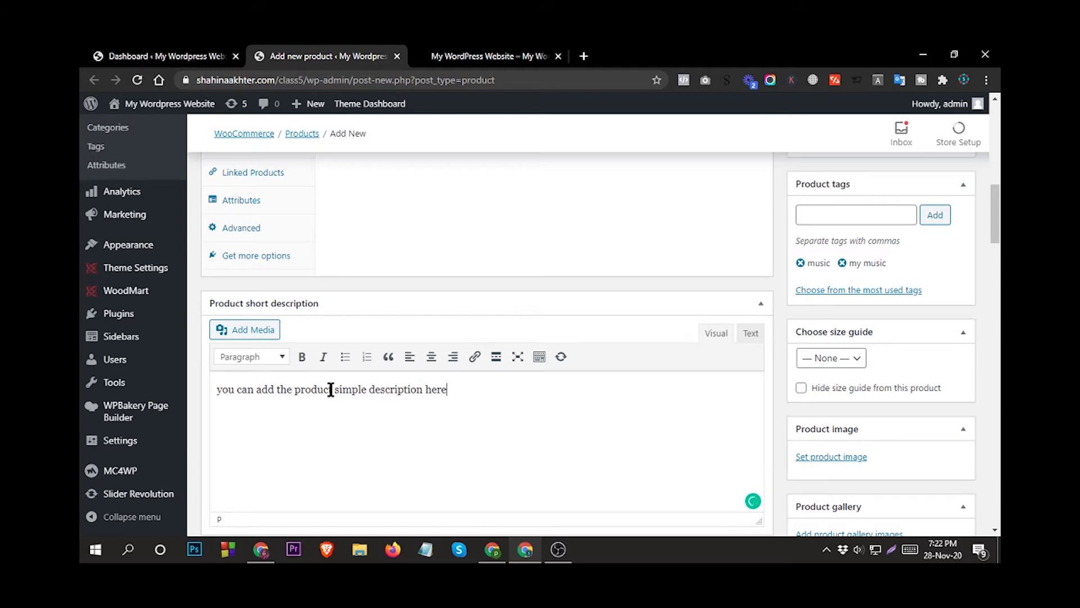
pyautogui.scroll(-3, 330, 392)
pyautogui.scroll(4, 613, 345)
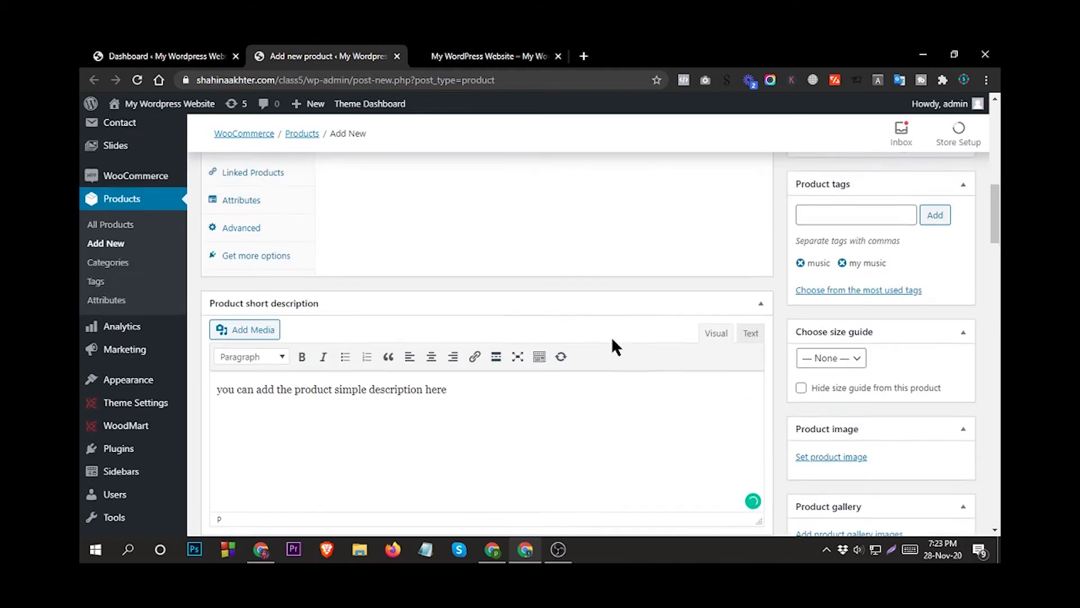
pyautogui.scroll(2, 507, 321)
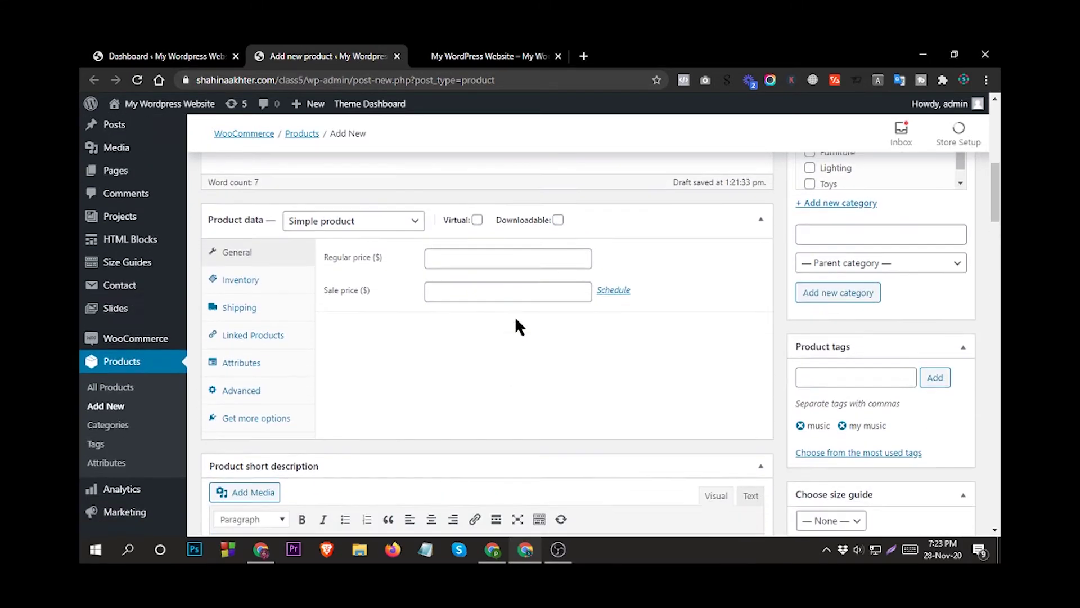
pyautogui.scroll(-5, 613, 336)
pyautogui.scroll(-1, 850, 382)
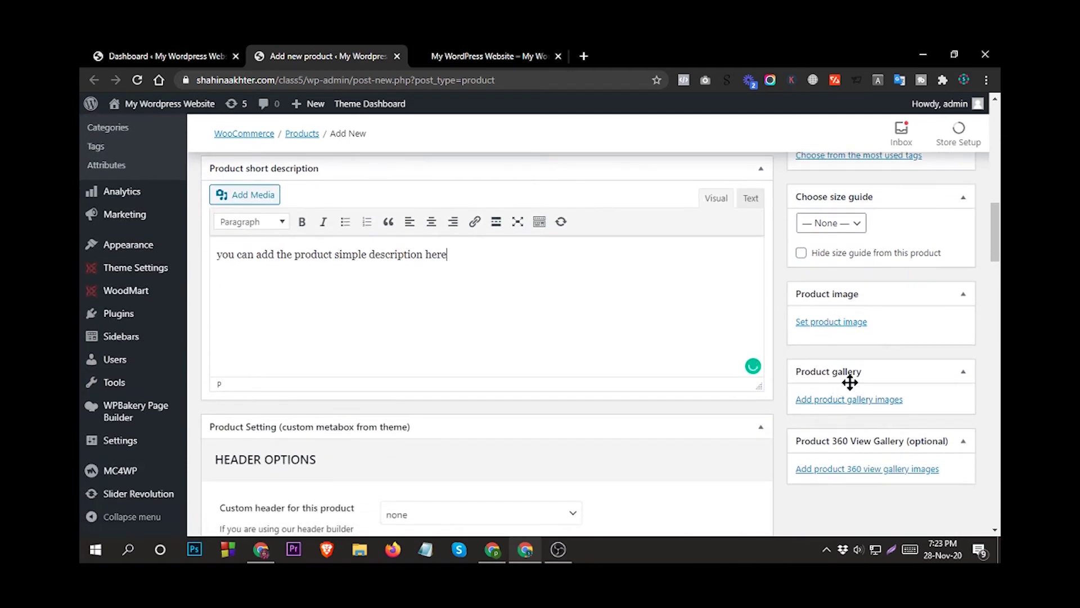
# Set slide-minimalist-1.jpg, the black-and-white bottle photo, as the product image.
pyautogui.click(831, 322)
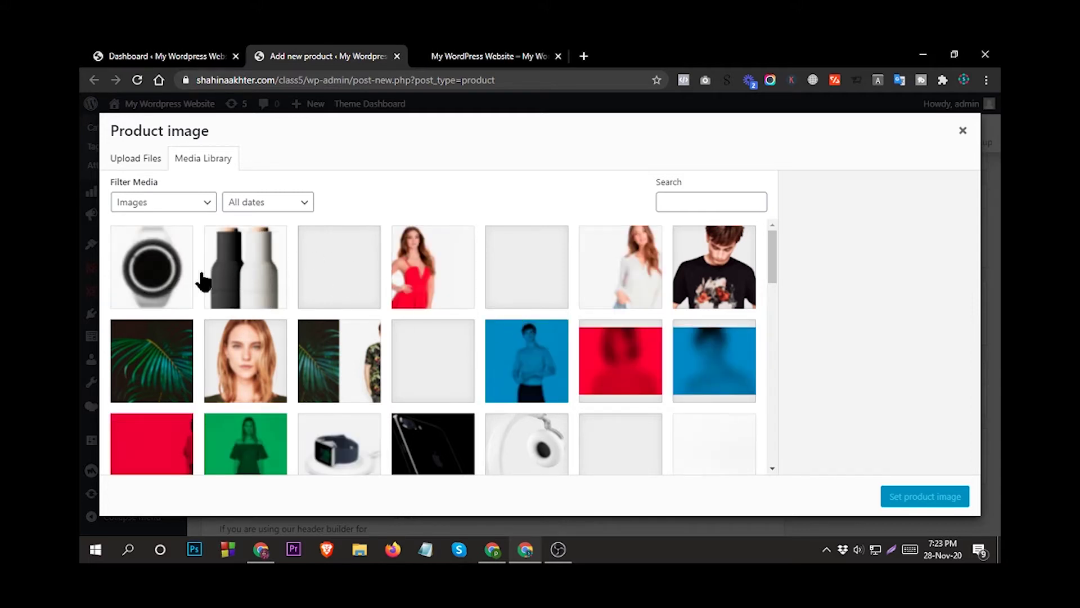
pyautogui.click(250, 281)
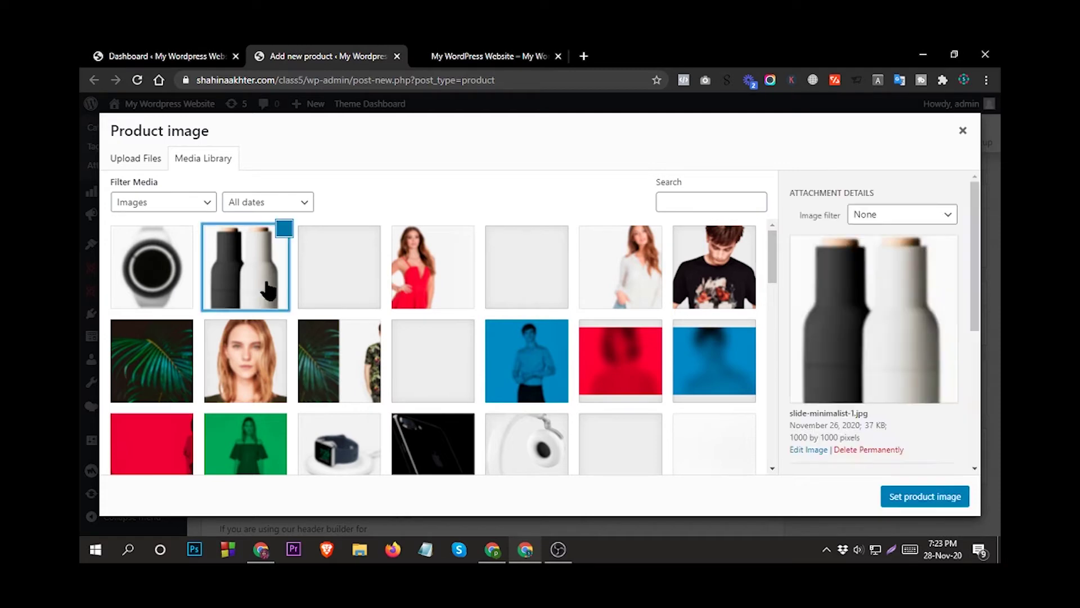
pyautogui.click(917, 496)
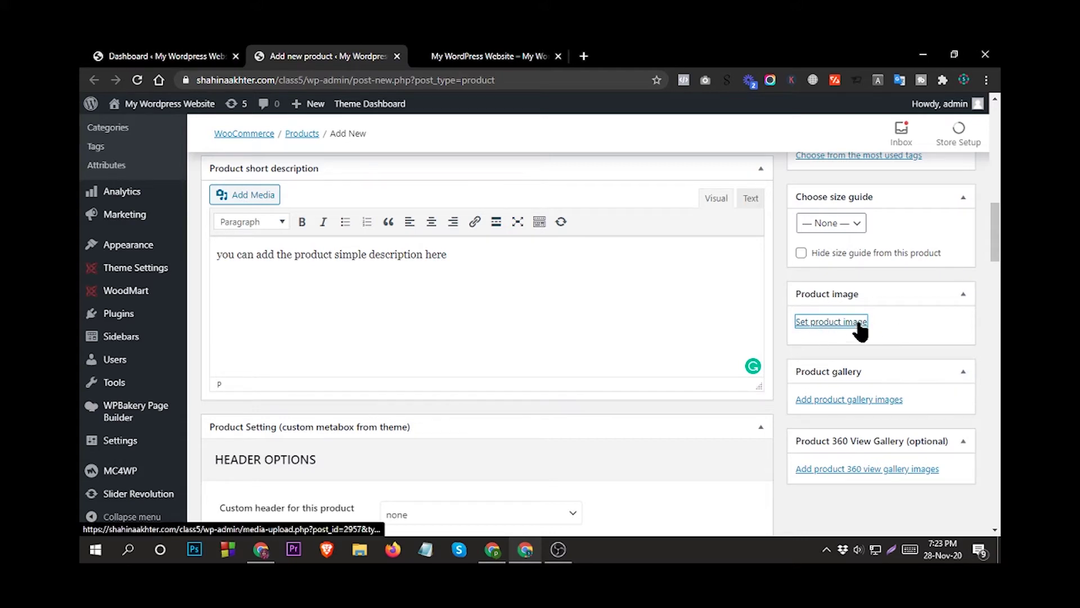
pyautogui.scroll(-1, 856, 319)
pyautogui.scroll(1, 857, 319)
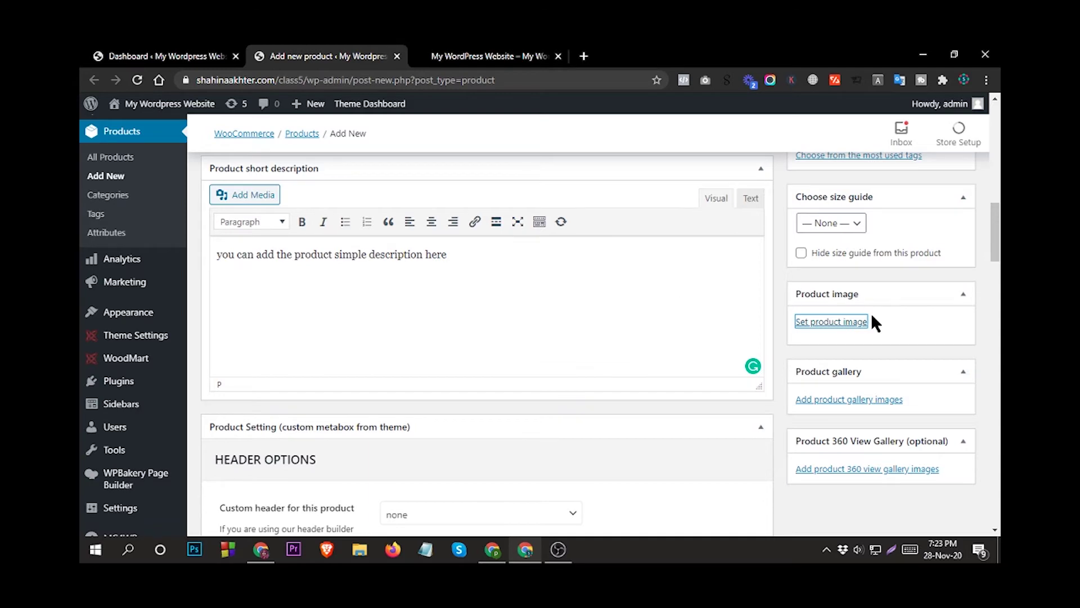
pyautogui.scroll(1, 871, 313)
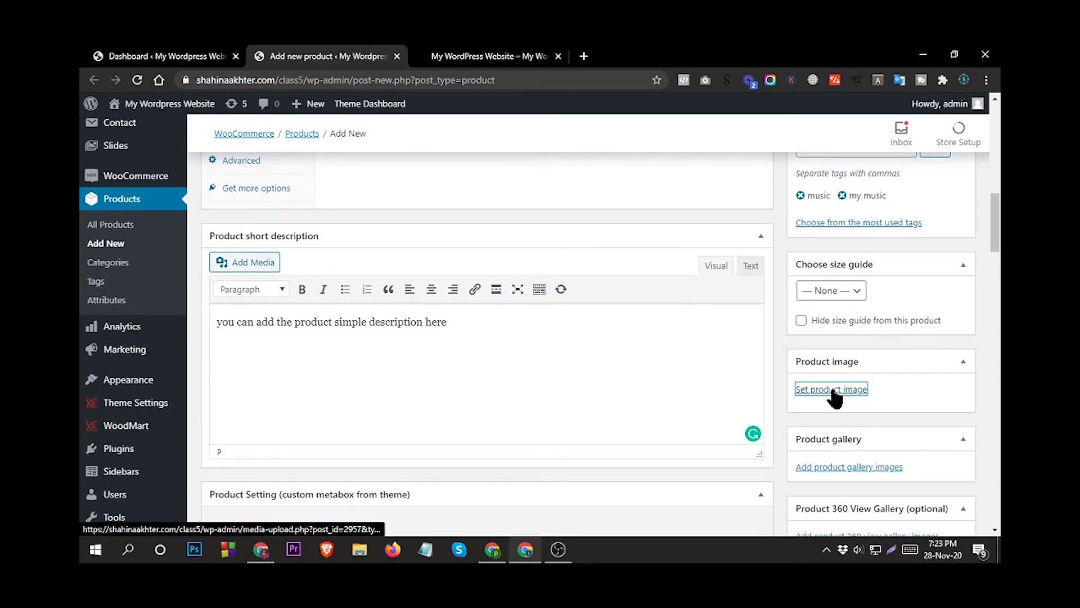
pyautogui.click(798, 388)
pyautogui.click(287, 281)
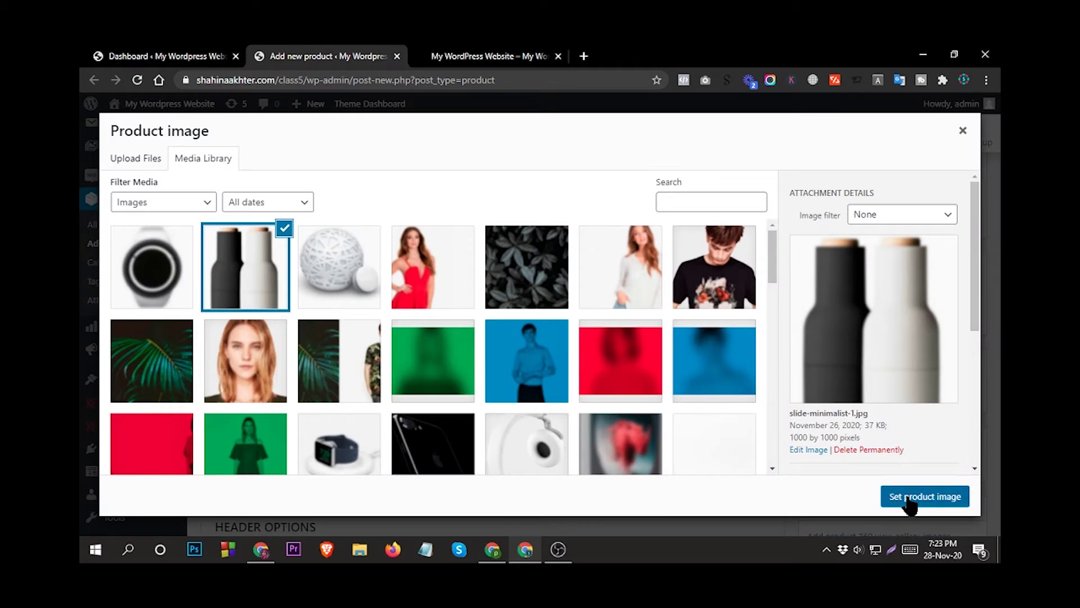
pyautogui.click(908, 498)
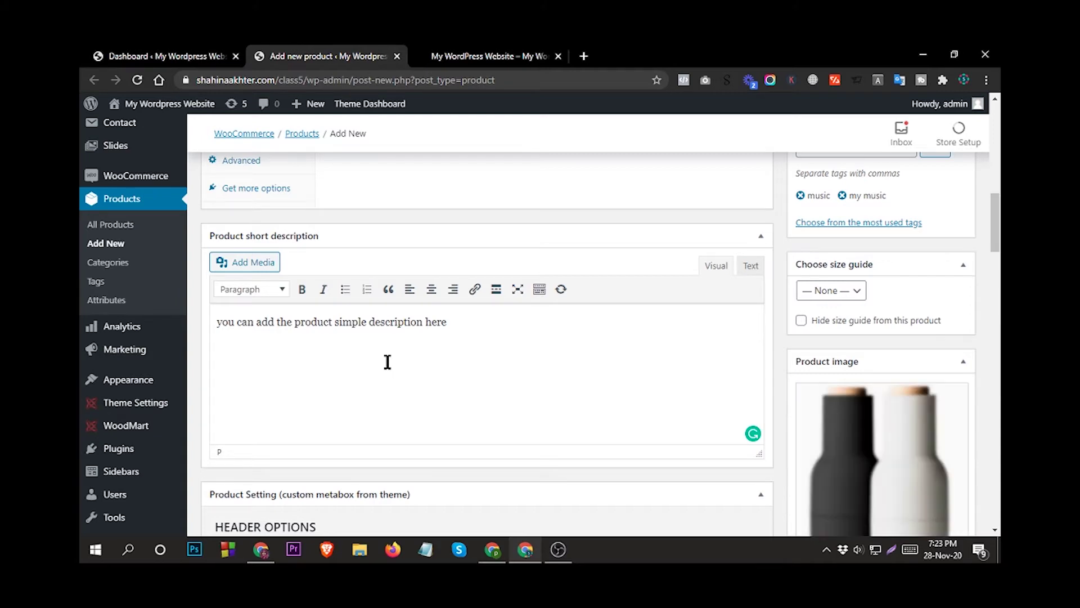
# Scroll the Add New product page until the Product data box is visible.
pyautogui.scroll(-2, 826, 364)
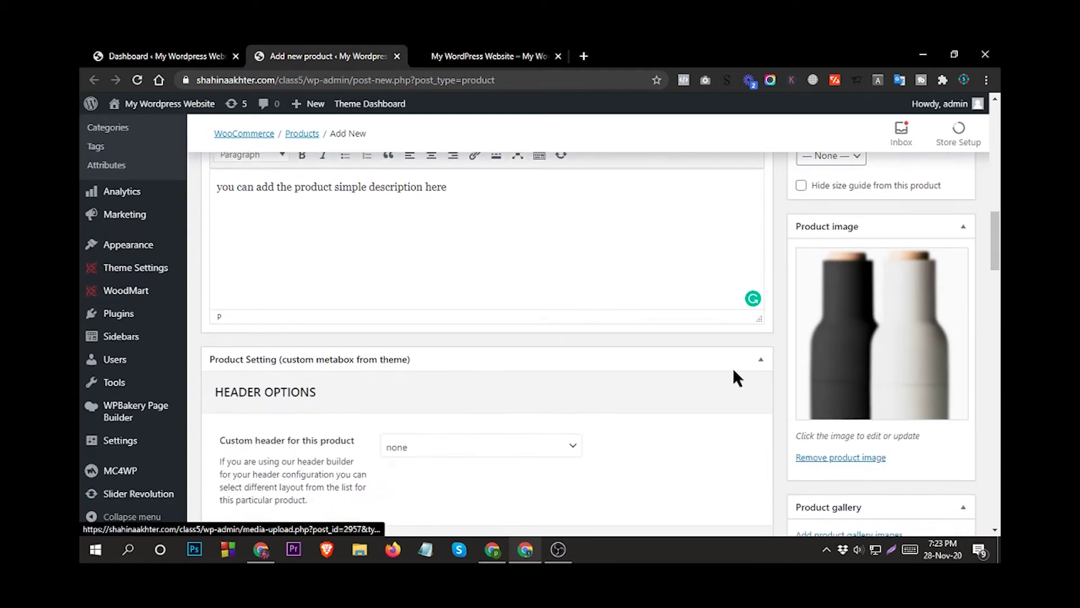
pyautogui.scroll(5, 386, 321)
pyautogui.scroll(4, 397, 340)
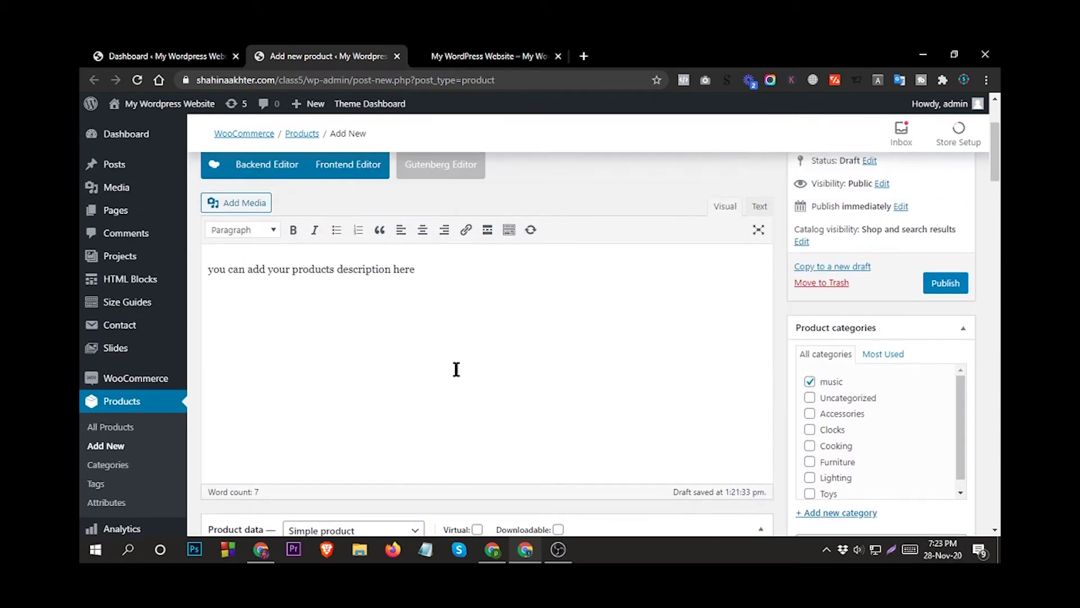
pyautogui.scroll(-2, 405, 370)
pyautogui.scroll(2, 586, 420)
pyautogui.scroll(-1, 596, 453)
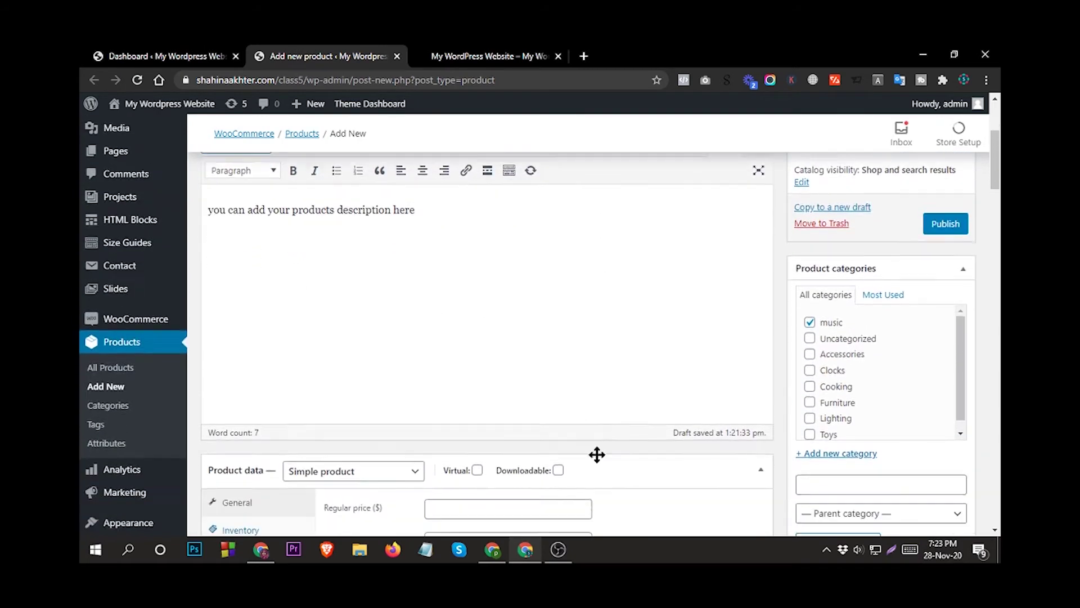
pyautogui.scroll(-1, 594, 456)
pyautogui.scroll(-1, 510, 334)
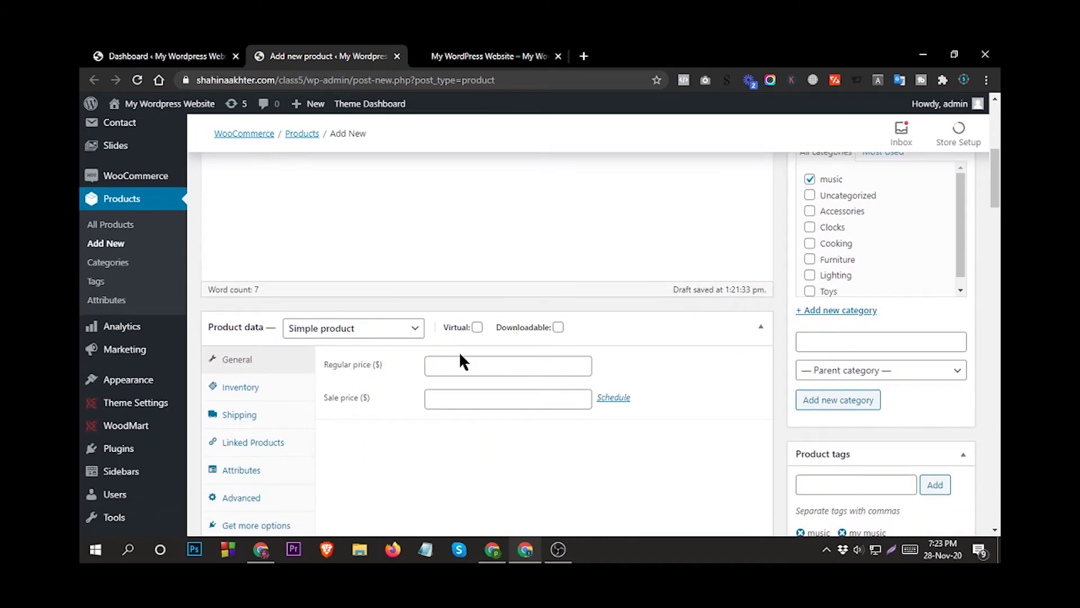
pyautogui.scroll(-1, 458, 360)
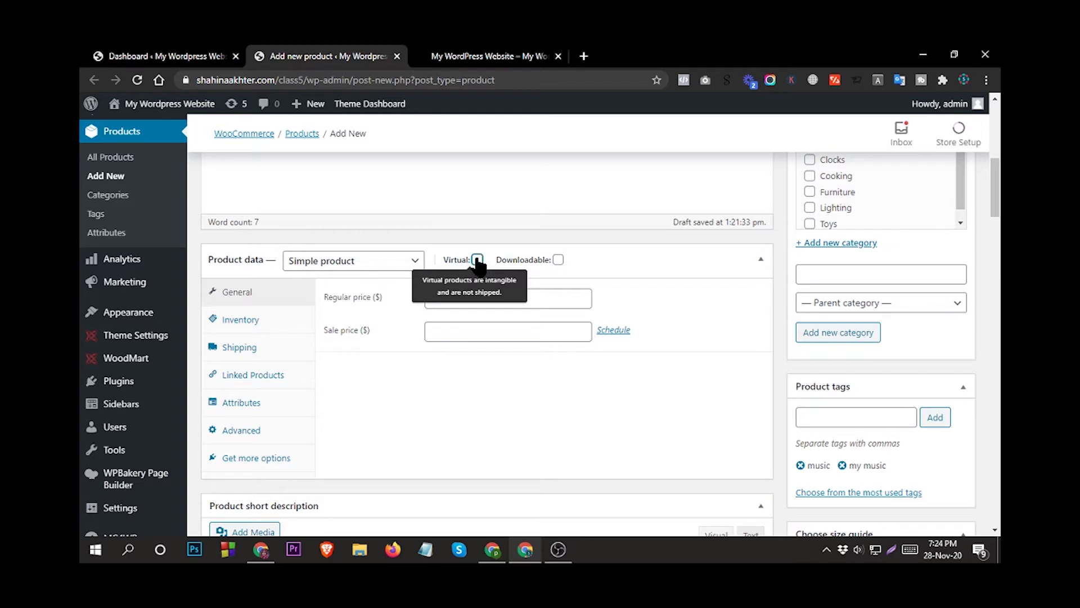
# Mark the product as Virtual and Downloadable.
pyautogui.click(477, 259)
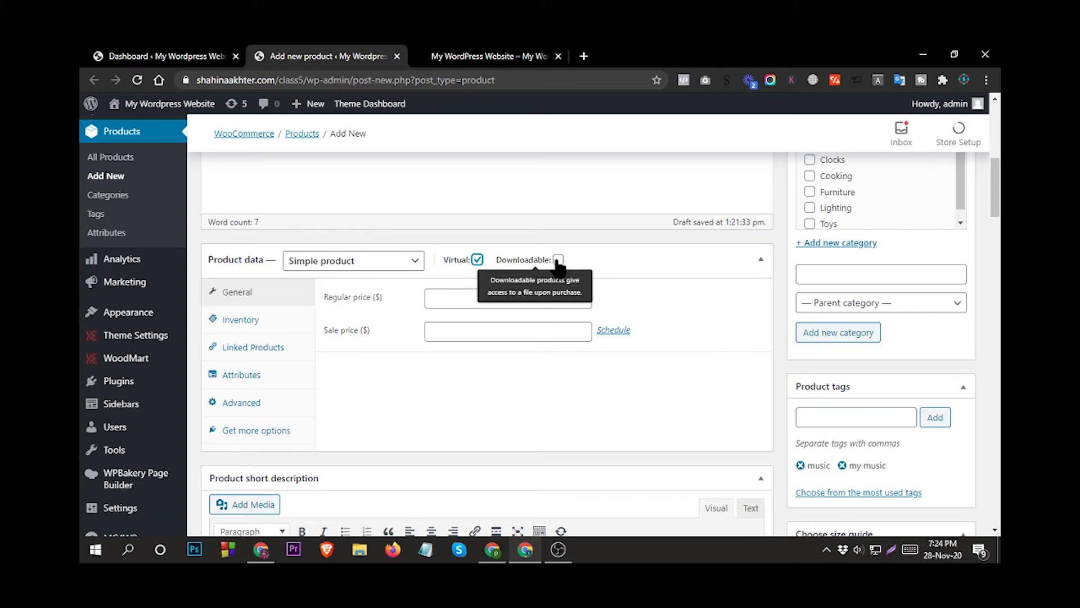
pyautogui.click(558, 259)
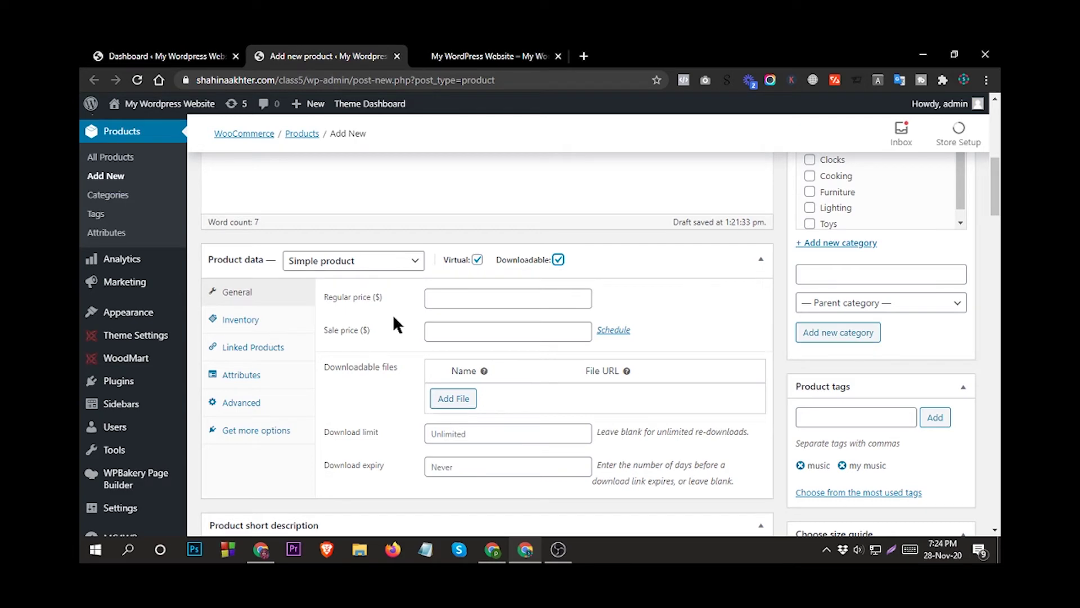
pyautogui.scroll(-1, 393, 314)
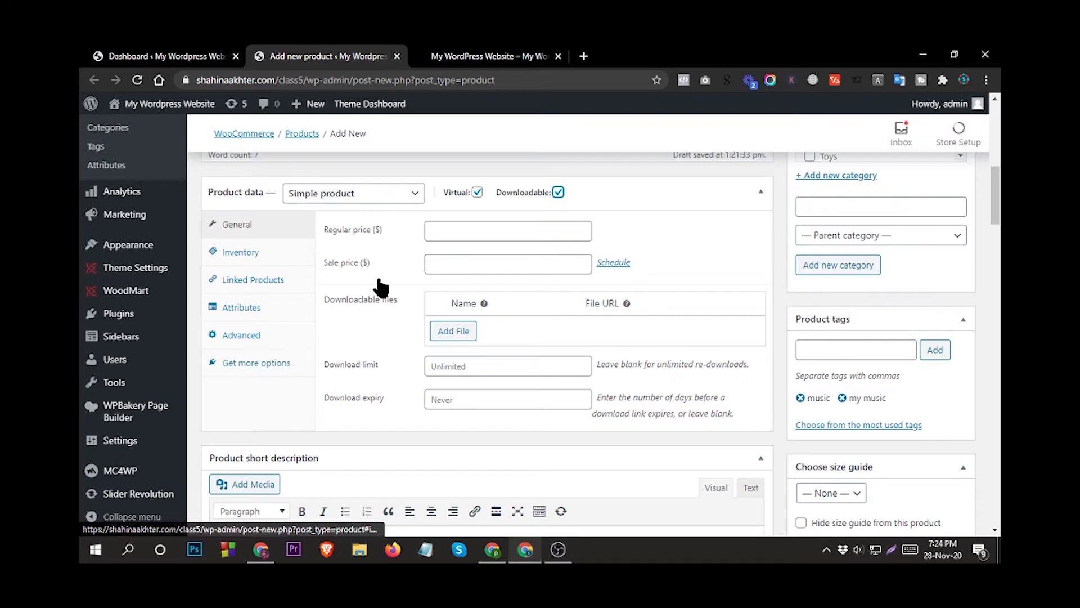
# Untick Virtual to inspect the Shipping tab, then mark it Virtual again.
pyautogui.moveTo(490, 195)
pyautogui.scroll(1, 478, 246)
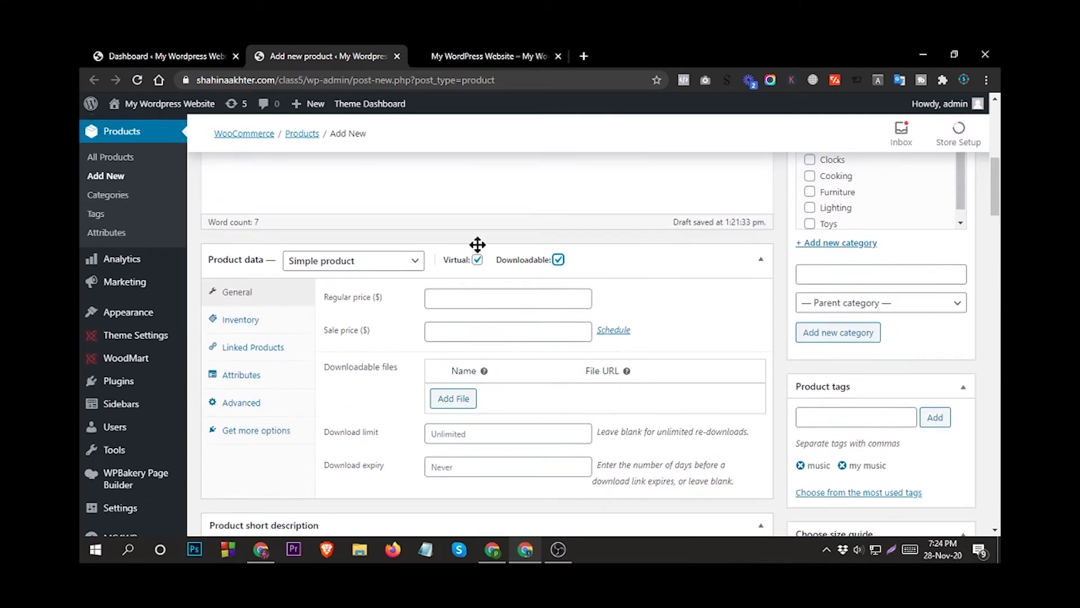
pyautogui.click(477, 261)
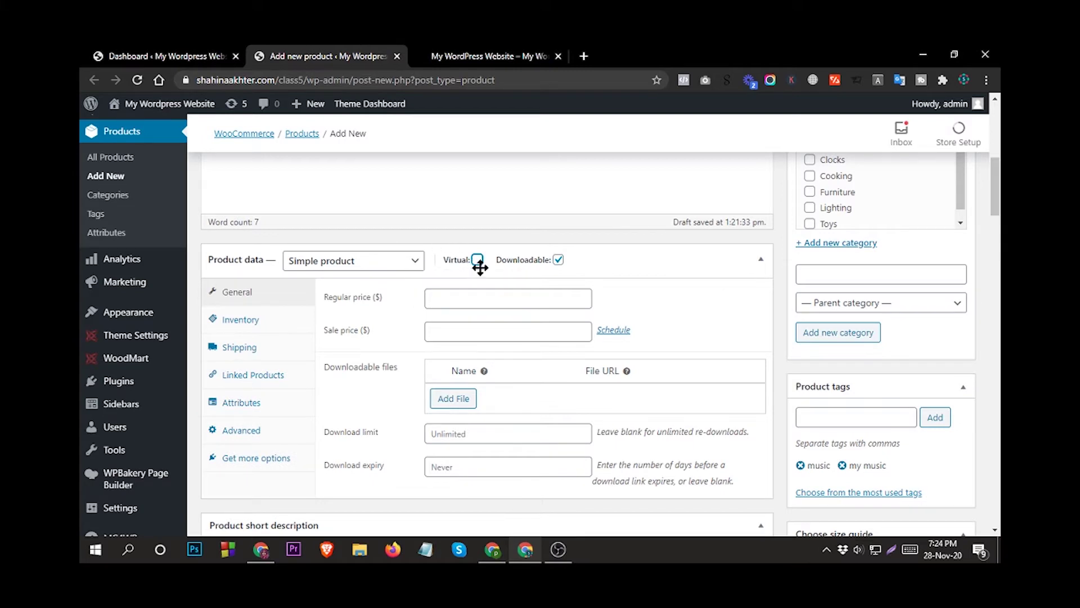
pyautogui.click(234, 354)
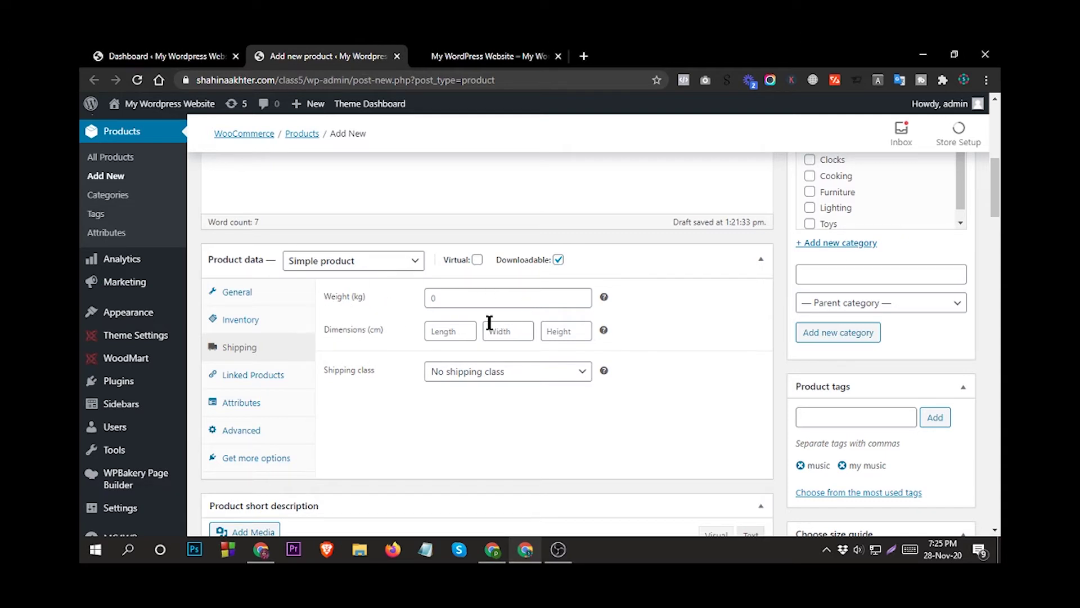
pyautogui.scroll(1, 490, 322)
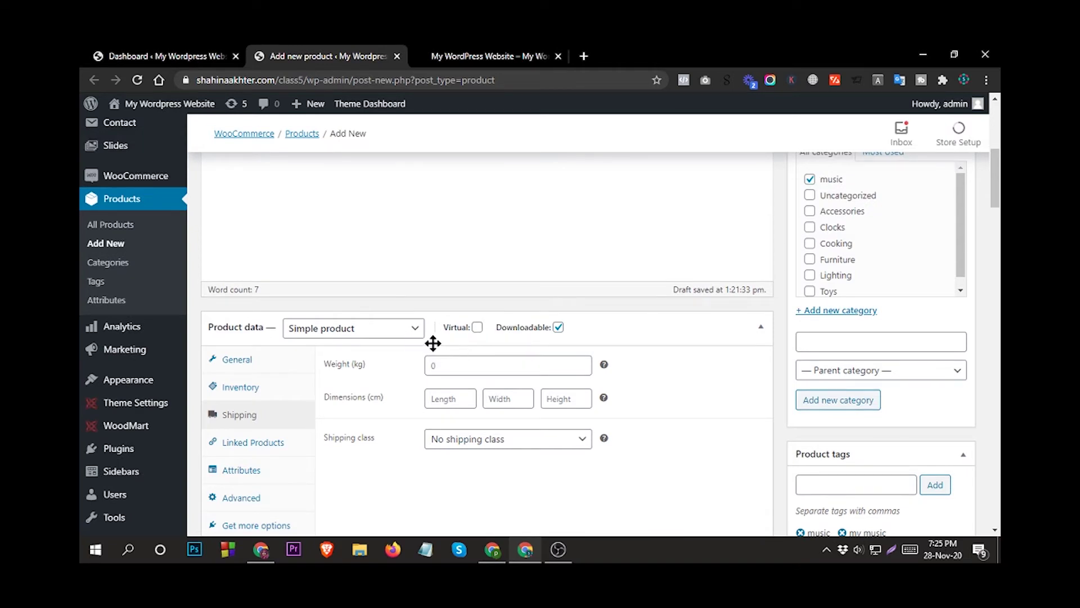
pyautogui.click(477, 327)
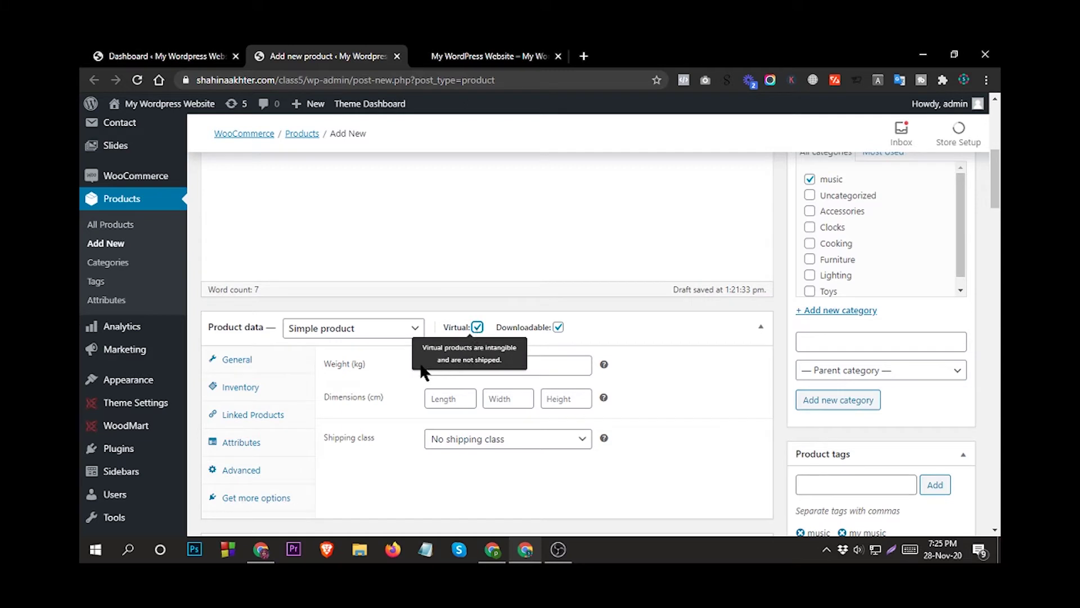
pyautogui.scroll(-2, 289, 314)
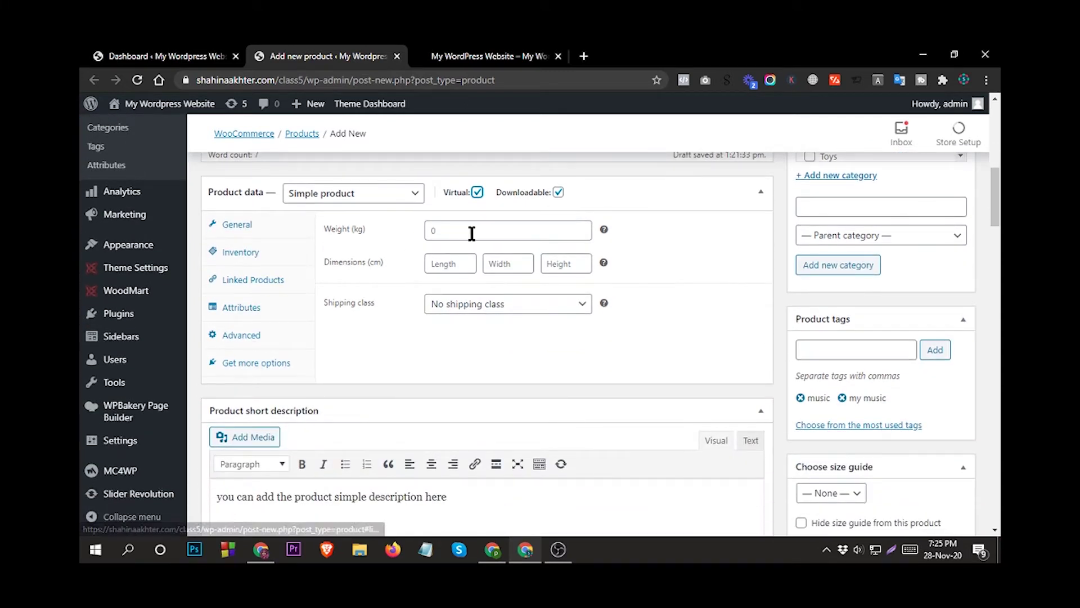
# Enter 2000 as the regular price, without a $ sign, leaving sale price blank.
pyautogui.click(234, 224)
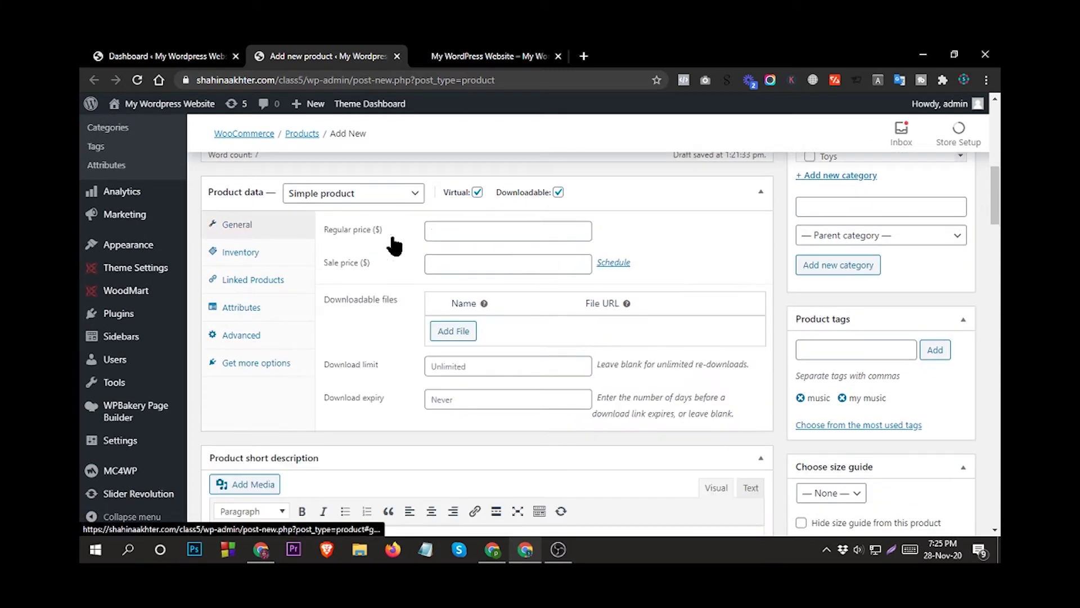
pyautogui.click(464, 229)
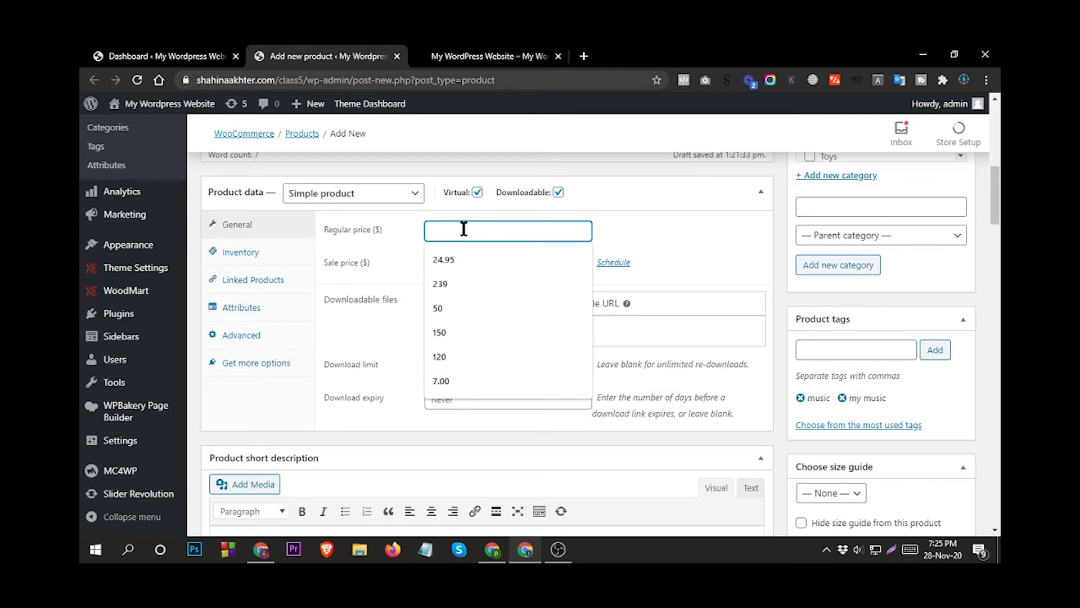
pyautogui.write('$')
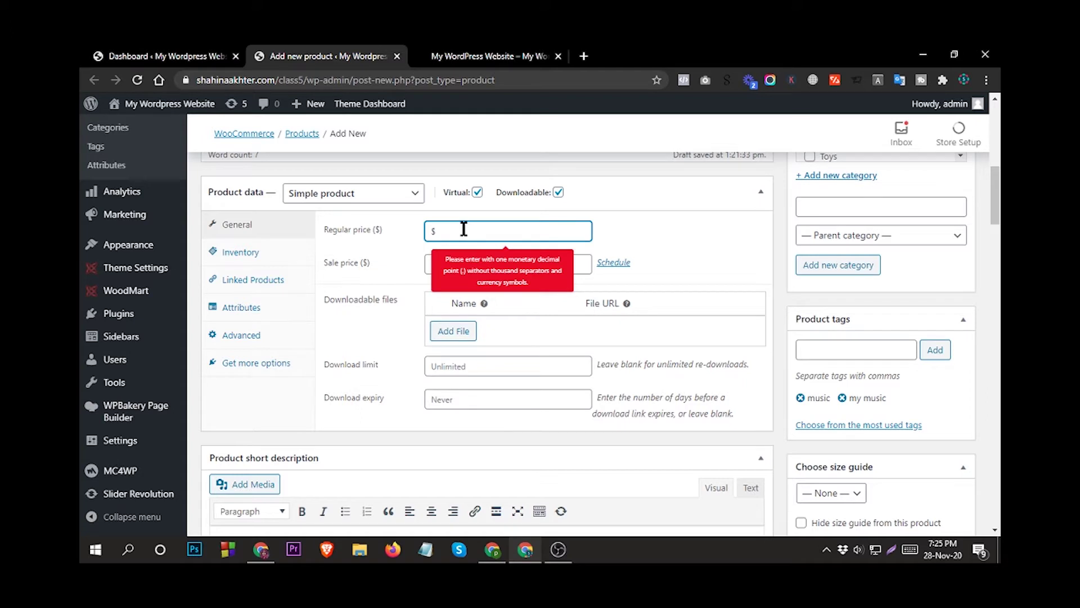
pyautogui.press('BackSpace')
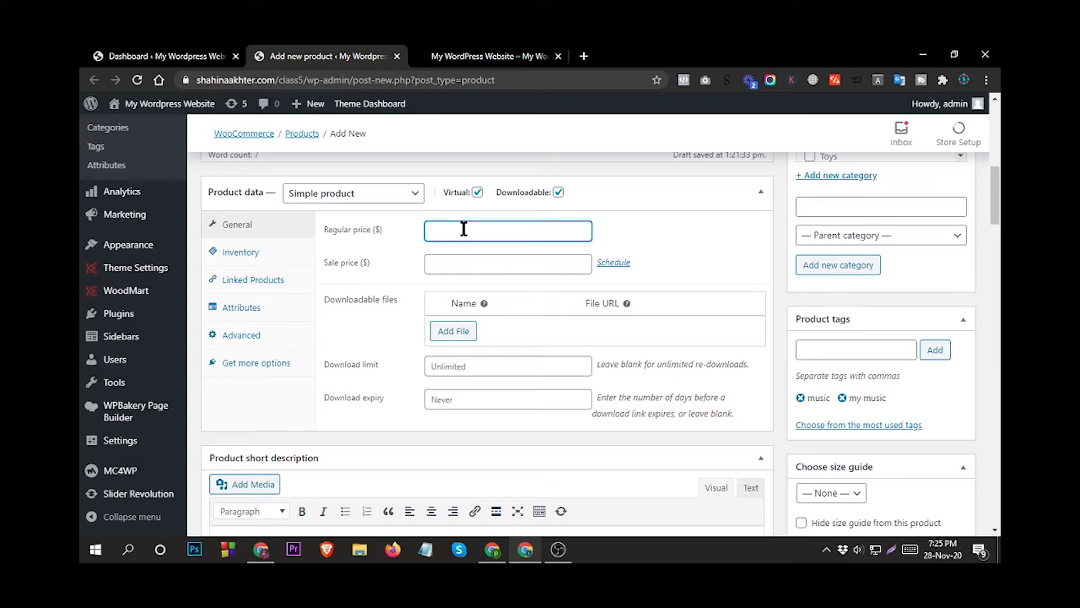
pyautogui.write('20-0')
pyautogui.press('BackSpace')
pyautogui.write('000')
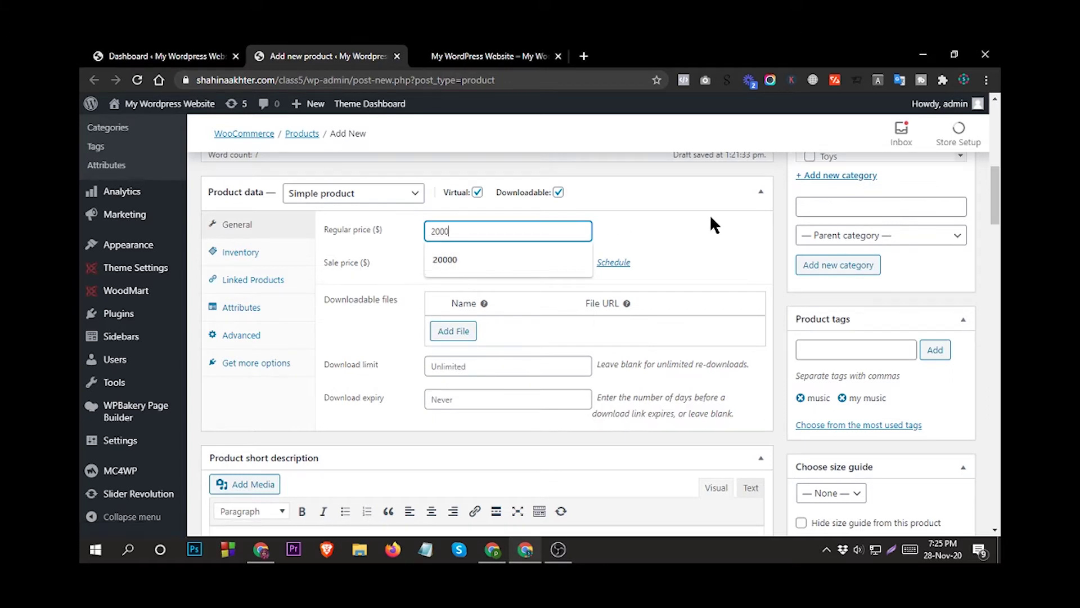
pyautogui.click(647, 239)
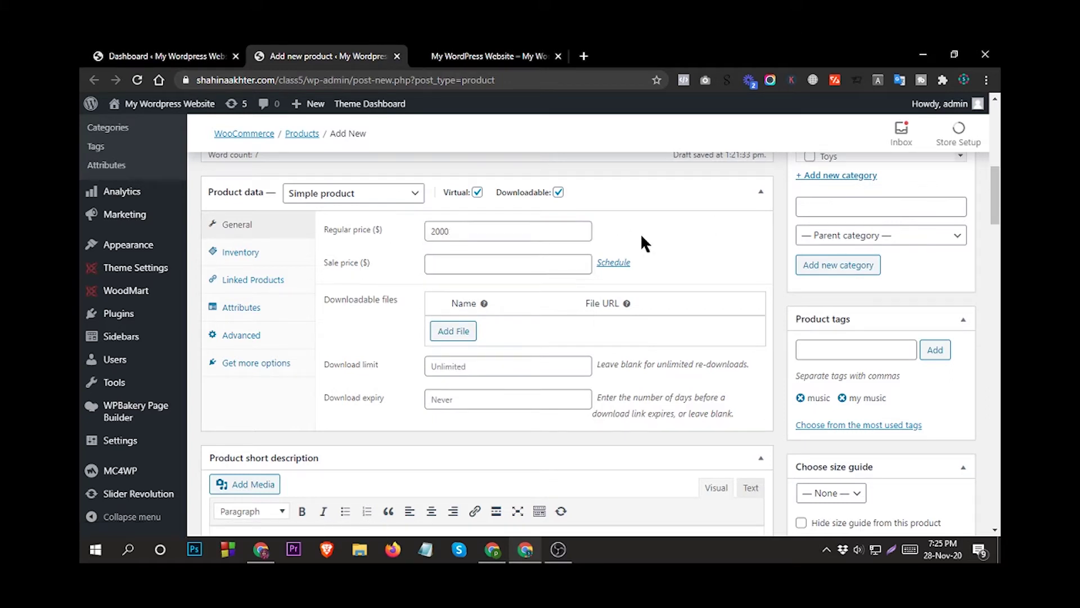
pyautogui.click(447, 263)
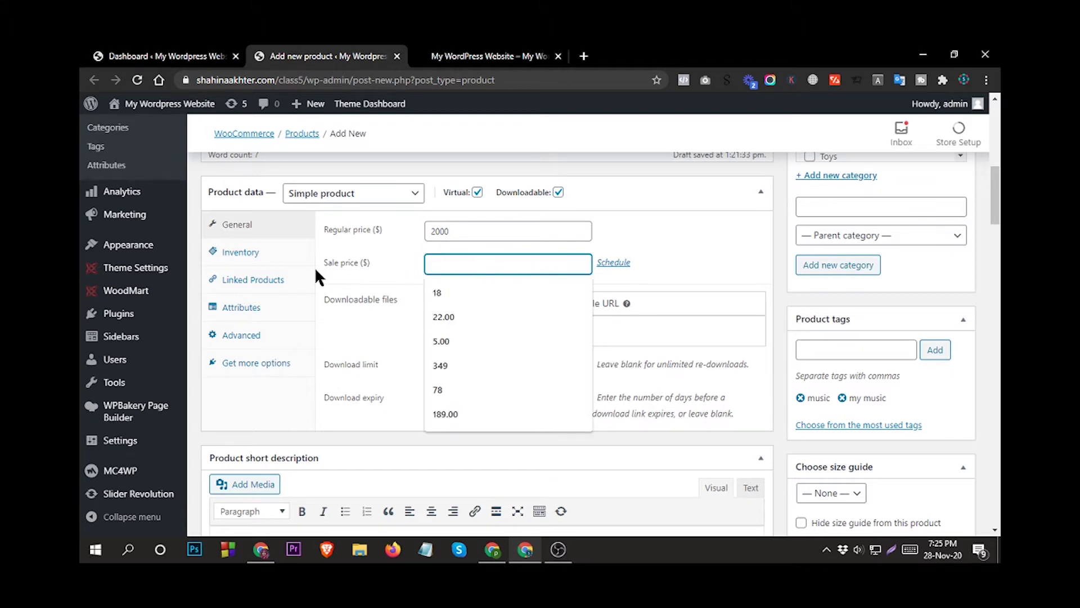
pyautogui.click(729, 228)
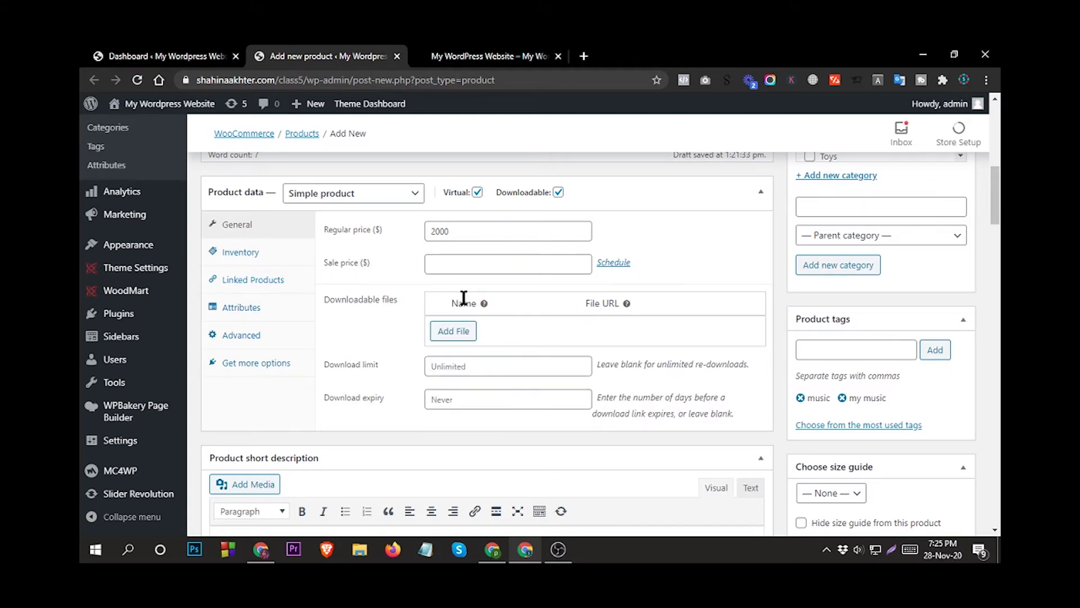
# Add a downloadable file entry named DIGITAL GUIDE, leaving its file URL empty.
pyautogui.click(454, 331)
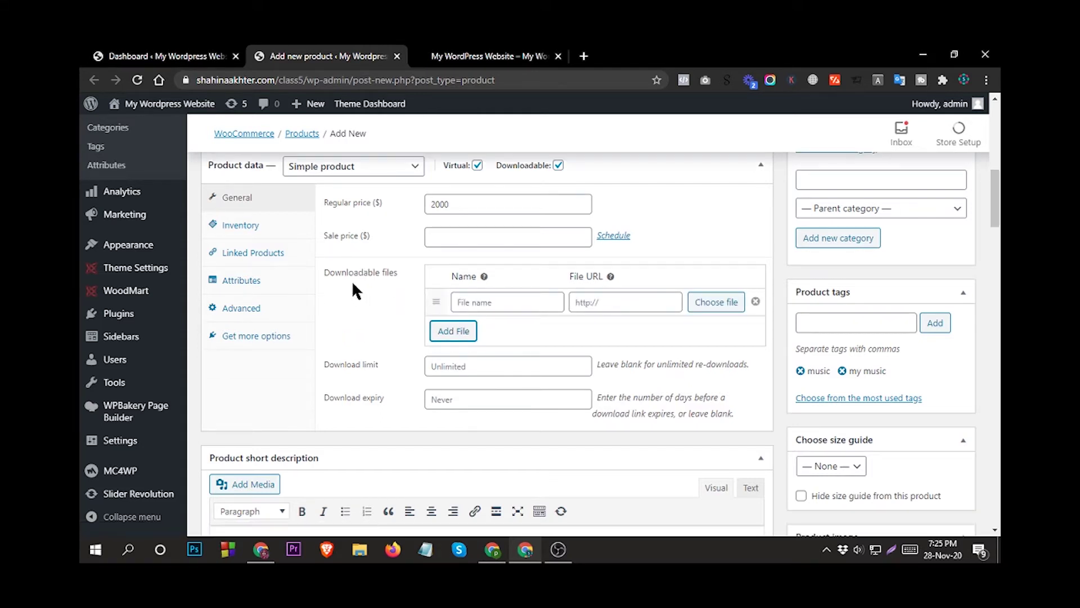
pyautogui.click(490, 305)
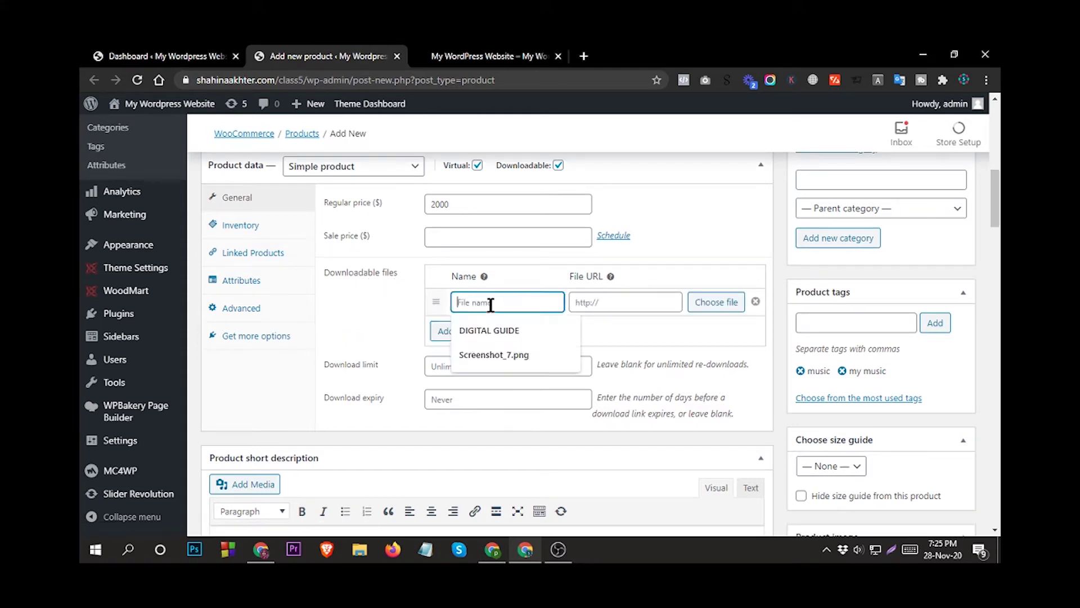
pyautogui.click(488, 326)
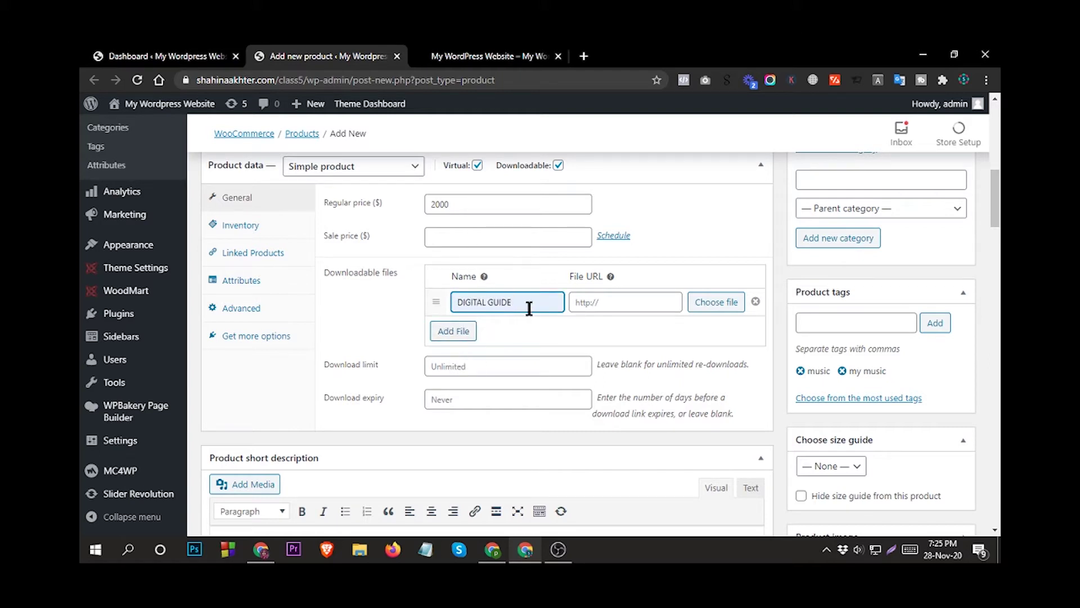
pyautogui.click(606, 300)
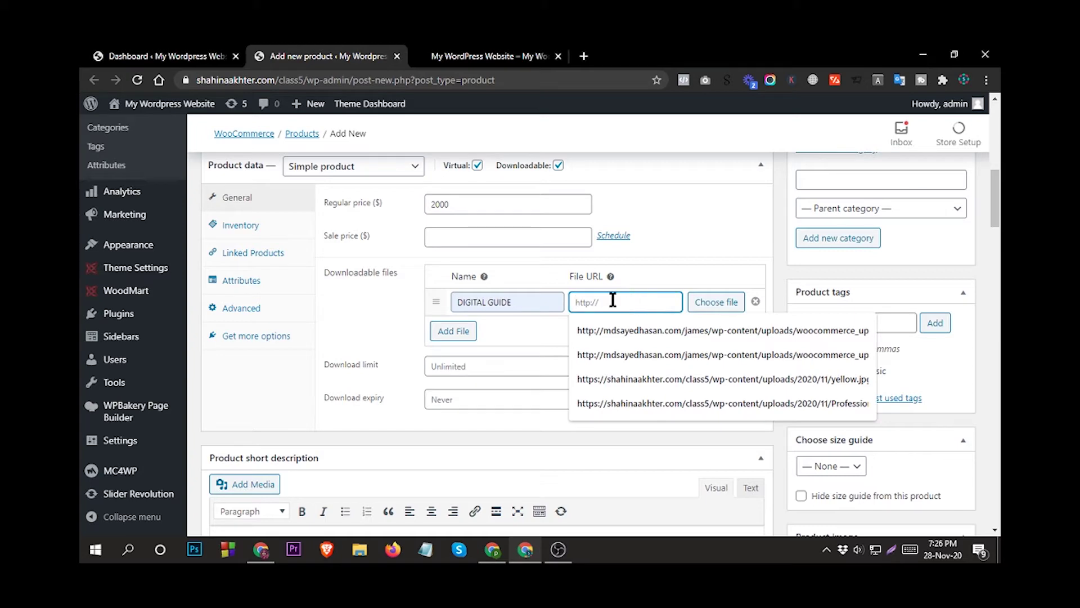
pyautogui.scroll(1, 616, 308)
pyautogui.scroll(4, 615, 304)
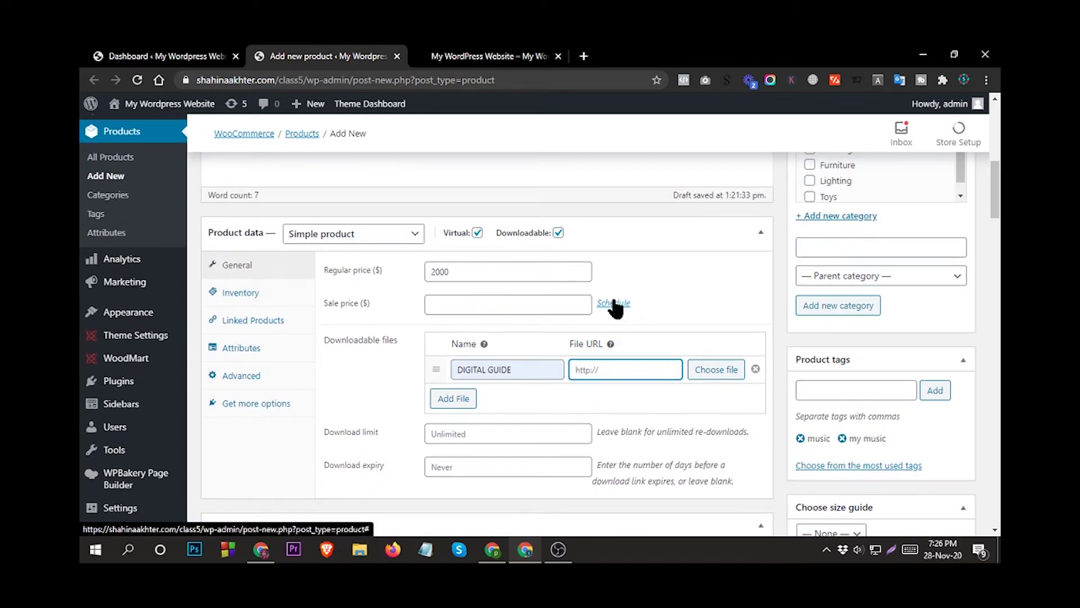
pyautogui.scroll(4, 613, 299)
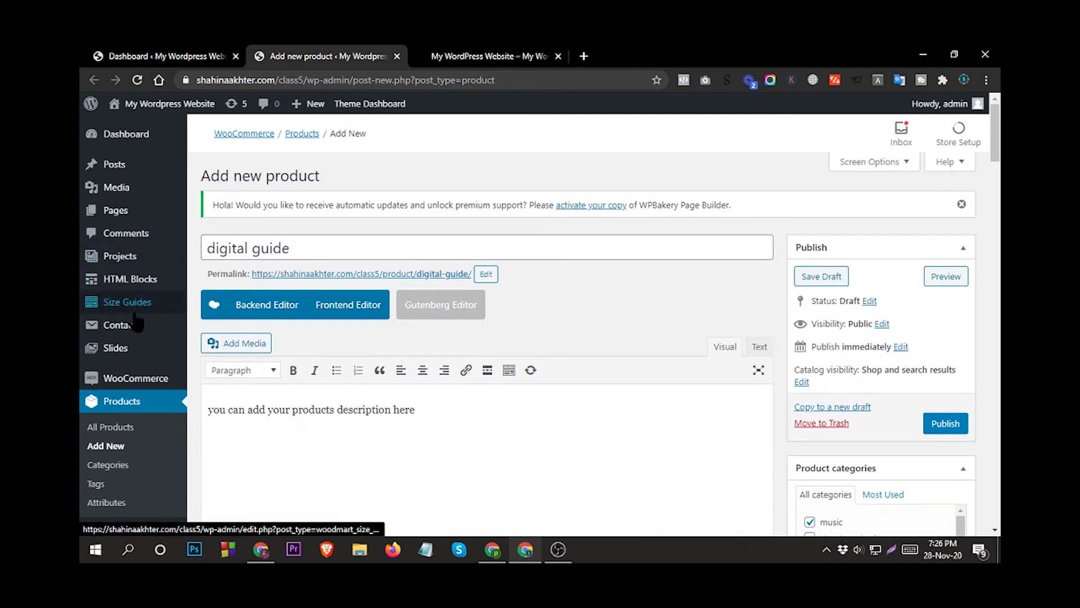
pyautogui.moveTo(132, 193)
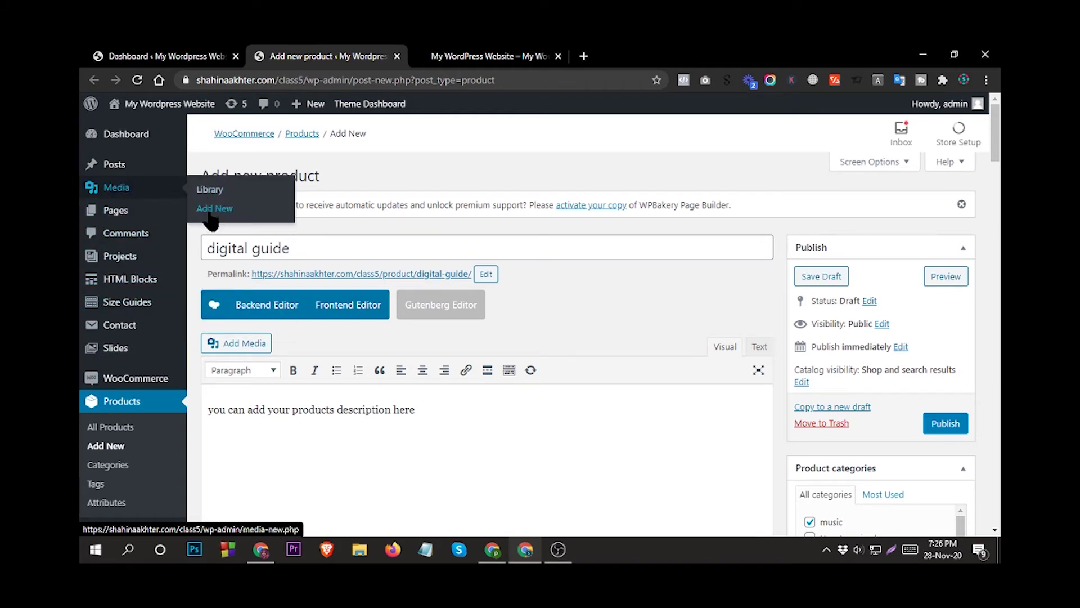
# Open the Media upload page in a new browser tab.
pyautogui.rightClick(213, 208)
pyautogui.click(246, 219)
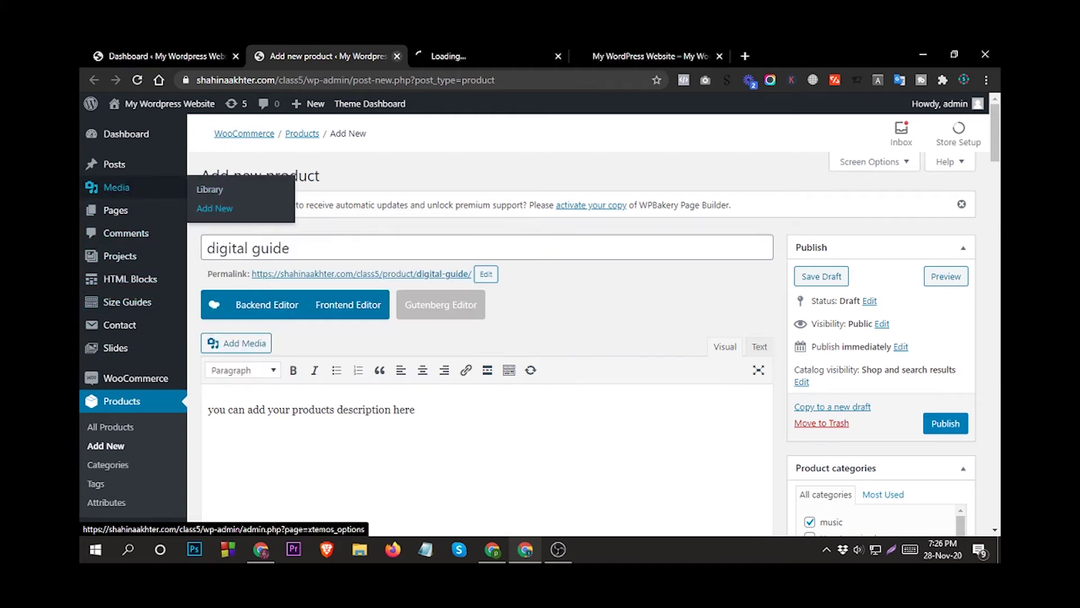
pyautogui.click(456, 52)
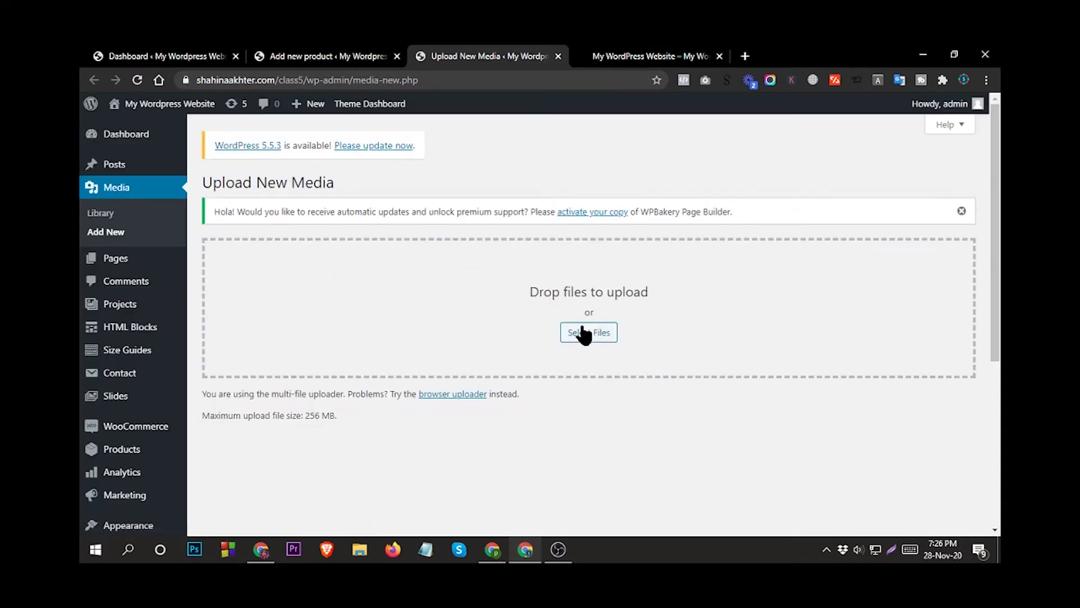
# Upload the Professional Ecommerce Website zip and view it in the Media Library.
pyautogui.click(581, 332)
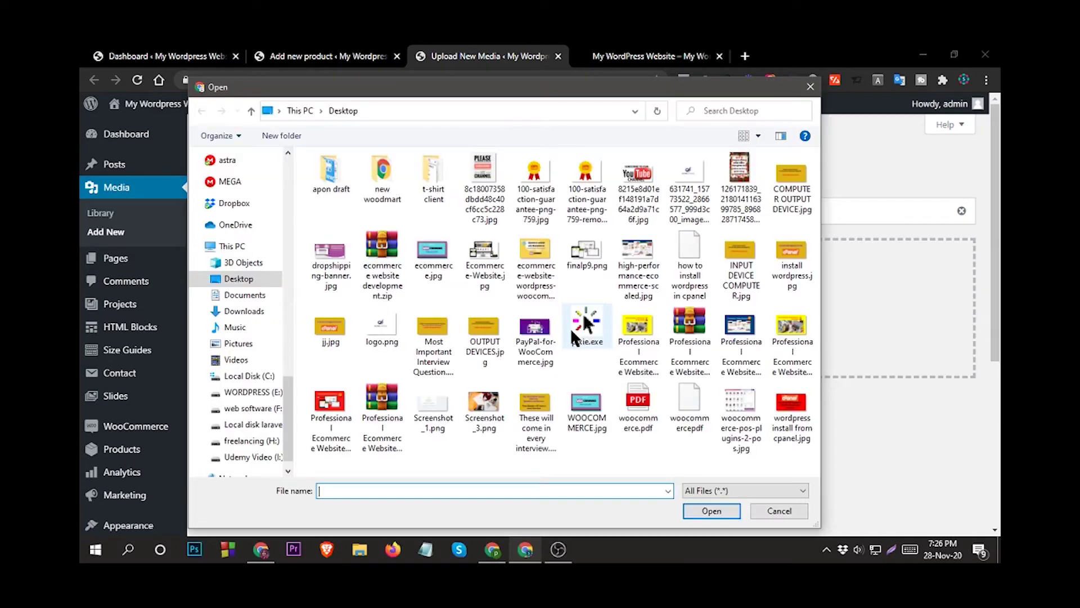
pyautogui.click(383, 262)
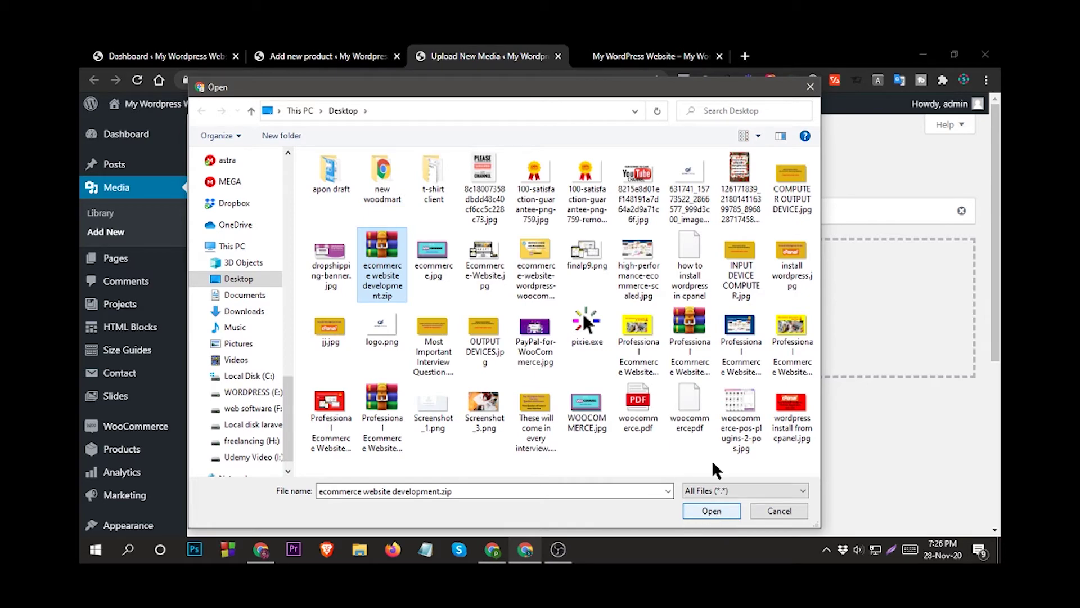
pyautogui.click(697, 337)
pyautogui.click(710, 509)
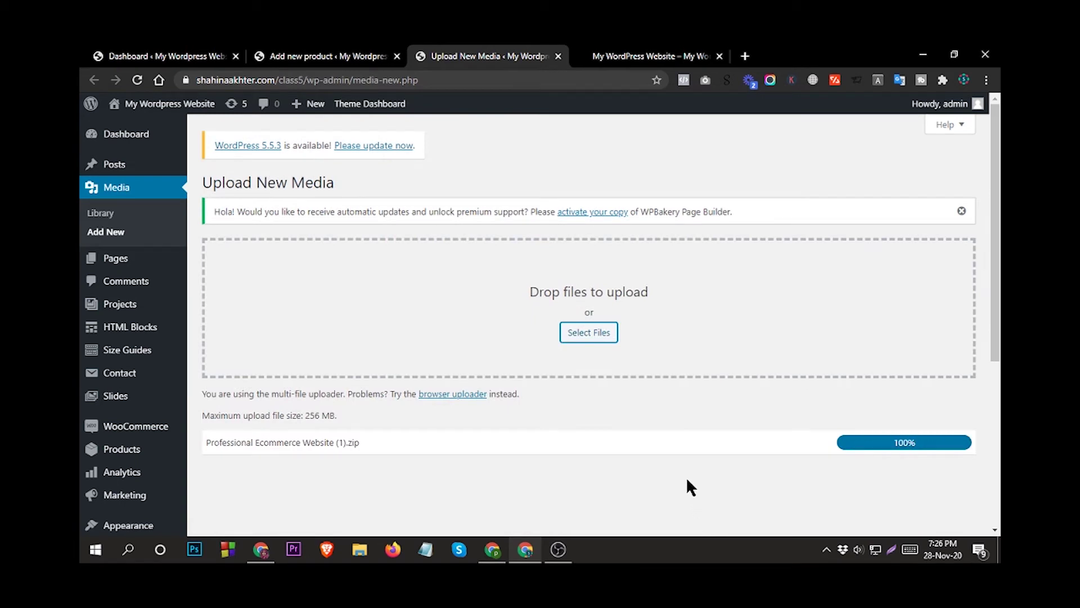
pyautogui.scroll(-2, 685, 476)
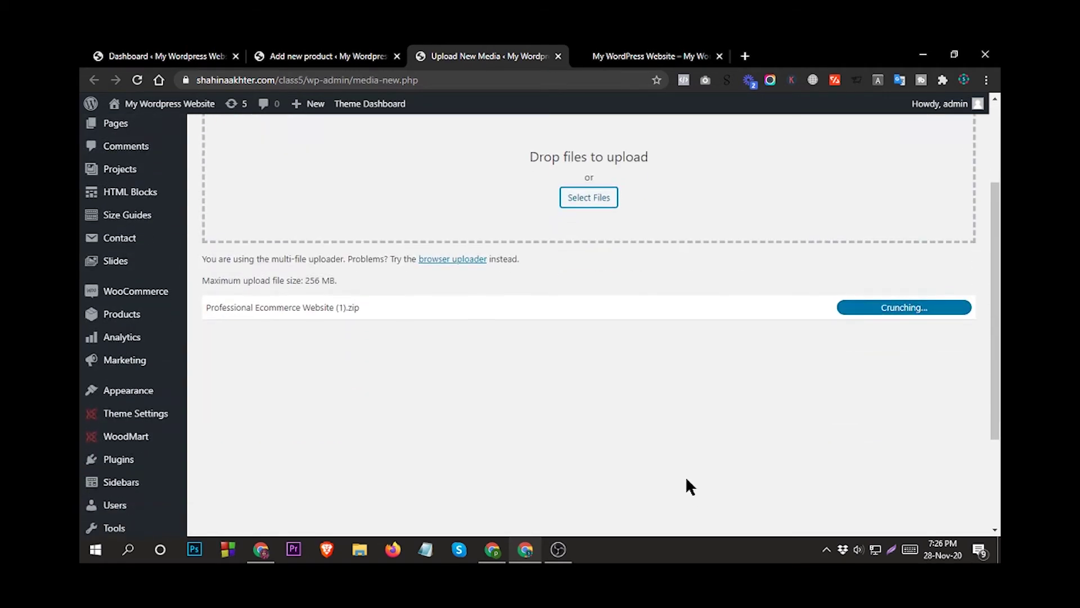
pyautogui.scroll(2, 687, 480)
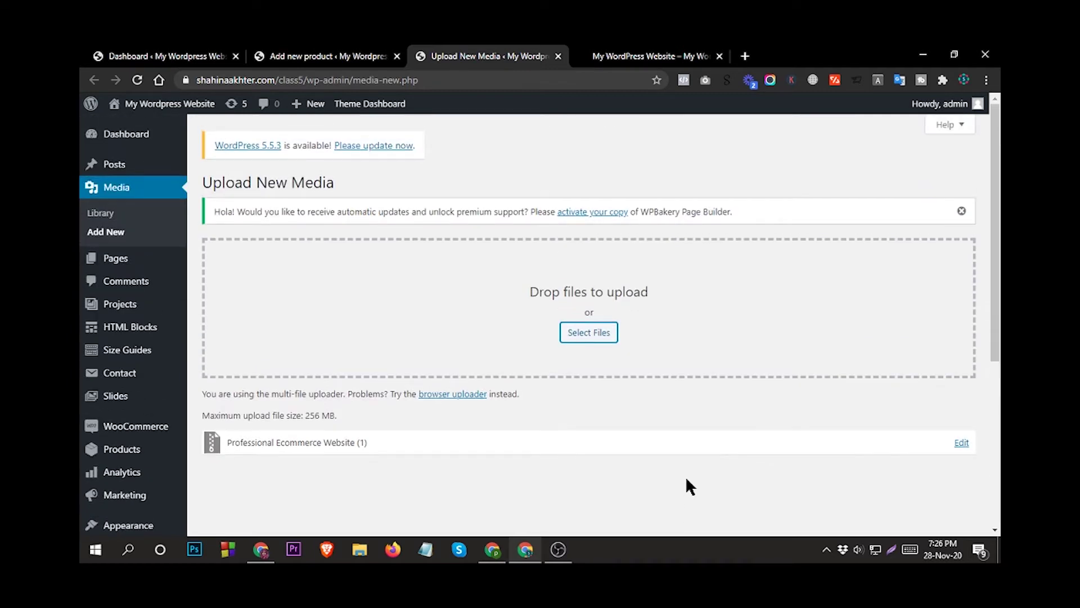
pyautogui.click(111, 215)
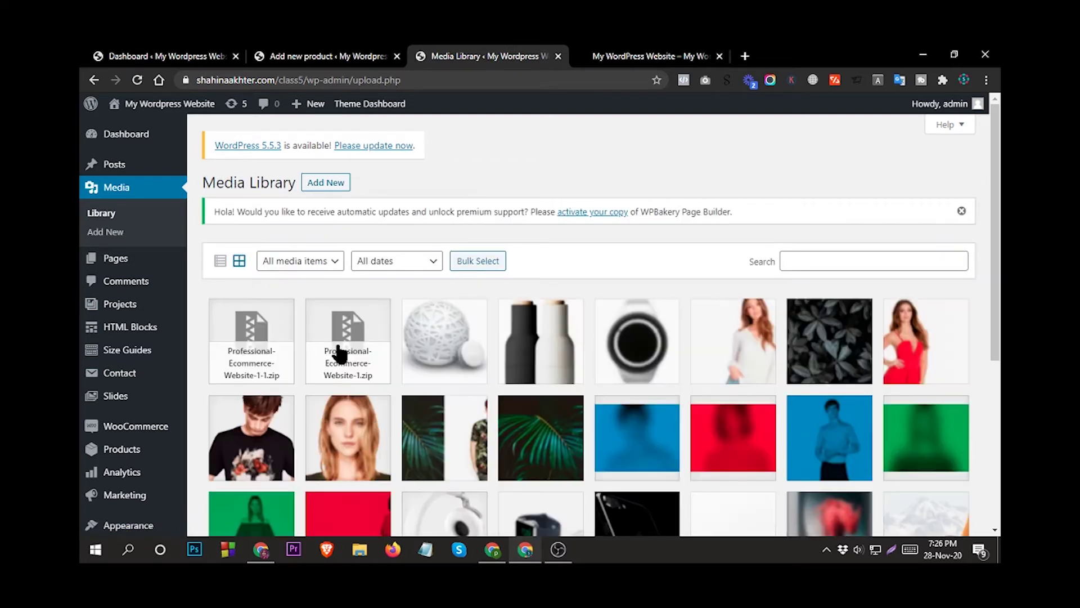
# Copy the web address of the uploaded Professional-Ecommerce-Website-1-1.zip from its attachment details.
pyautogui.click(269, 364)
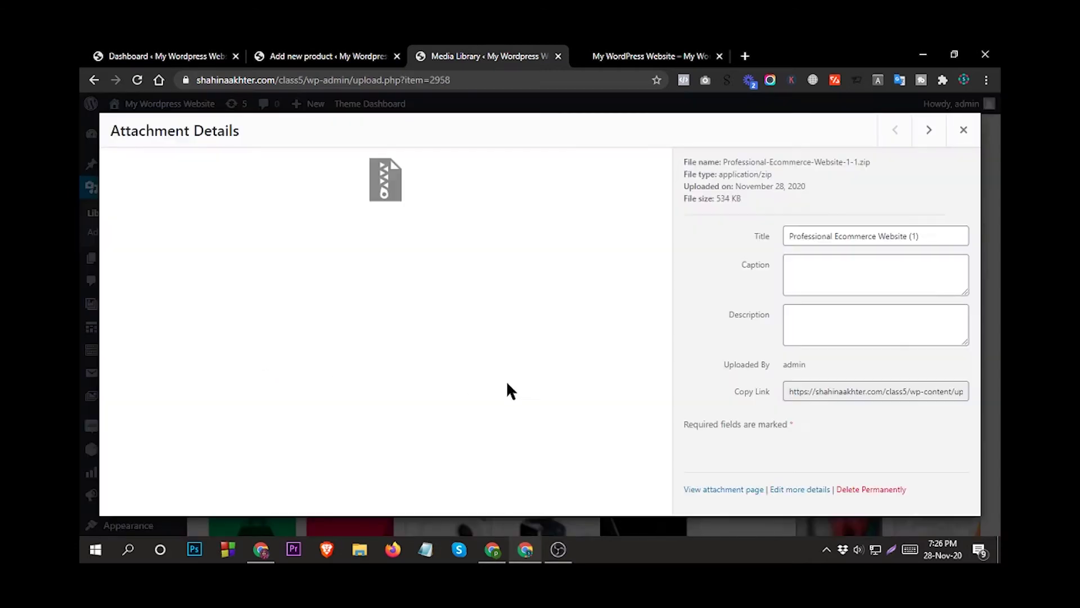
pyautogui.tripleClick(857, 392)
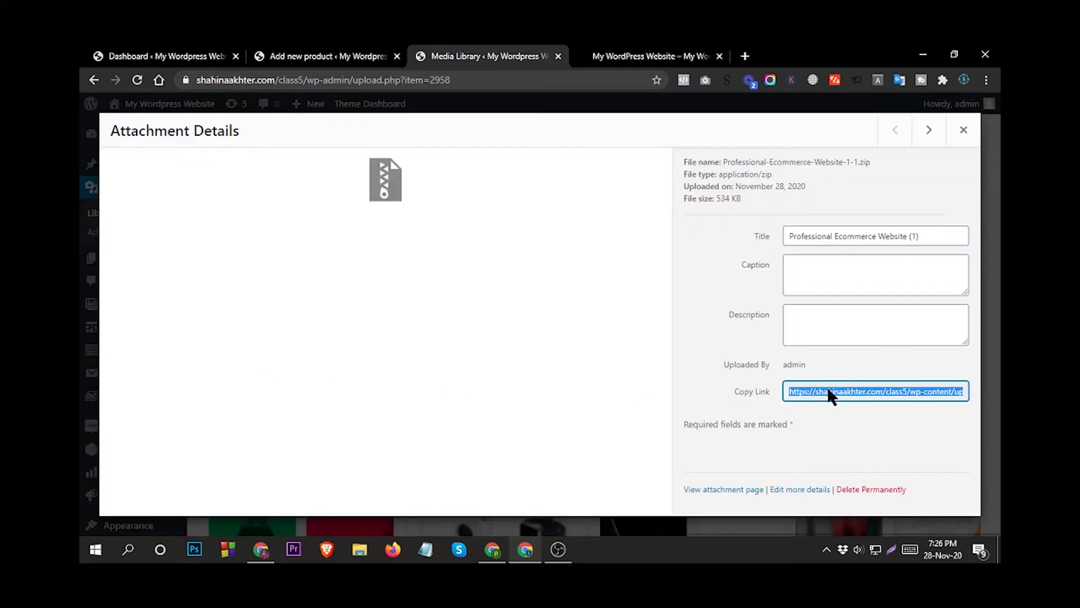
pyautogui.rightClick(830, 393)
pyautogui.click(692, 403)
# Paste the zip's link into the DIGITAL GUIDE download's File URL field on the new product.
pyautogui.click(304, 56)
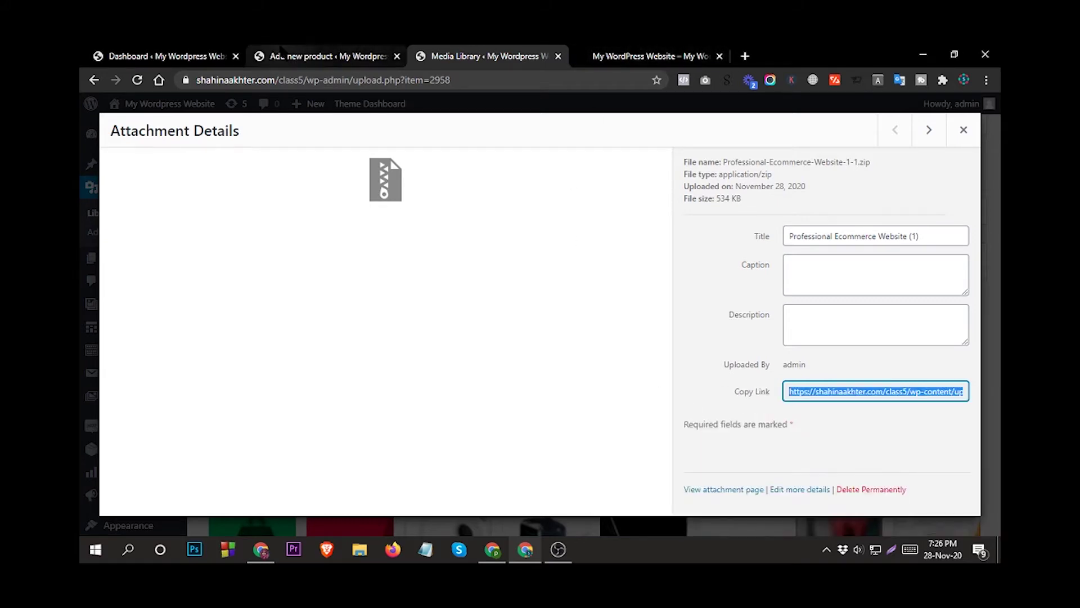
pyautogui.scroll(-10, 430, 336)
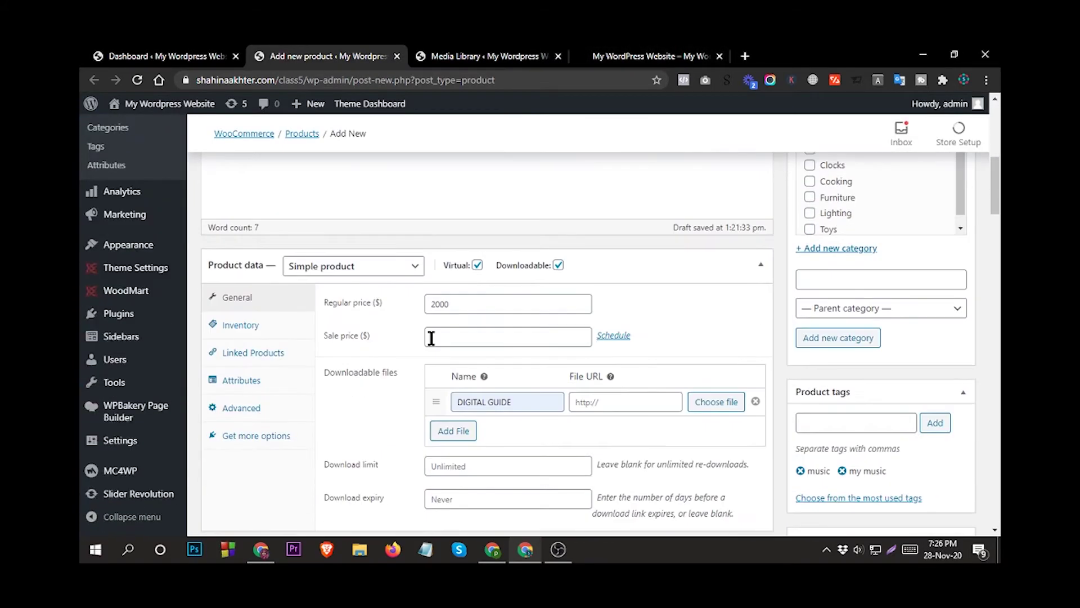
pyautogui.scroll(2, 498, 315)
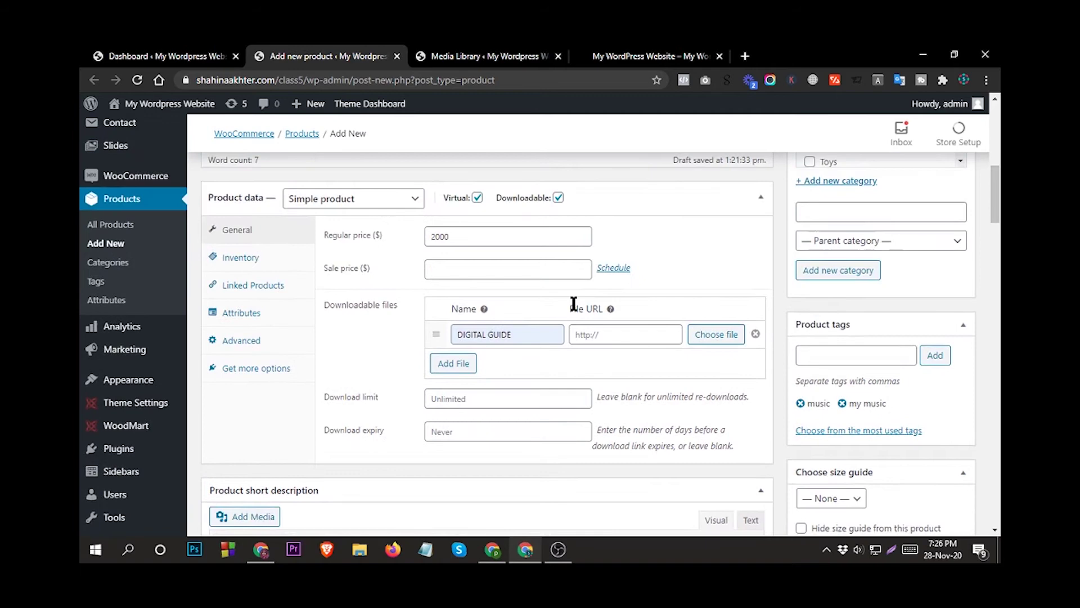
pyautogui.click(603, 334)
pyautogui.rightClick(602, 334)
pyautogui.click(628, 229)
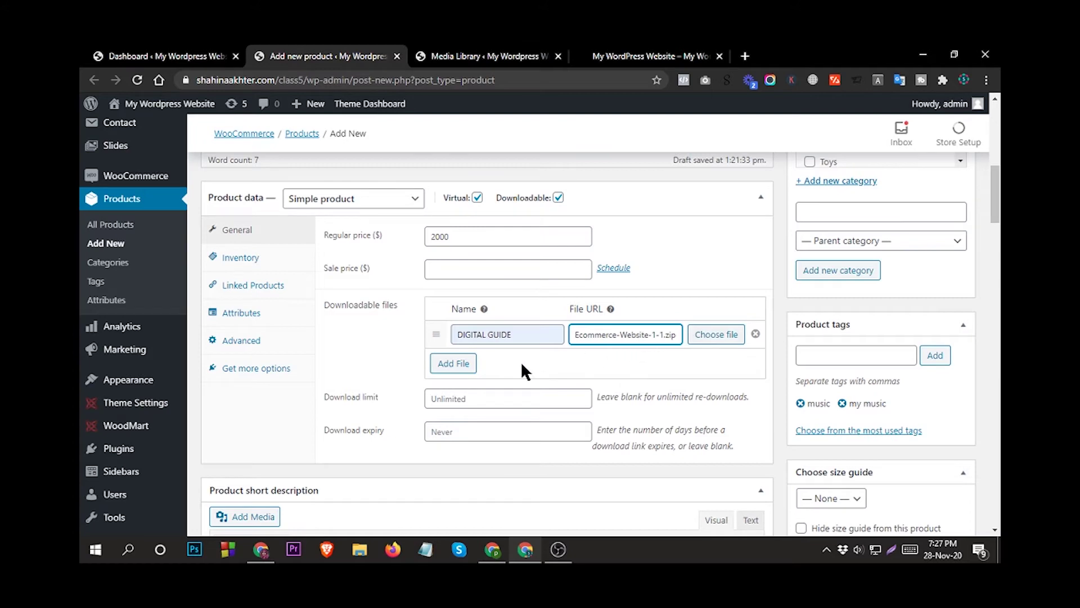
pyautogui.scroll(-1, 516, 360)
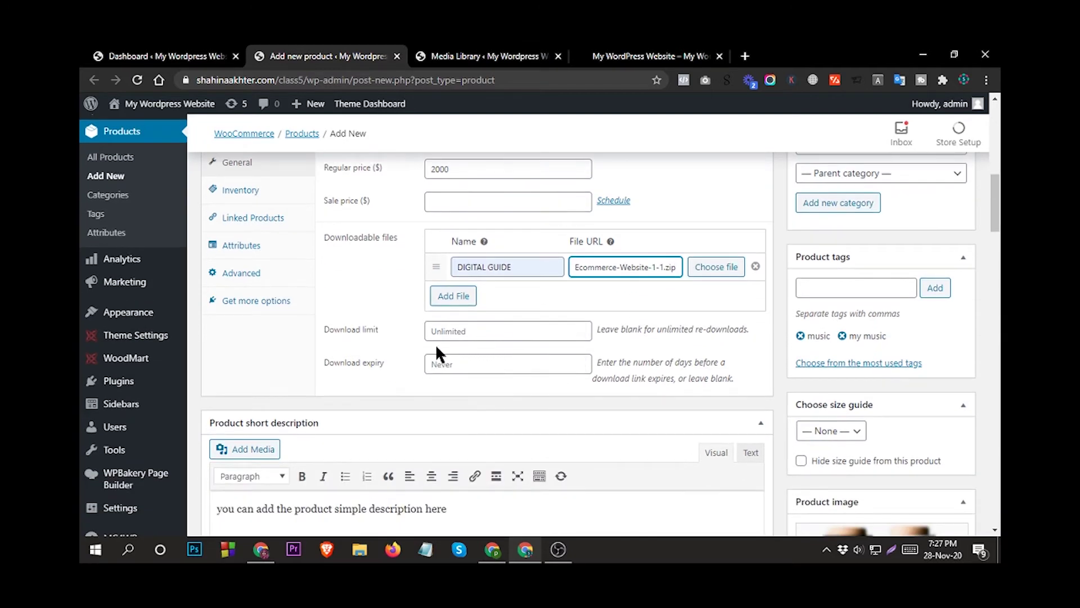
pyautogui.scroll(-1, 439, 340)
pyautogui.scroll(2, 463, 325)
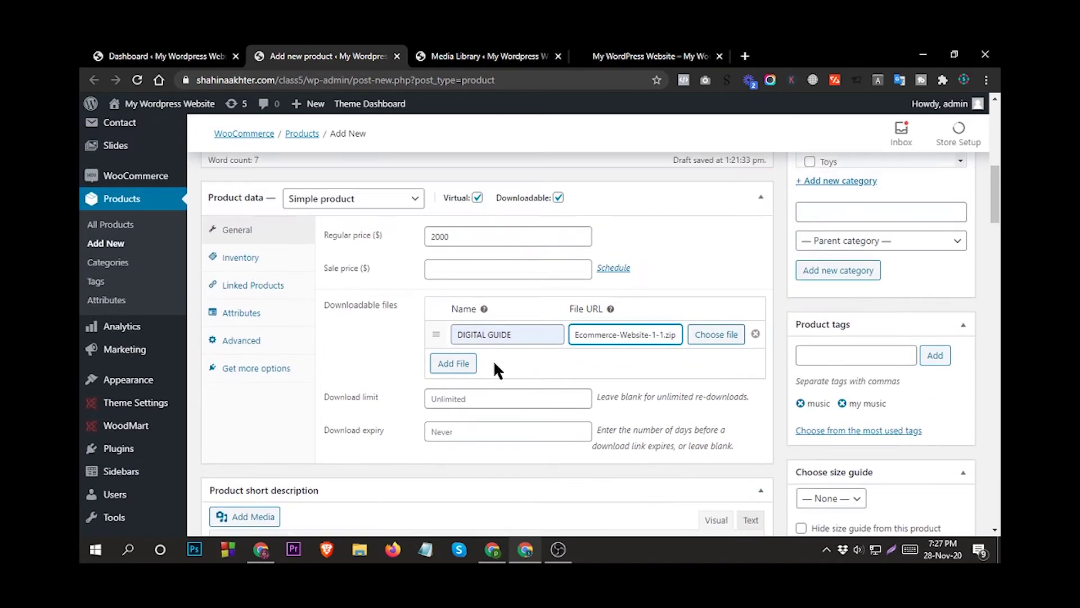
# Set the download limit to 1 and the download expiry to 30 days.
pyautogui.click(582, 395)
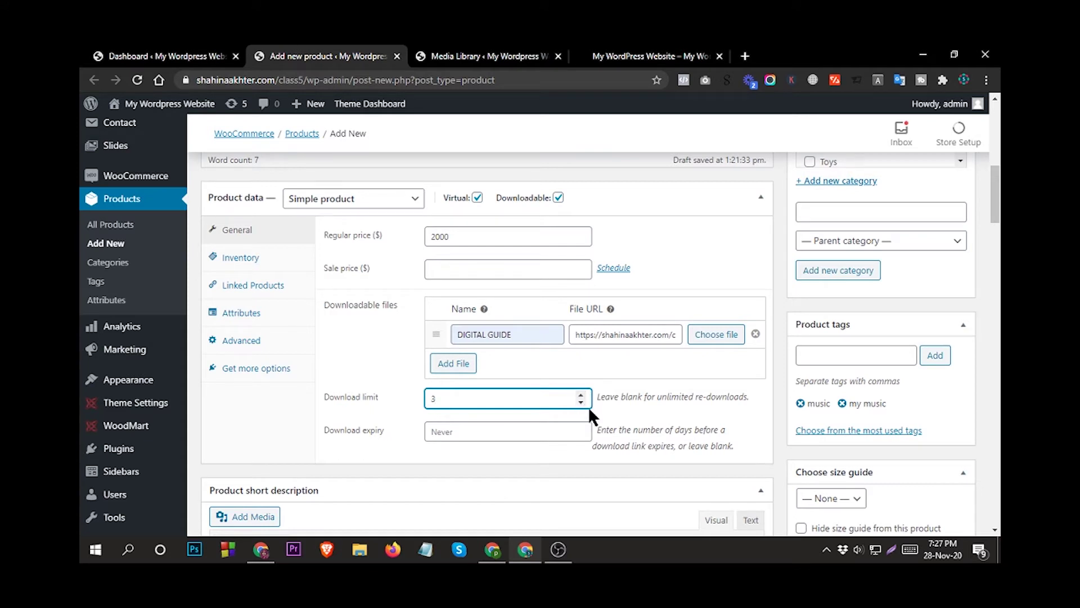
pyautogui.press('BackSpace')
pyautogui.write('1')
pyautogui.click(449, 433)
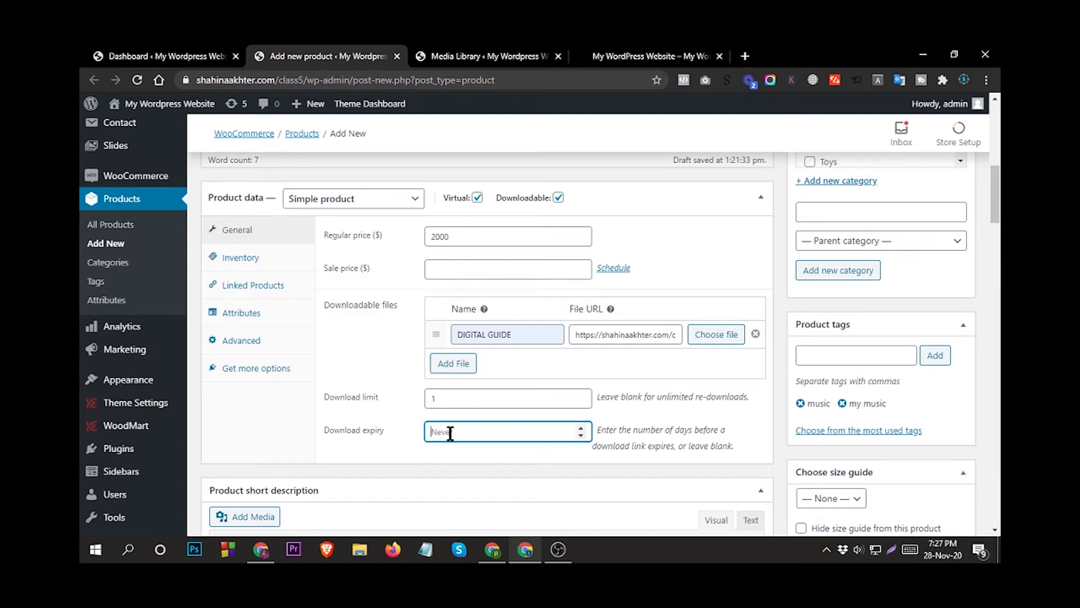
pyautogui.write('30')
pyautogui.press('Down')
pyautogui.press('BackSpace')
pyautogui.write('30')
pyautogui.scroll(1, 505, 380)
pyautogui.scroll(-2, 504, 380)
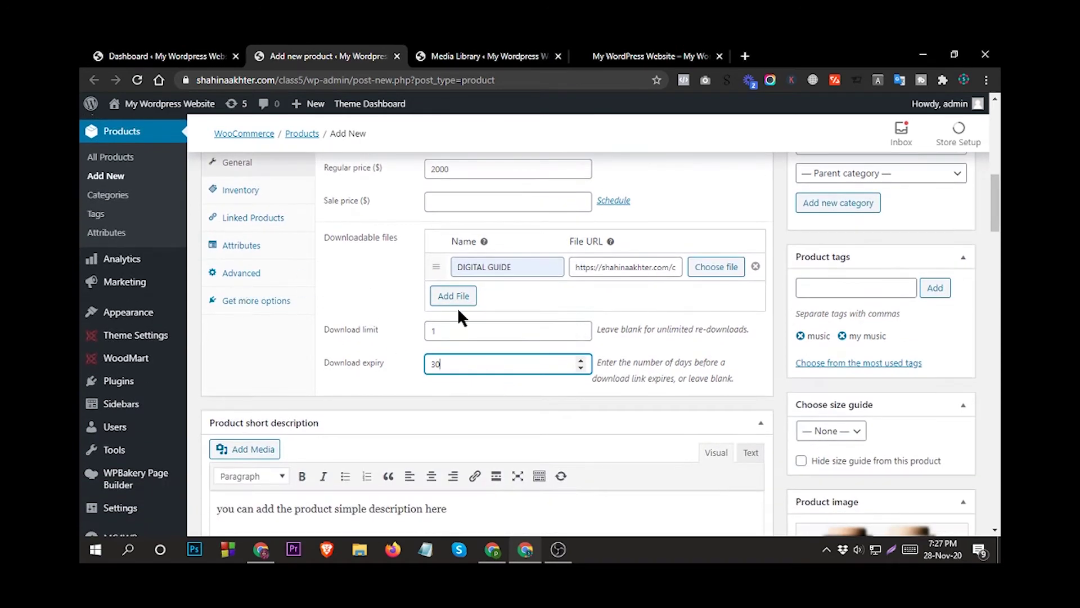
pyautogui.scroll(1, 460, 316)
pyautogui.scroll(1, 384, 322)
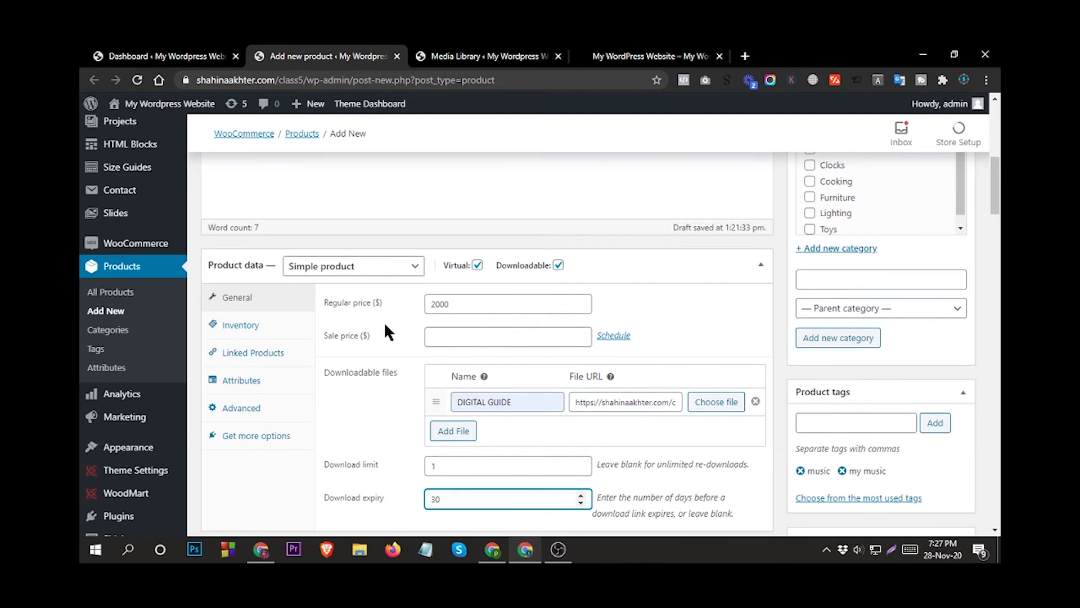
# Enter MV-657890 as the SKU in the product's Inventory settings.
pyautogui.click(245, 339)
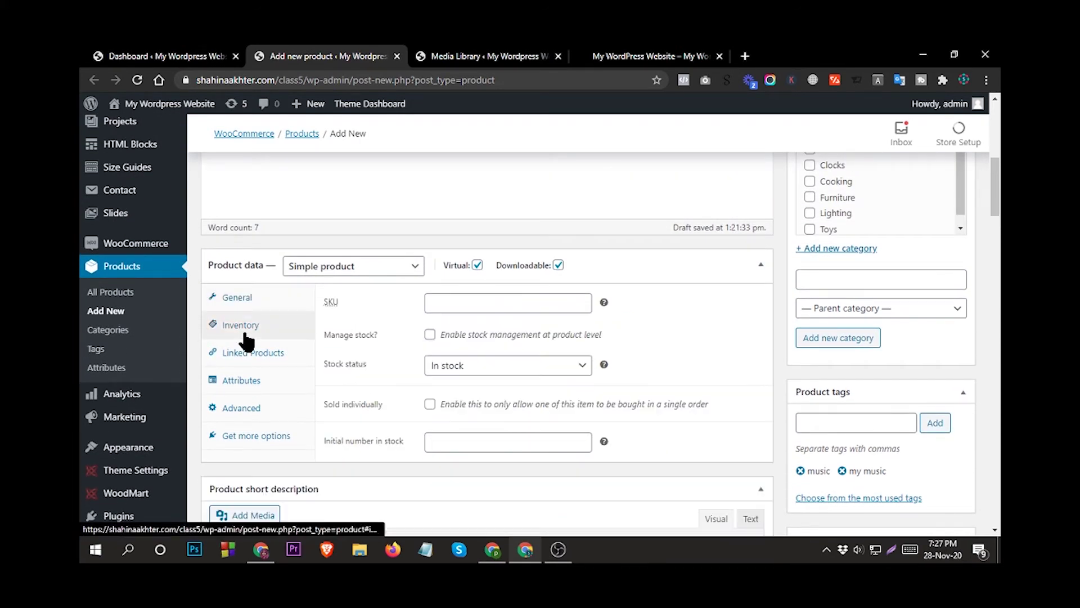
pyautogui.click(473, 302)
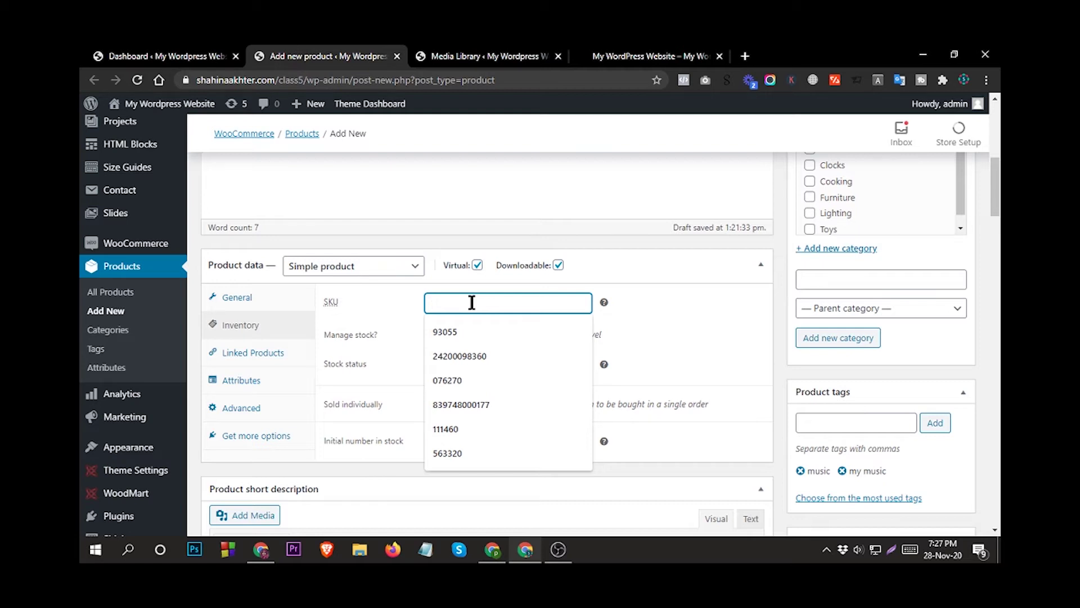
pyautogui.write('m')
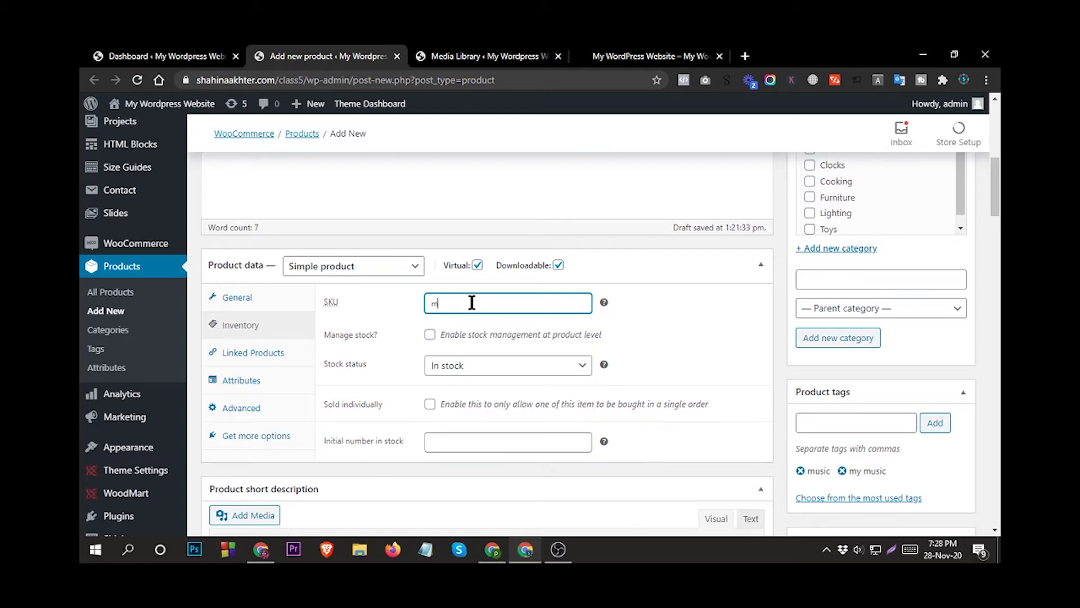
pyautogui.write('b')
pyautogui.write('-657890')
pyautogui.click(441, 303)
pyautogui.press('BackSpace')
pyautogui.press('BackSpace')
pyautogui.write('MV')
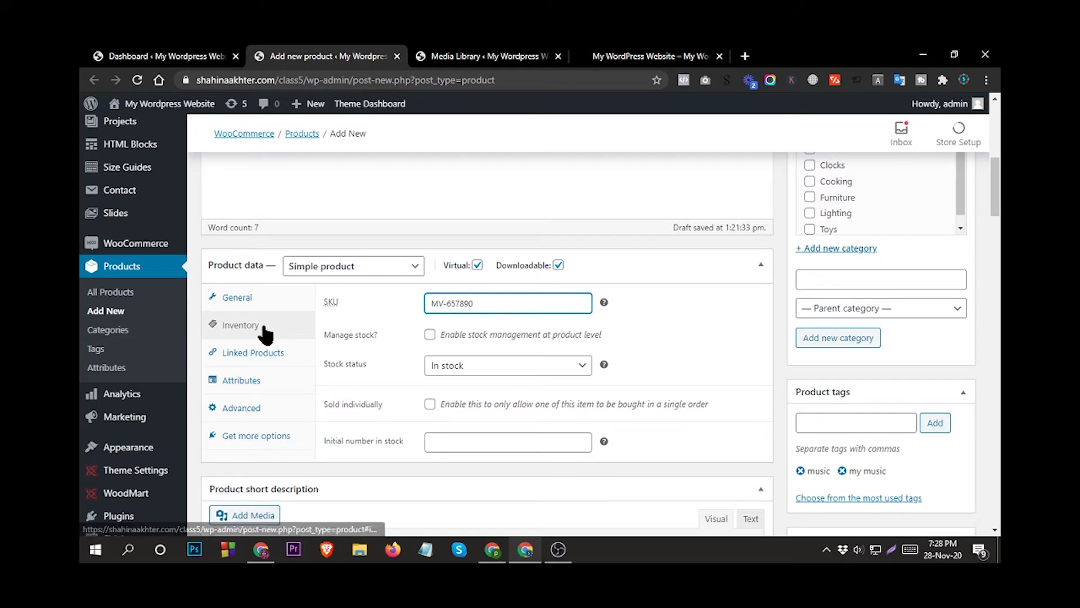
# Enable Manage stock and keep Allow backorders at Do not allow.
pyautogui.click(430, 336)
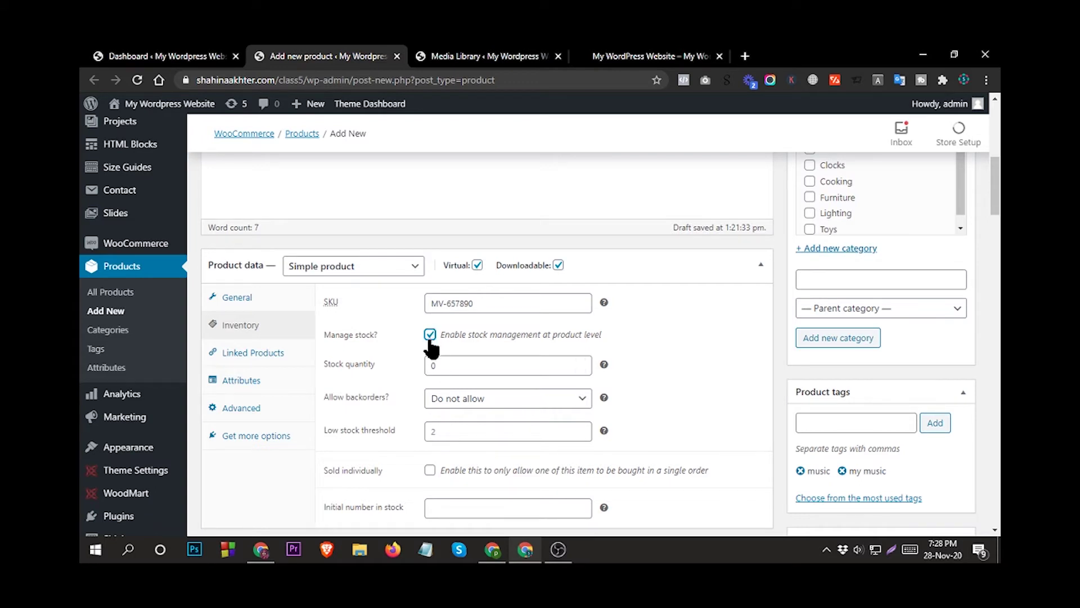
pyautogui.click(581, 362)
pyautogui.click(580, 362)
pyautogui.click(581, 362)
pyautogui.click(581, 362)
pyautogui.click(581, 362)
pyautogui.click(581, 362)
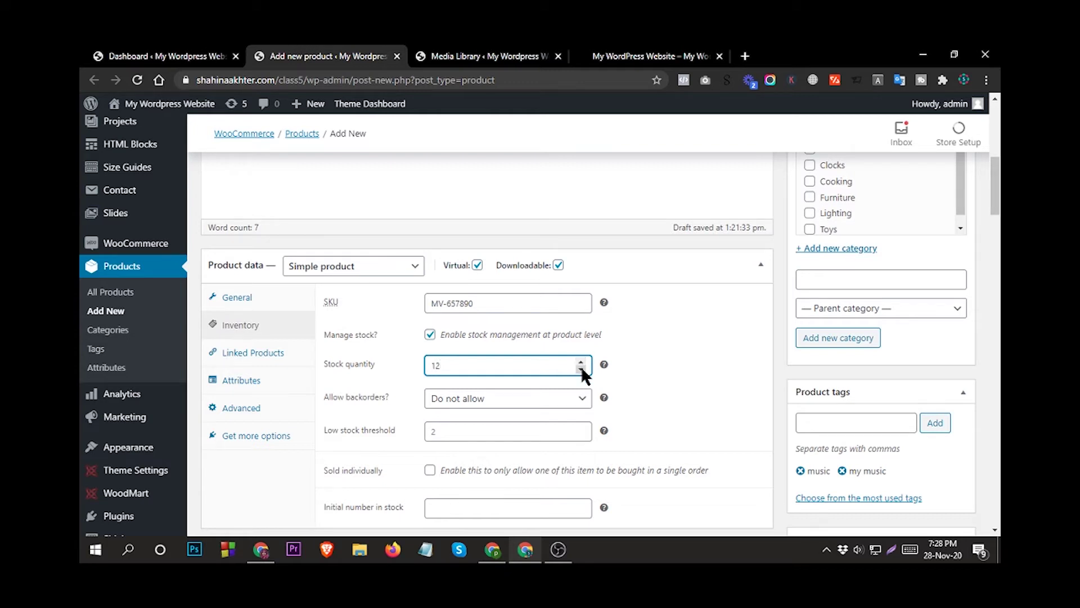
pyautogui.click(430, 335)
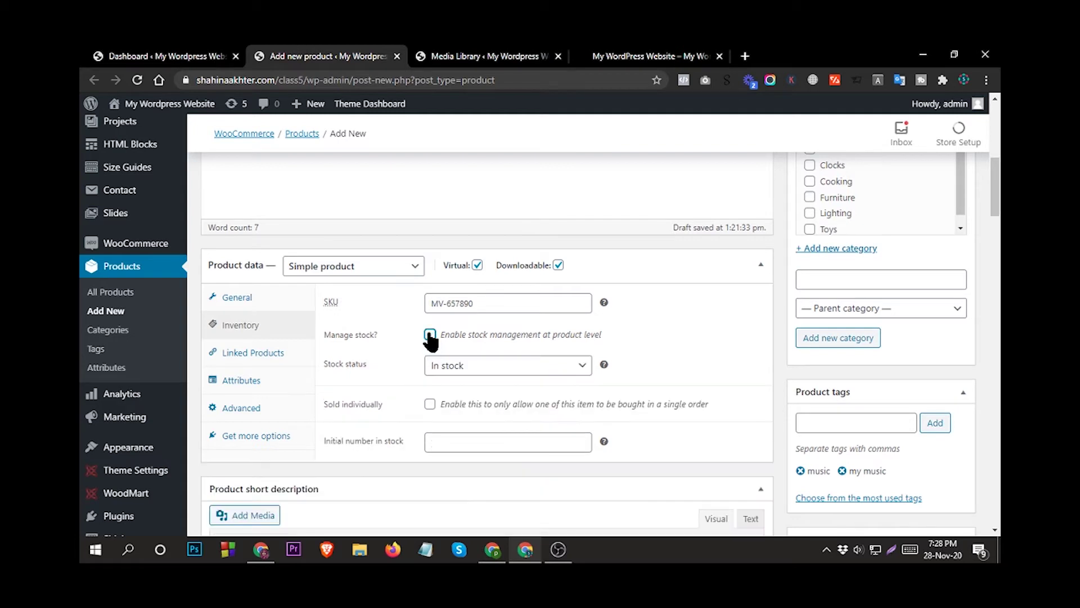
pyautogui.click(430, 336)
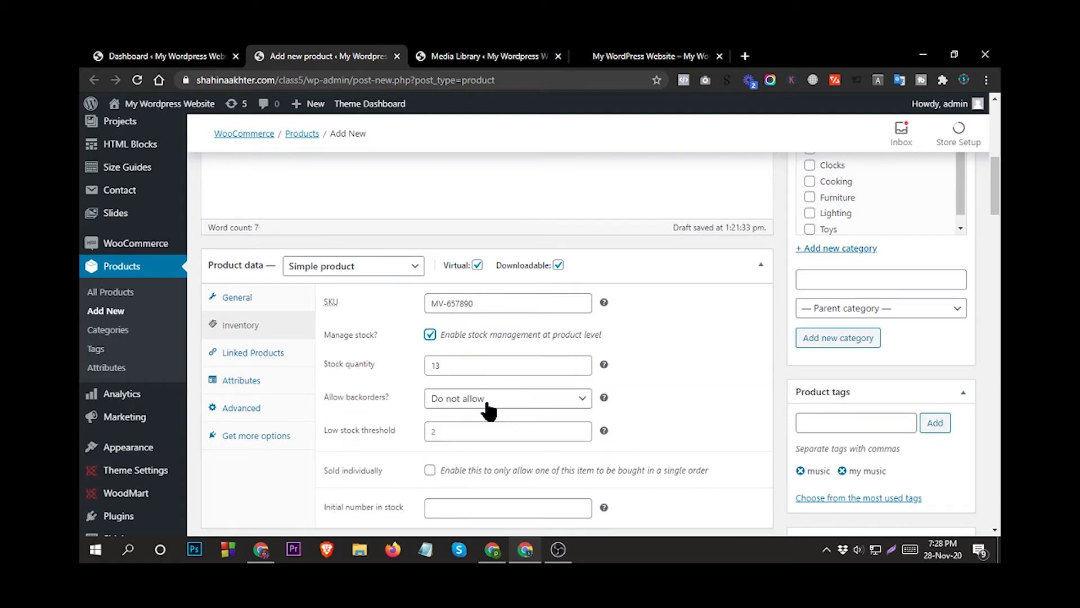
pyautogui.click(539, 402)
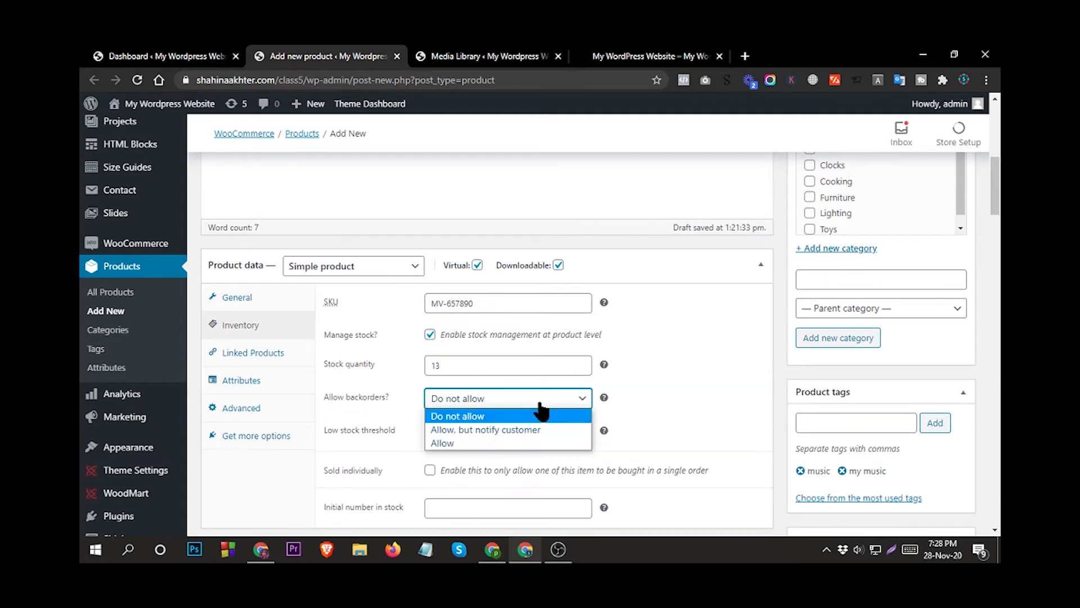
pyautogui.click(485, 401)
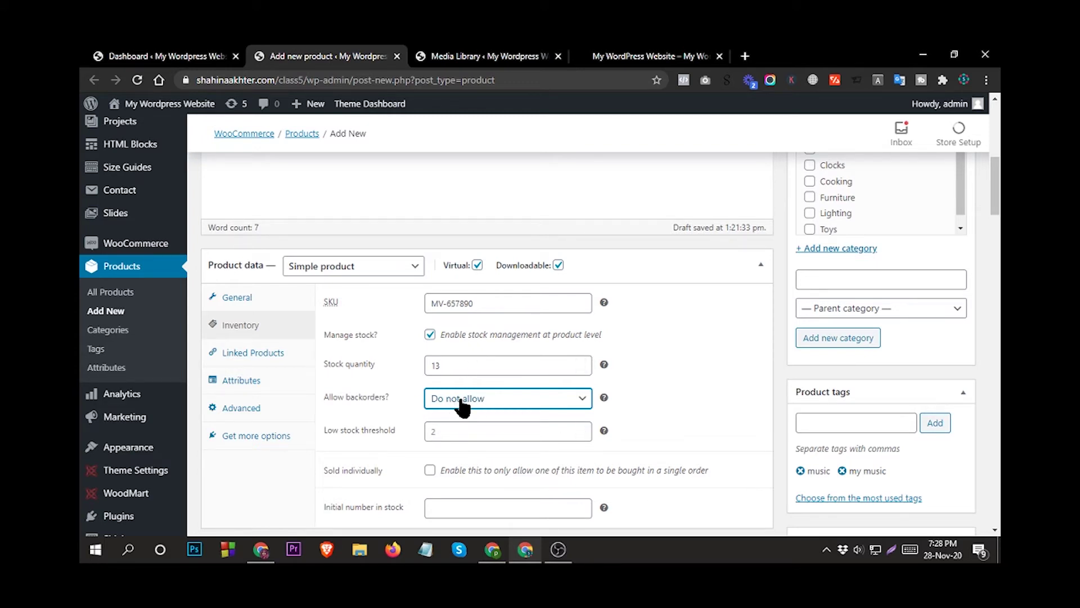
# Set the stock quantity to 0 and edit the low stock threshold value.
pyautogui.click(580, 361)
pyautogui.doubleClick(456, 366)
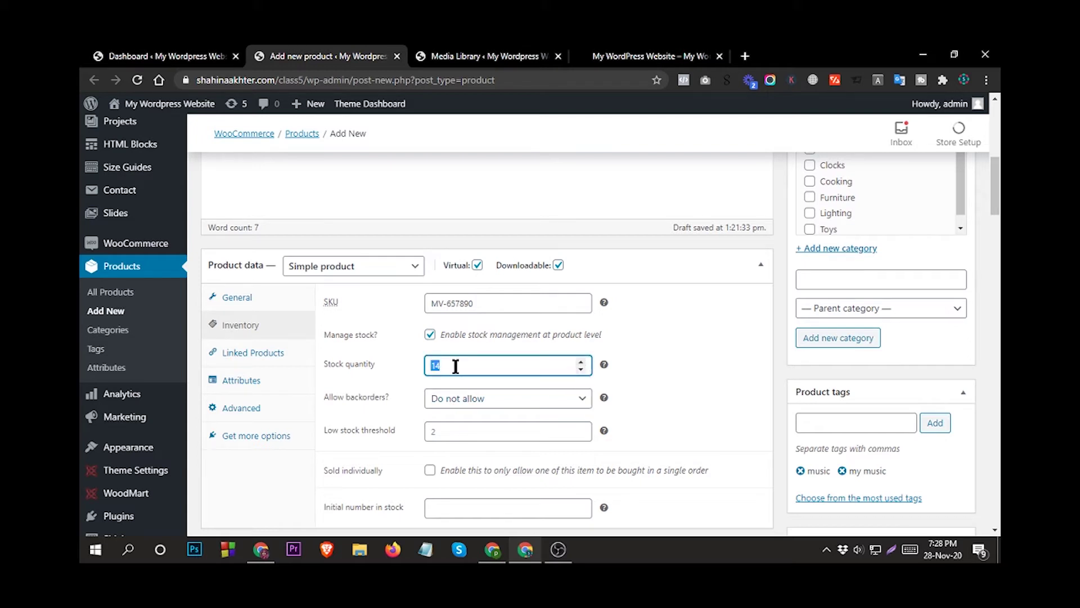
pyautogui.write('0')
pyautogui.click(449, 431)
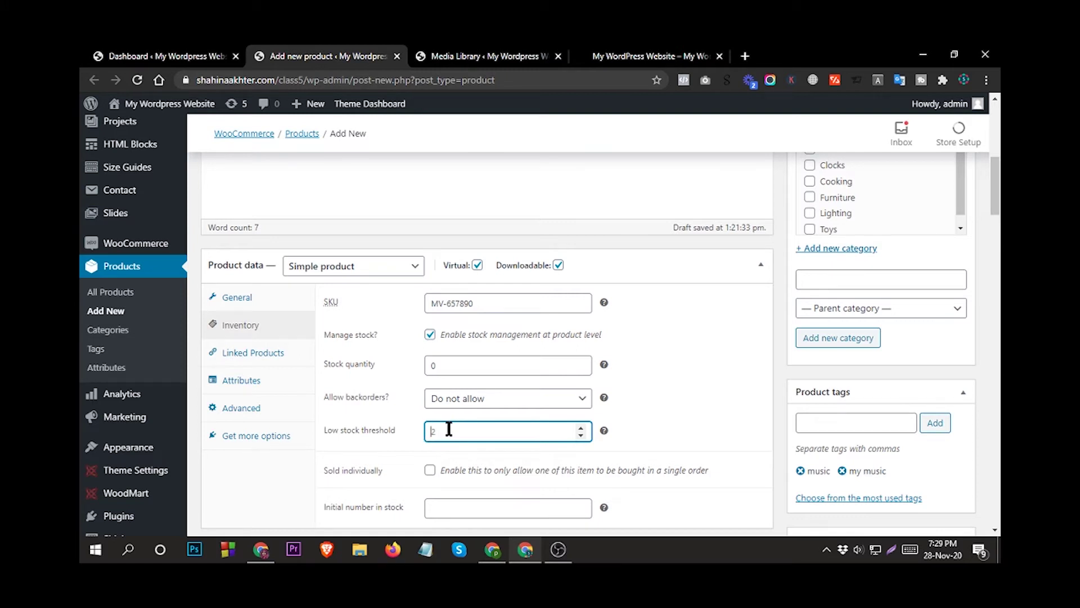
pyautogui.write('-1')
pyautogui.press('BackSpace')
pyautogui.write('0')
# Change Allow backorders to Allow, then show the Linked Products settings.
pyautogui.click(496, 402)
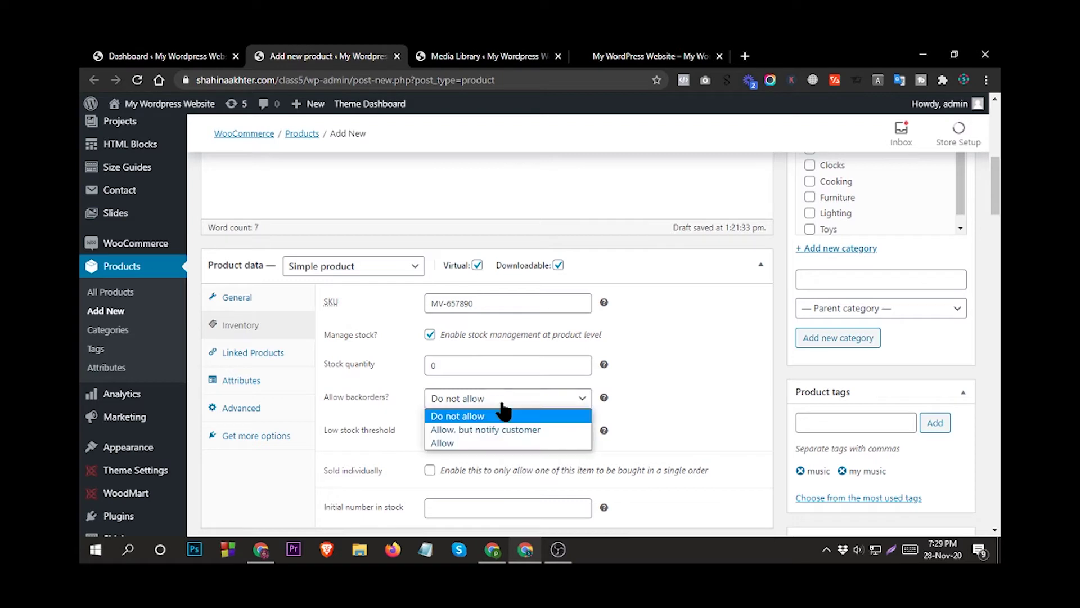
pyautogui.click(502, 415)
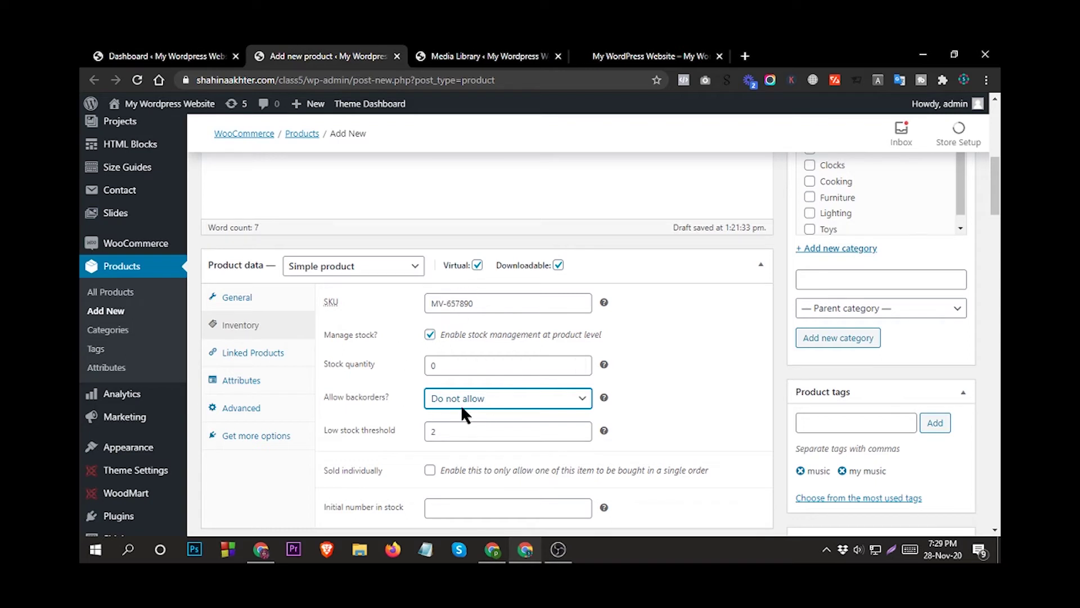
pyautogui.click(495, 402)
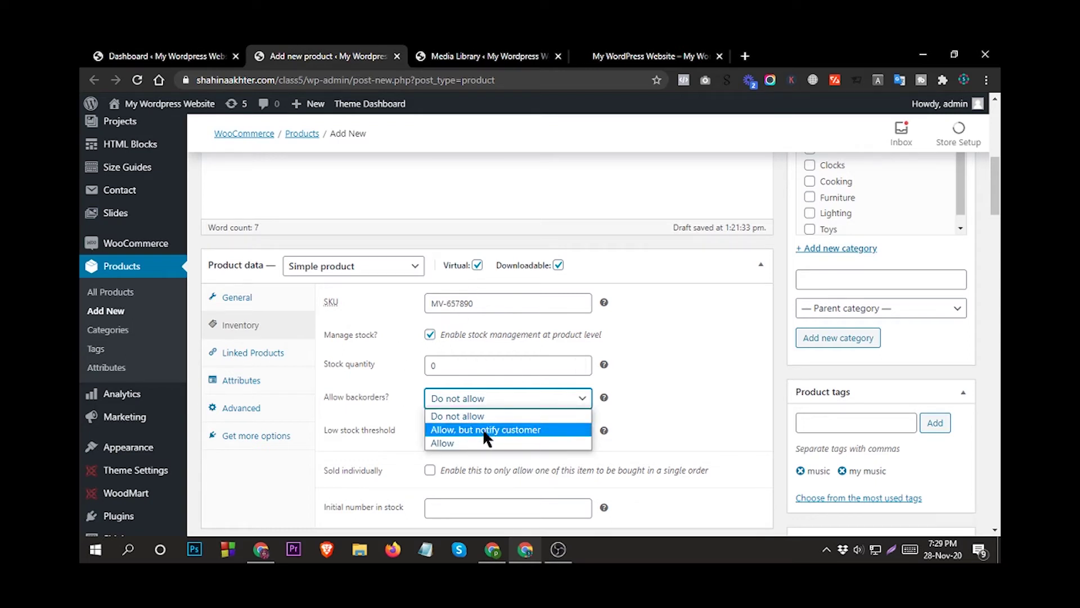
pyautogui.click(482, 429)
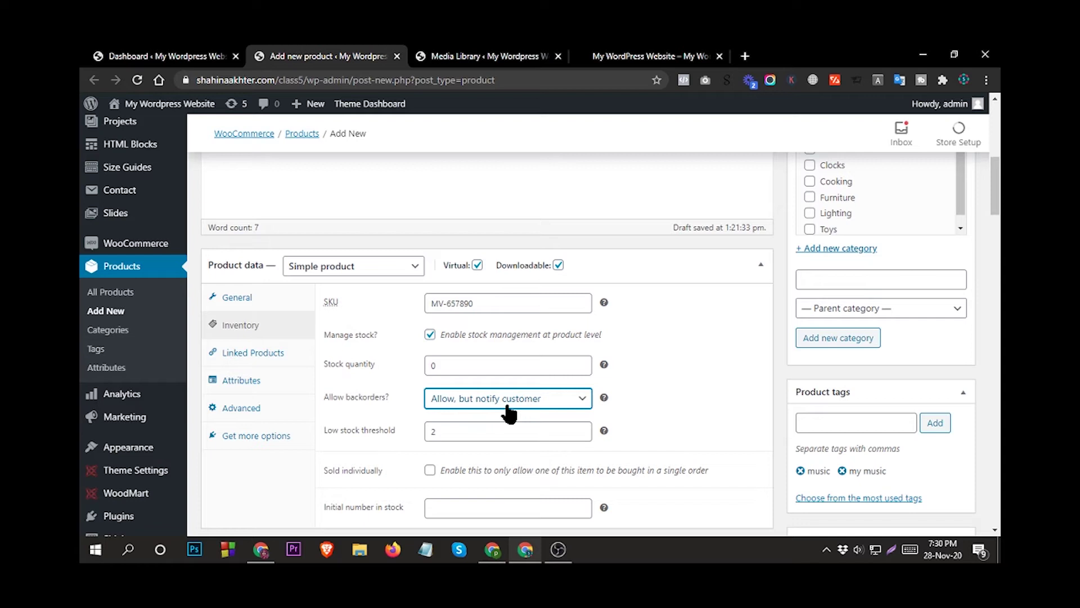
pyautogui.click(480, 400)
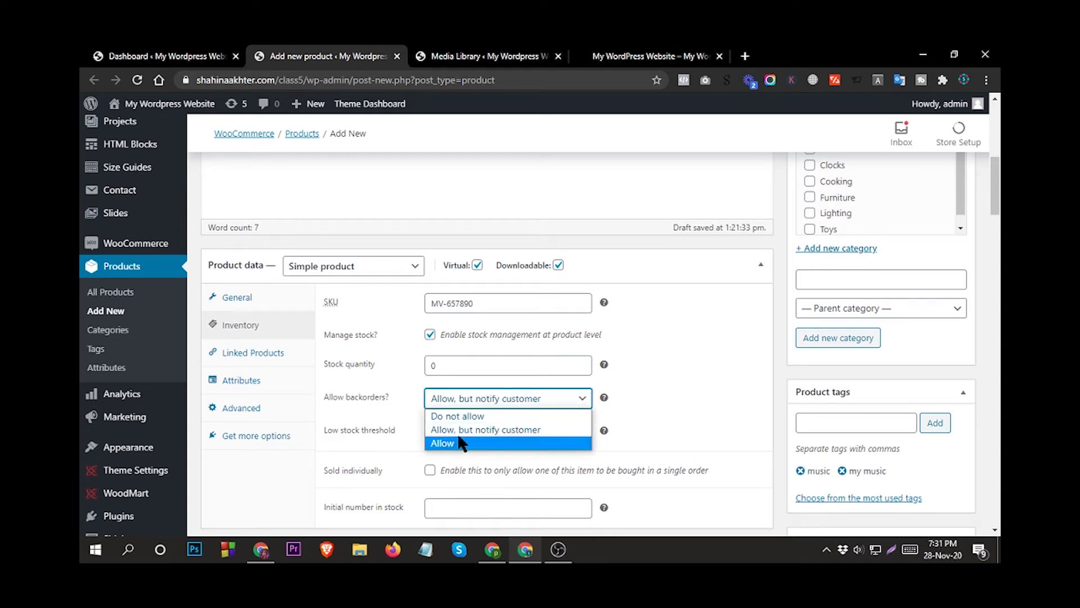
pyautogui.click(461, 431)
pyautogui.click(488, 398)
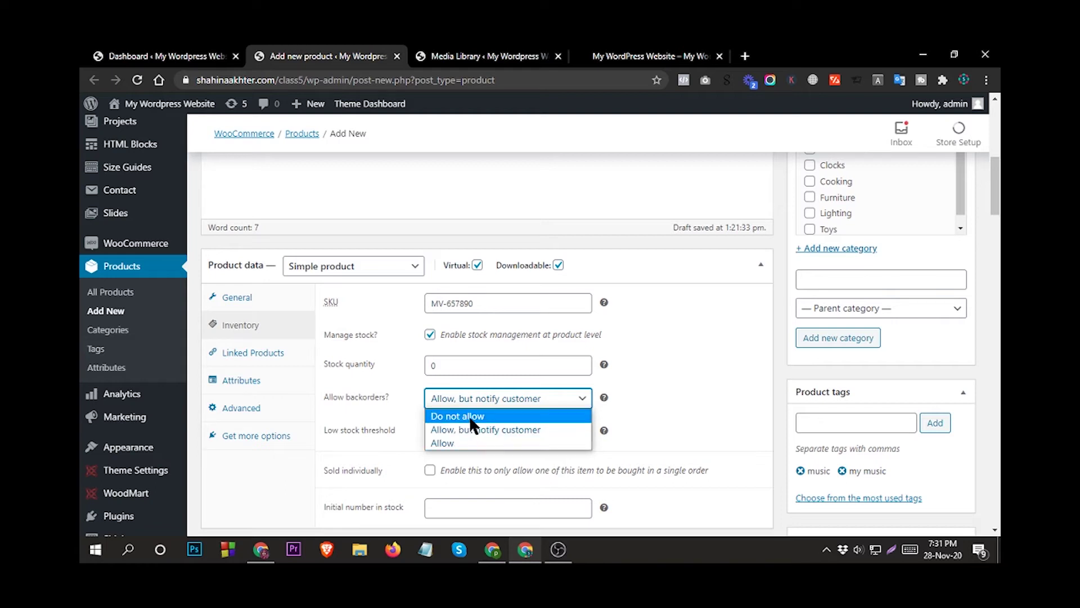
pyautogui.click(447, 444)
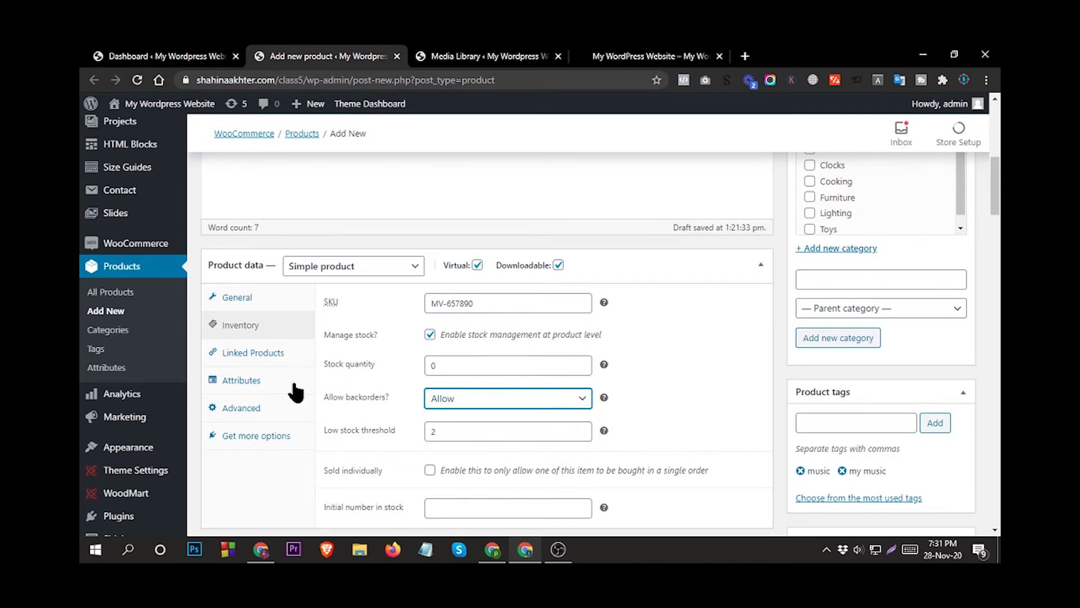
pyautogui.click(247, 353)
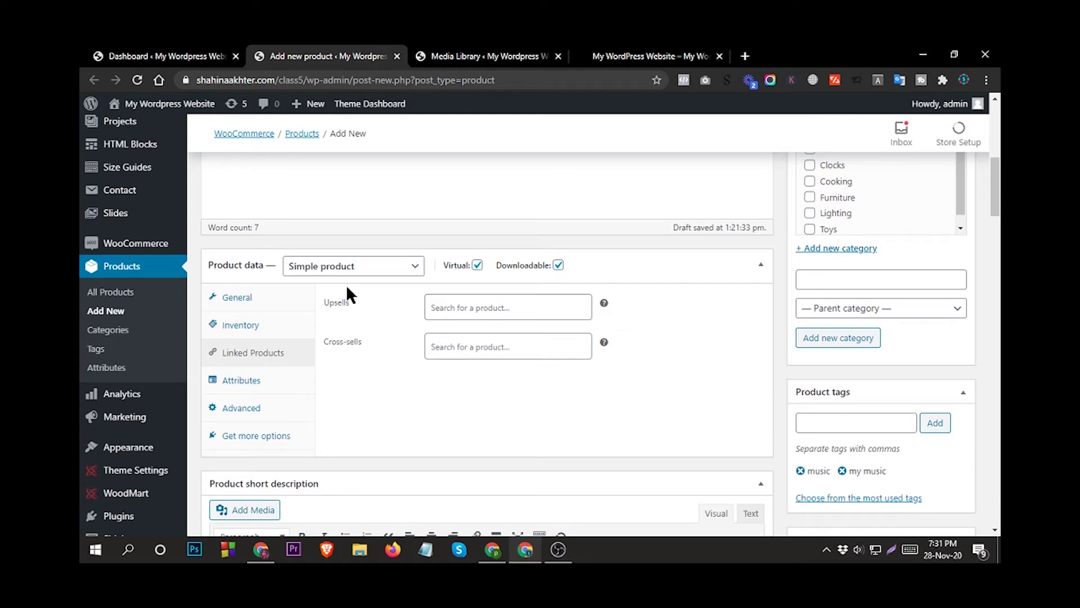
# Add Panton tunior chair and Classic wooden chair as upsells.
pyautogui.click(458, 308)
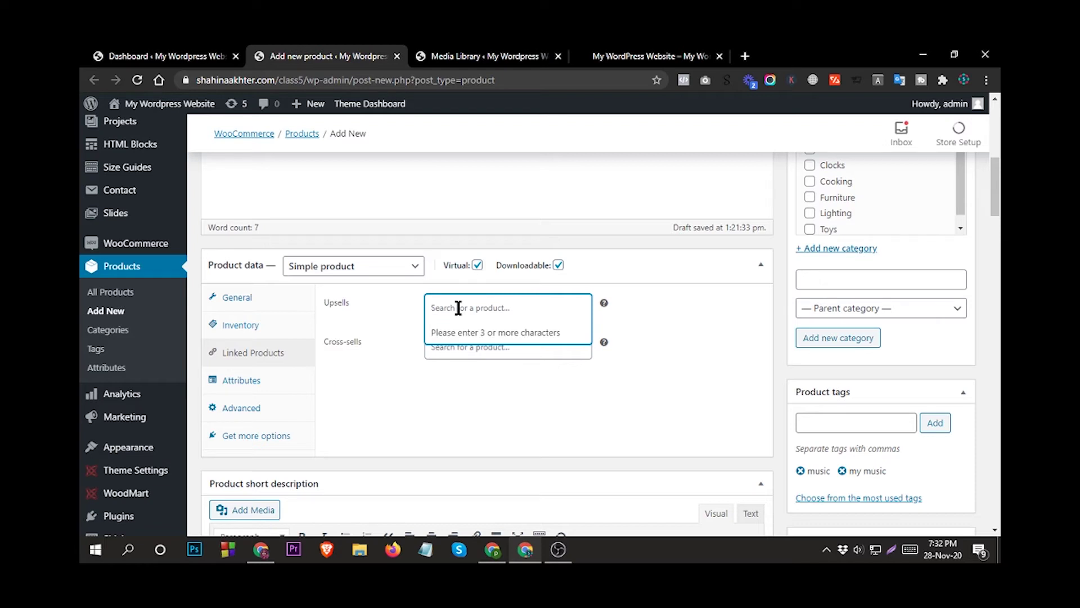
pyautogui.write('CHAI')
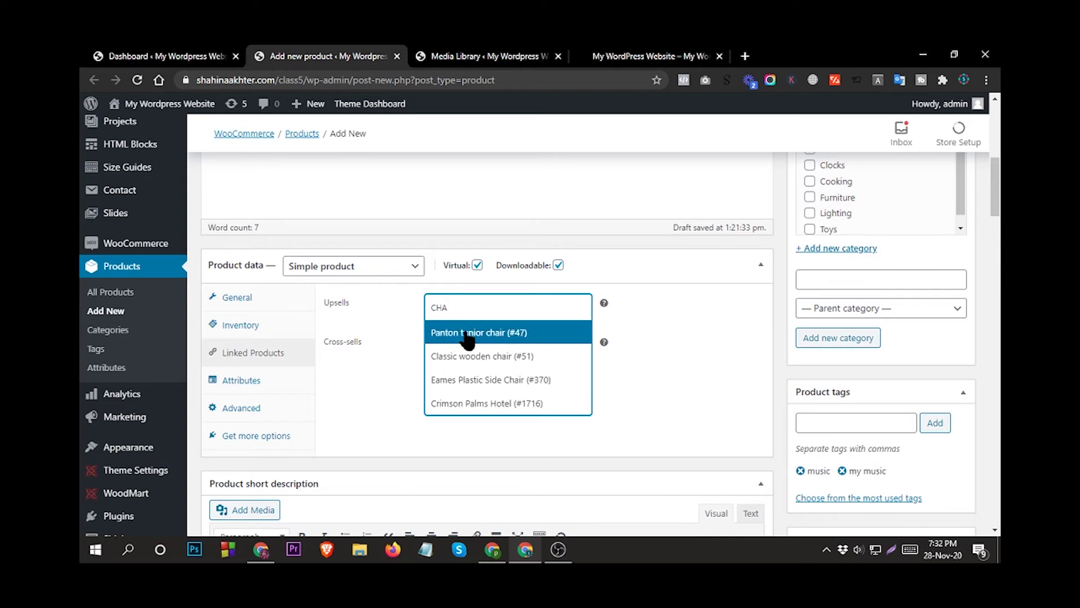
pyautogui.click(465, 332)
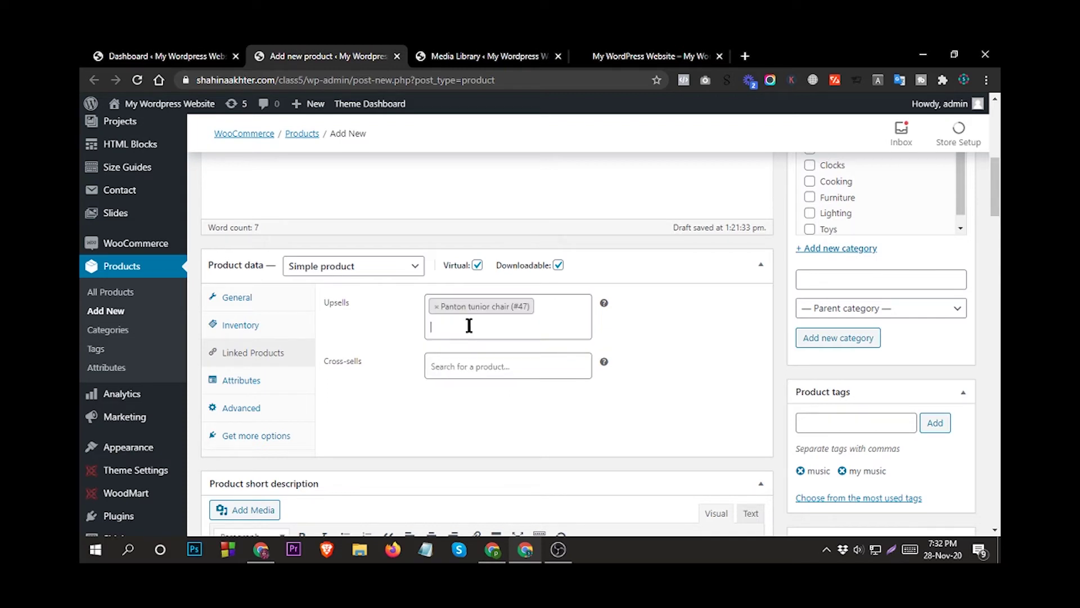
pyautogui.write('CHA')
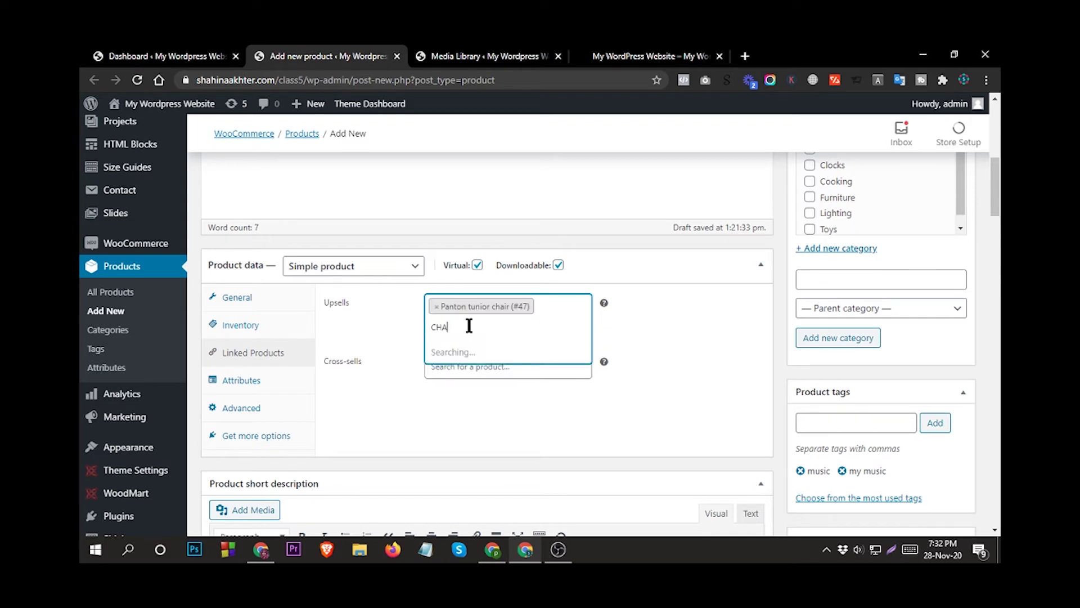
pyautogui.click(448, 376)
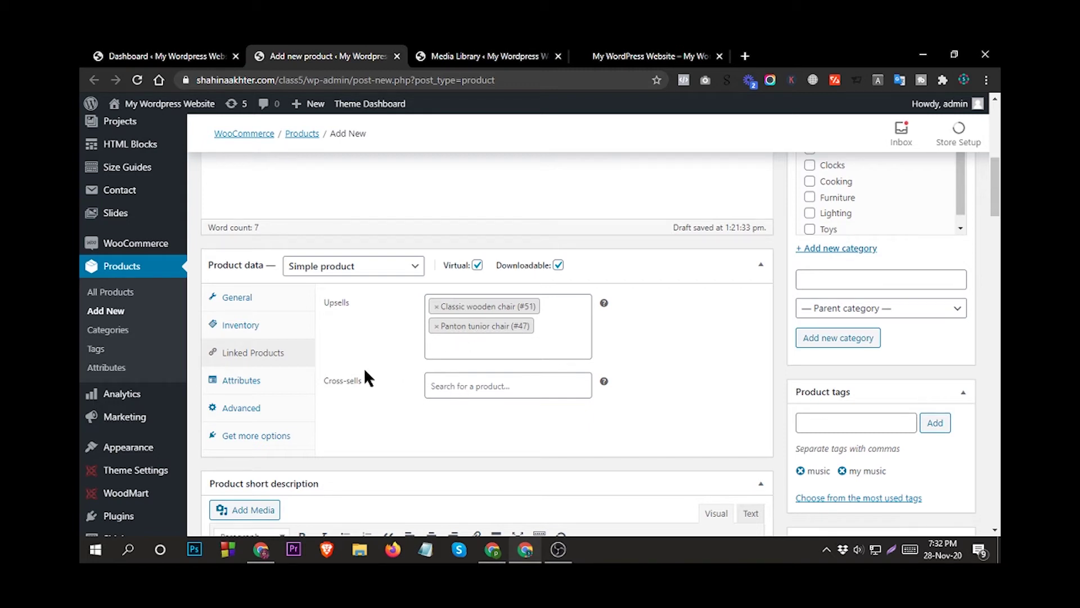
# Add Crimson Palms Hotel as a cross-sell for the digital guide.
pyautogui.click(454, 386)
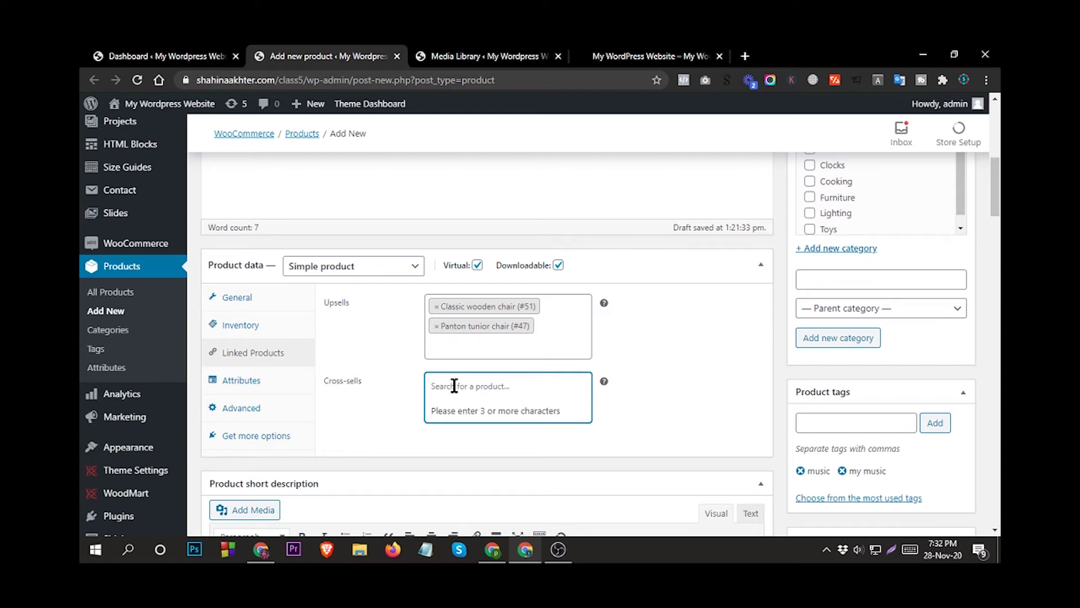
pyautogui.write('TAB')
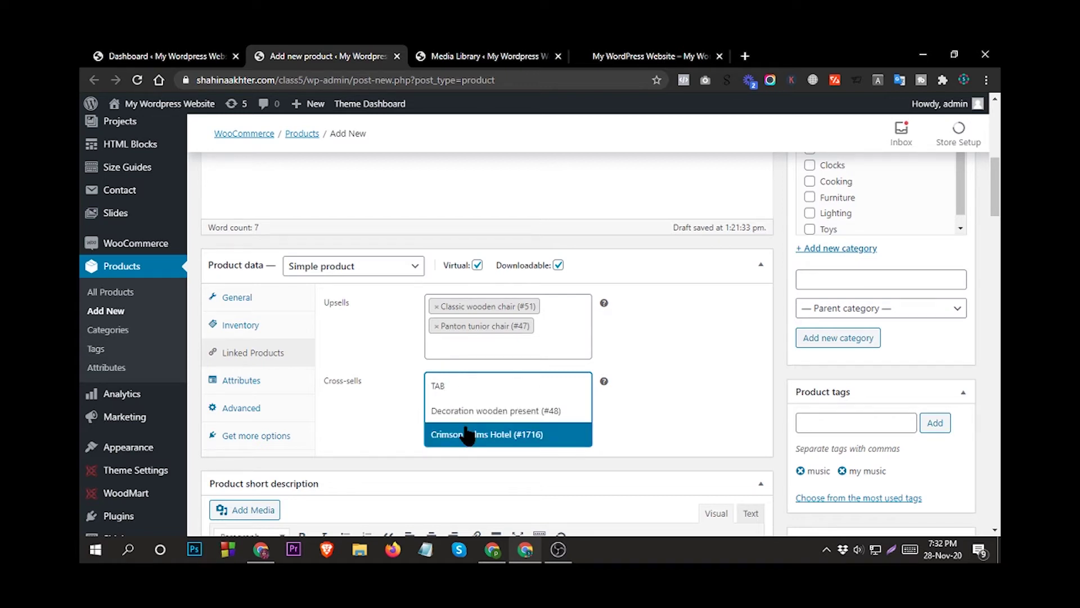
pyautogui.click(466, 432)
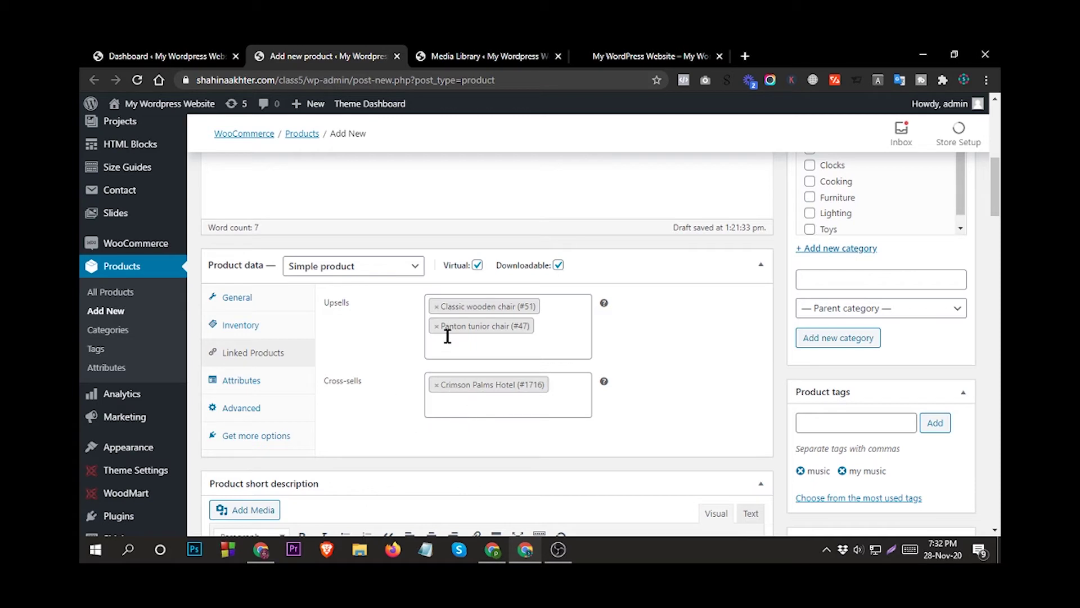
pyautogui.click(247, 381)
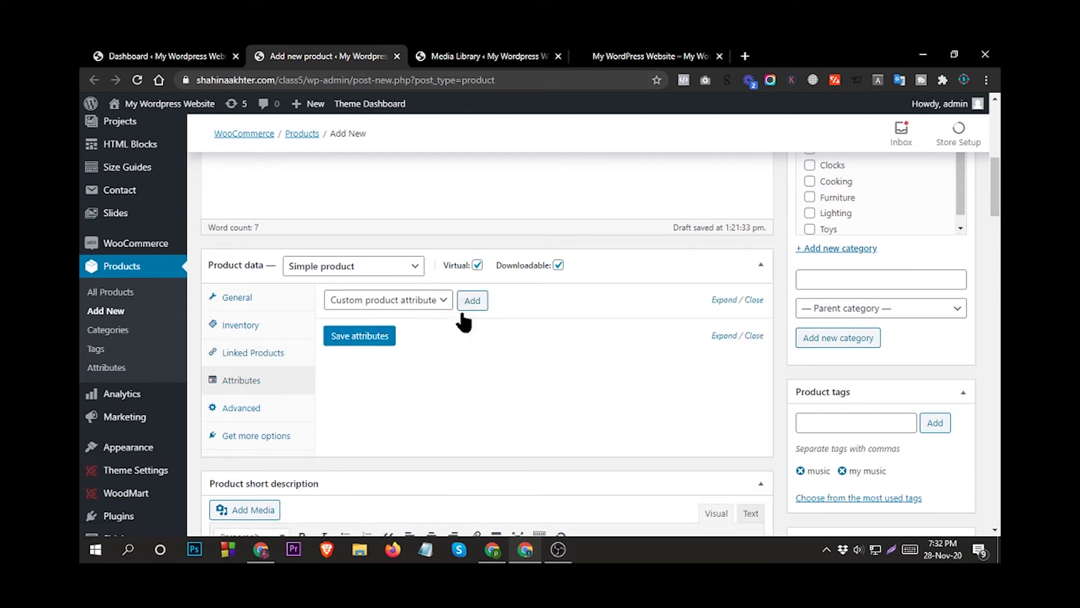
# Save the attributes and publish the digital guide product.
pyautogui.click(369, 336)
pyautogui.scroll(2, 550, 404)
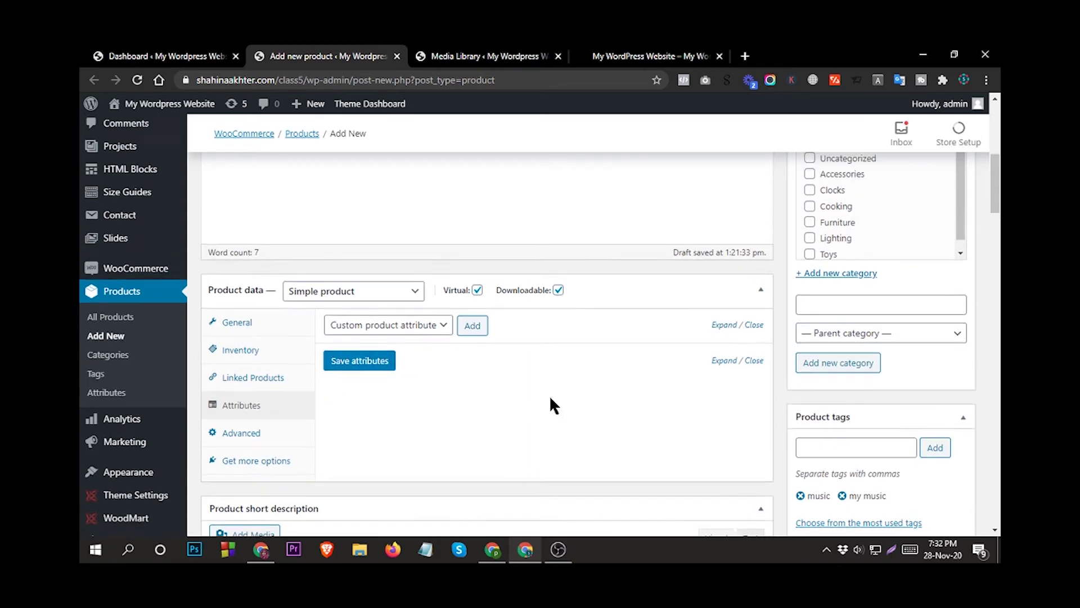
pyautogui.scroll(5, 531, 415)
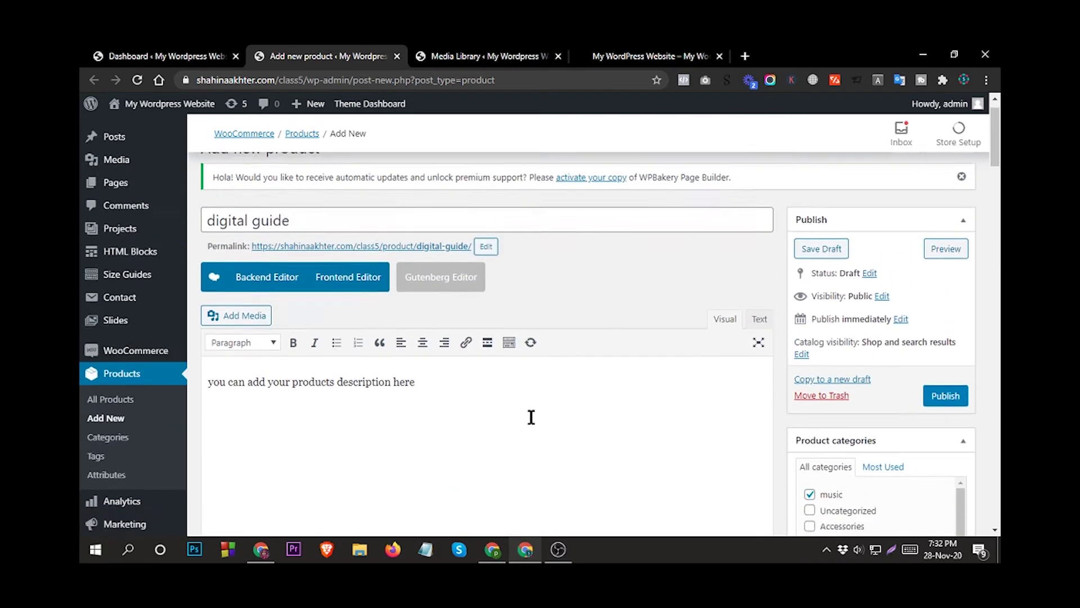
pyautogui.scroll(-5, 531, 415)
pyautogui.scroll(-1, 531, 414)
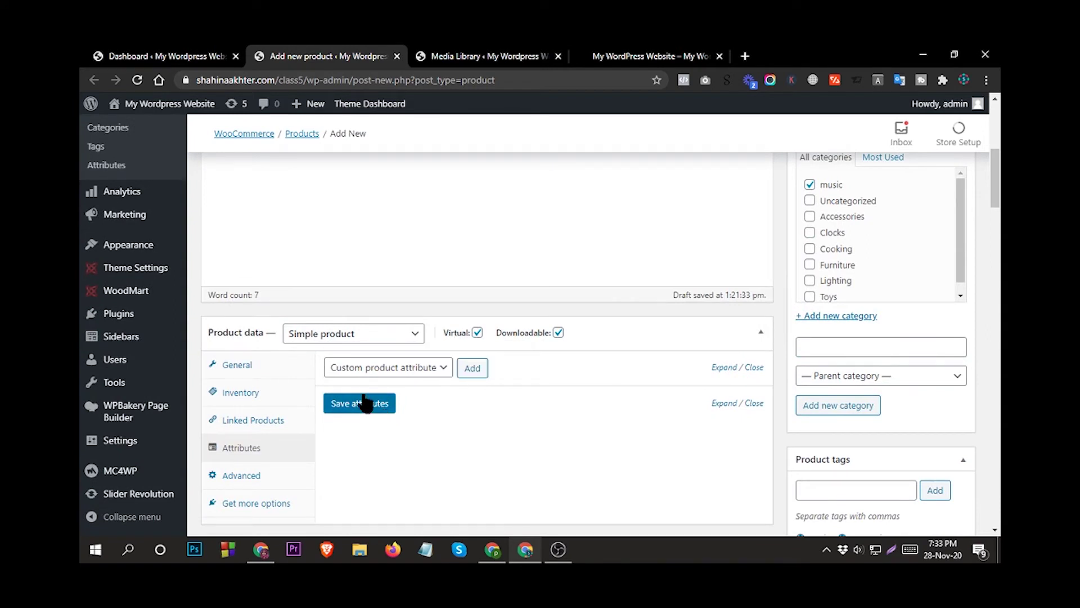
pyautogui.scroll(3, 702, 387)
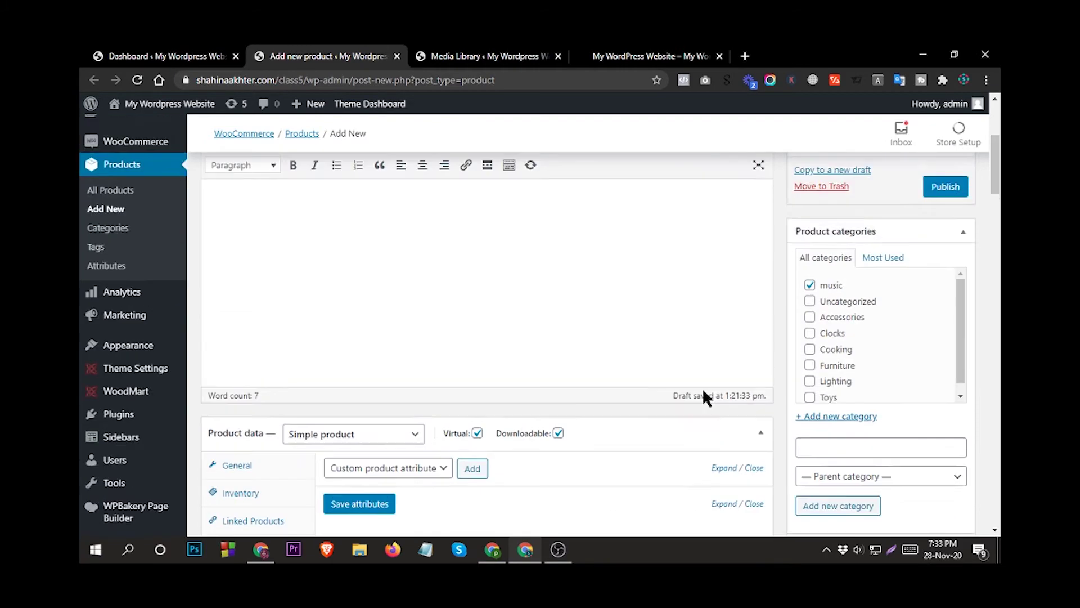
pyautogui.scroll(1, 646, 430)
pyautogui.scroll(-2, 776, 362)
pyautogui.scroll(2, 875, 330)
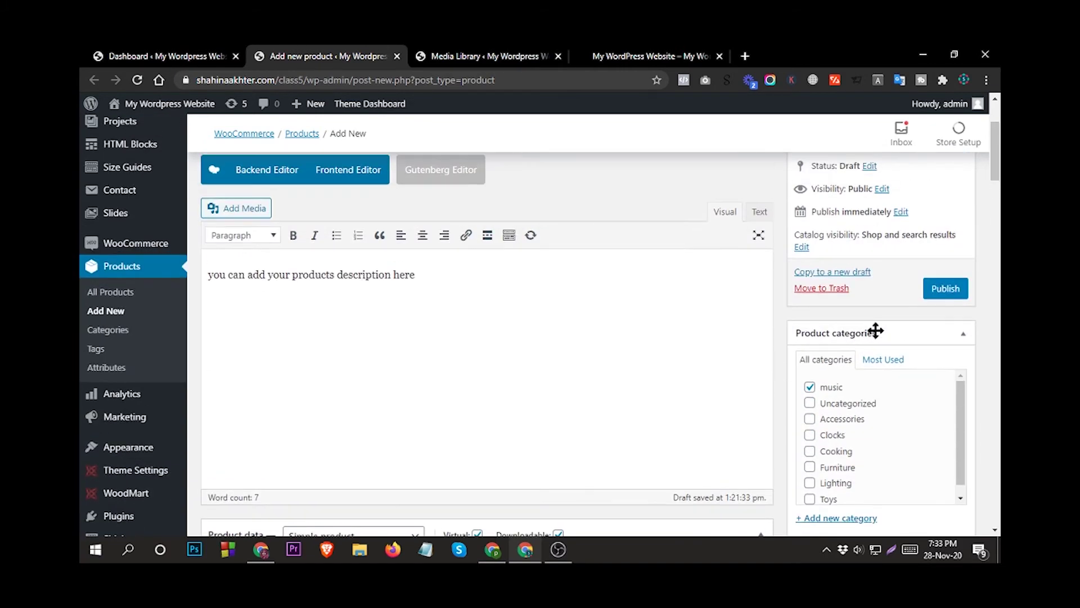
pyautogui.click(950, 288)
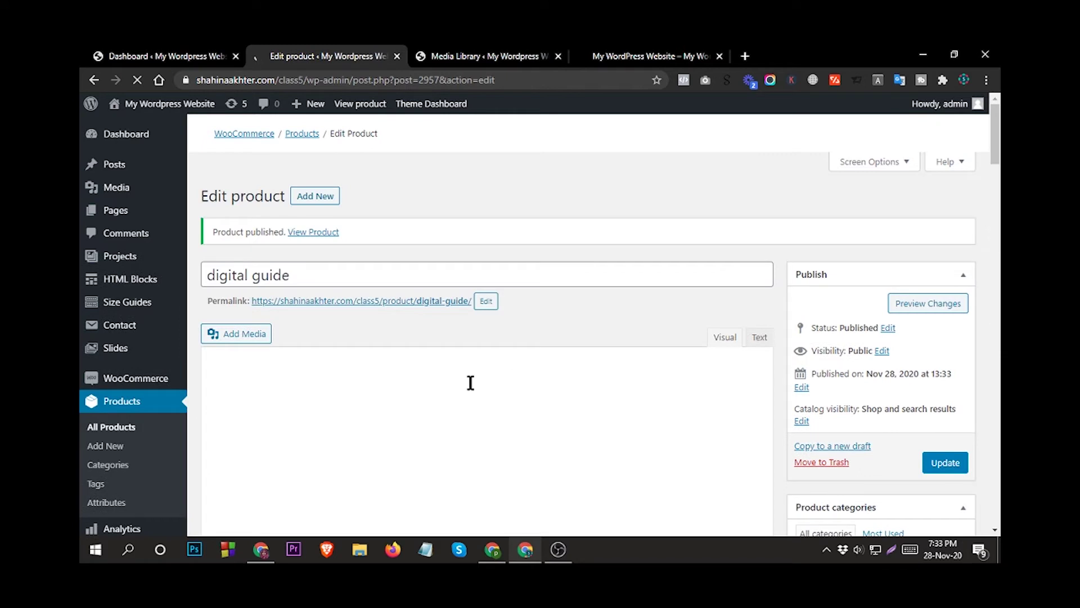
# Open the live product page in a new tab and close the Media Library tab.
pyautogui.rightClick(314, 232)
pyautogui.click(363, 243)
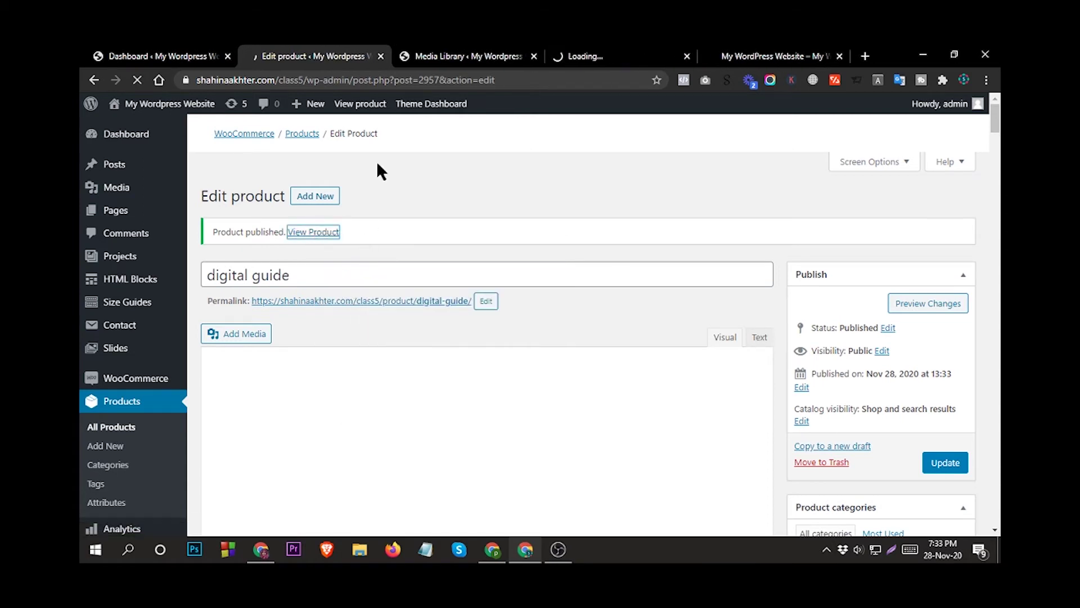
pyautogui.click(612, 54)
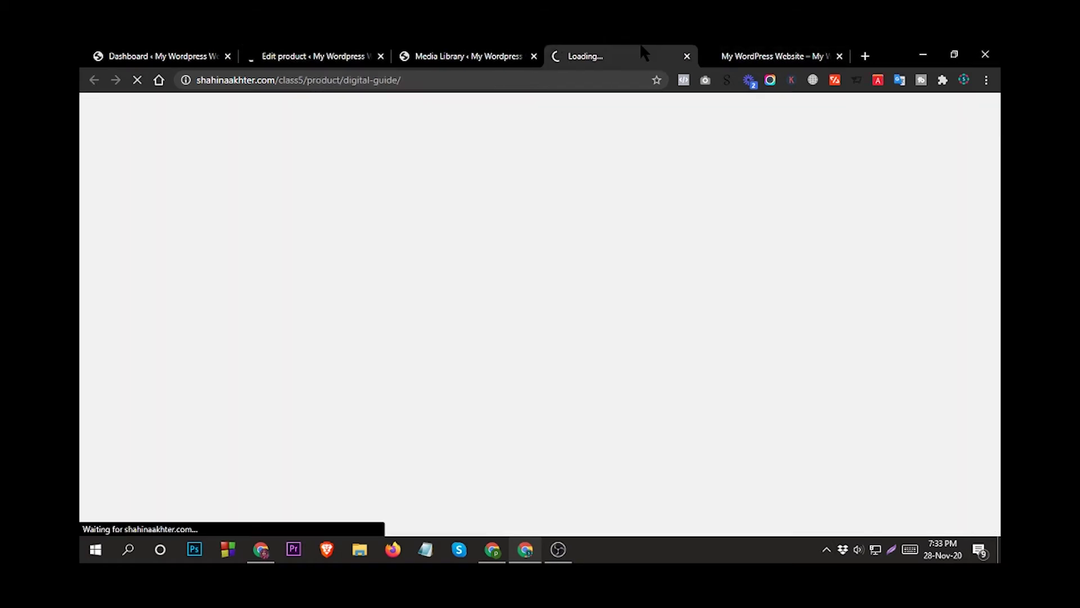
pyautogui.click(535, 56)
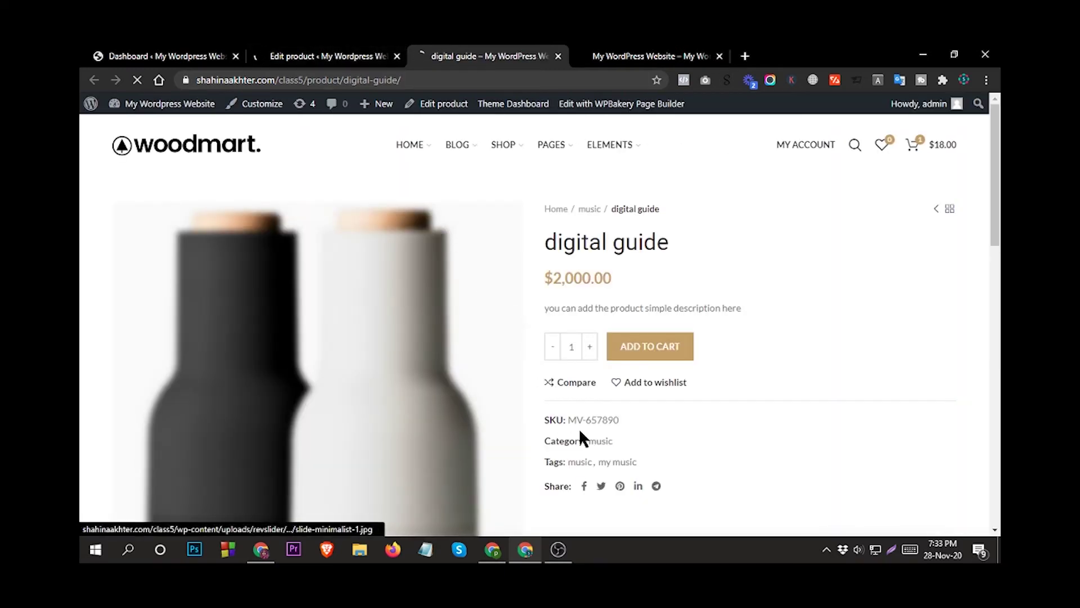
# Check the live page's $2,000.00 price, then return to the product editor.
pyautogui.scroll(-1, 630, 424)
pyautogui.scroll(1, 576, 376)
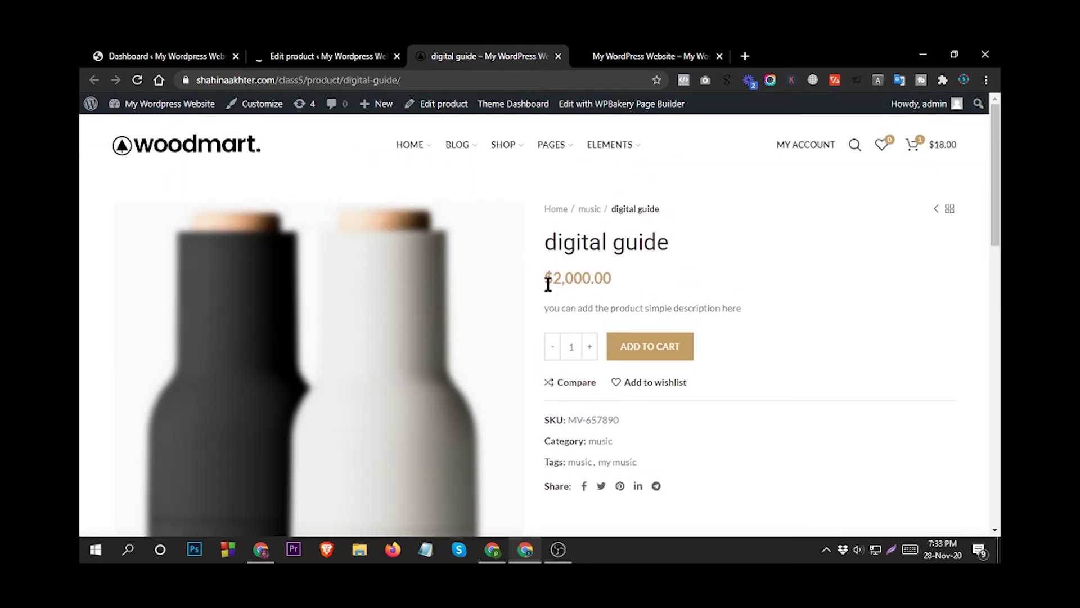
pyautogui.moveTo(554, 277); pyautogui.dragTo(546, 281)
pyautogui.scroll(-1, 622, 363)
pyautogui.scroll(1, 622, 363)
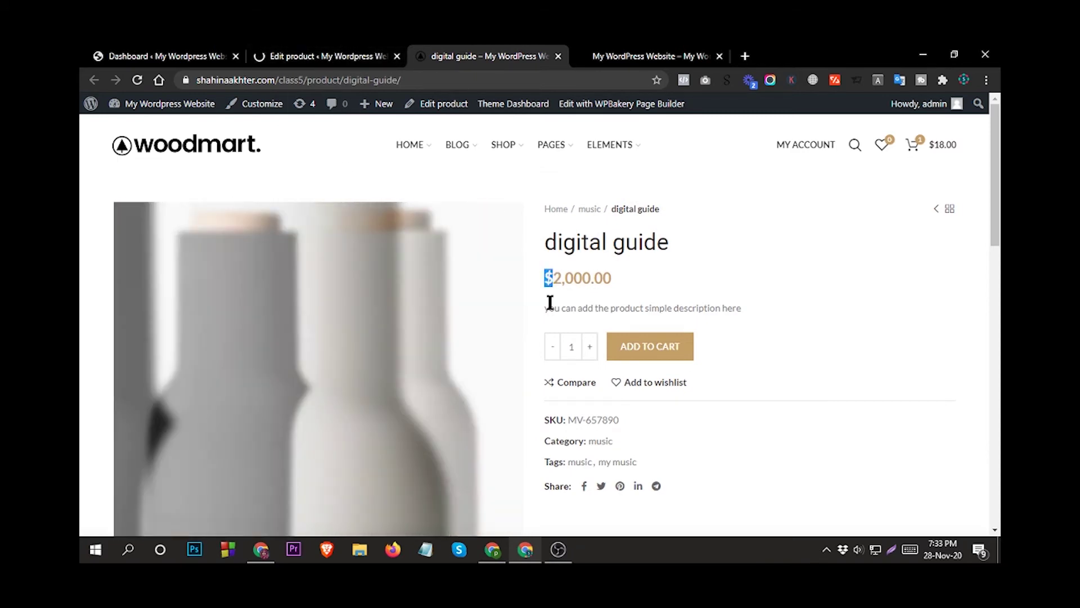
pyautogui.click(326, 55)
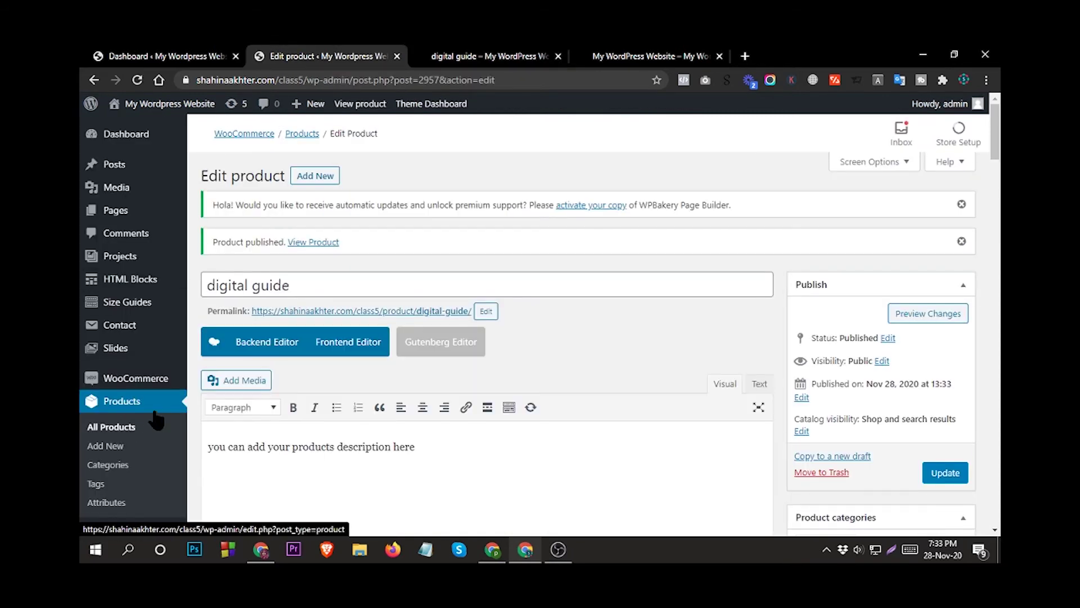
# Open WooCommerce Settings from the sidebar in a new browser tab placed beside the others.
pyautogui.scroll(-2, 154, 415)
pyautogui.scroll(-3, 162, 416)
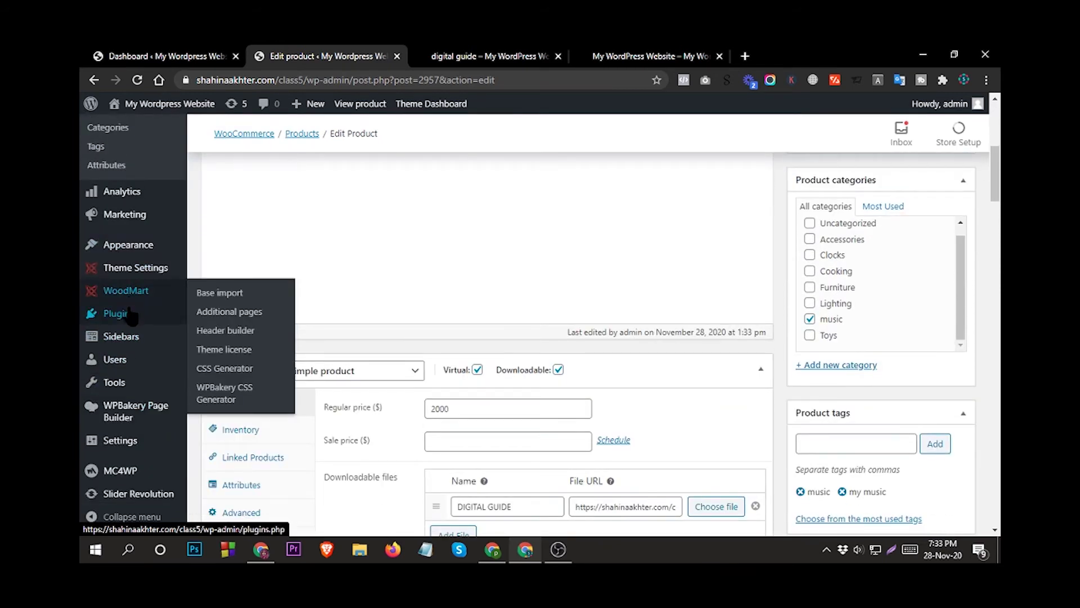
pyautogui.scroll(2, 139, 396)
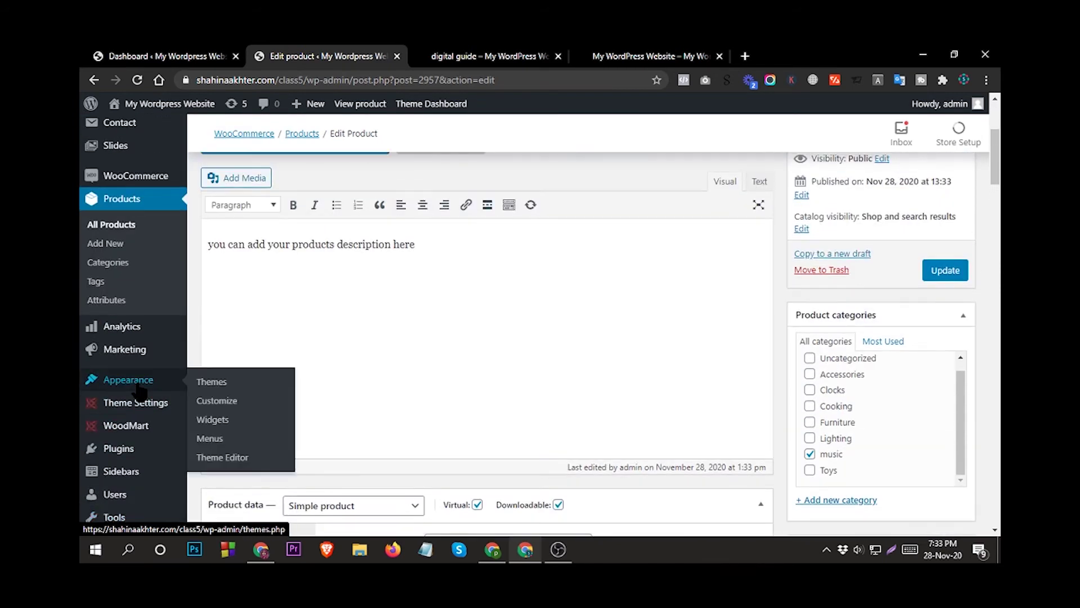
pyautogui.moveTo(147, 177)
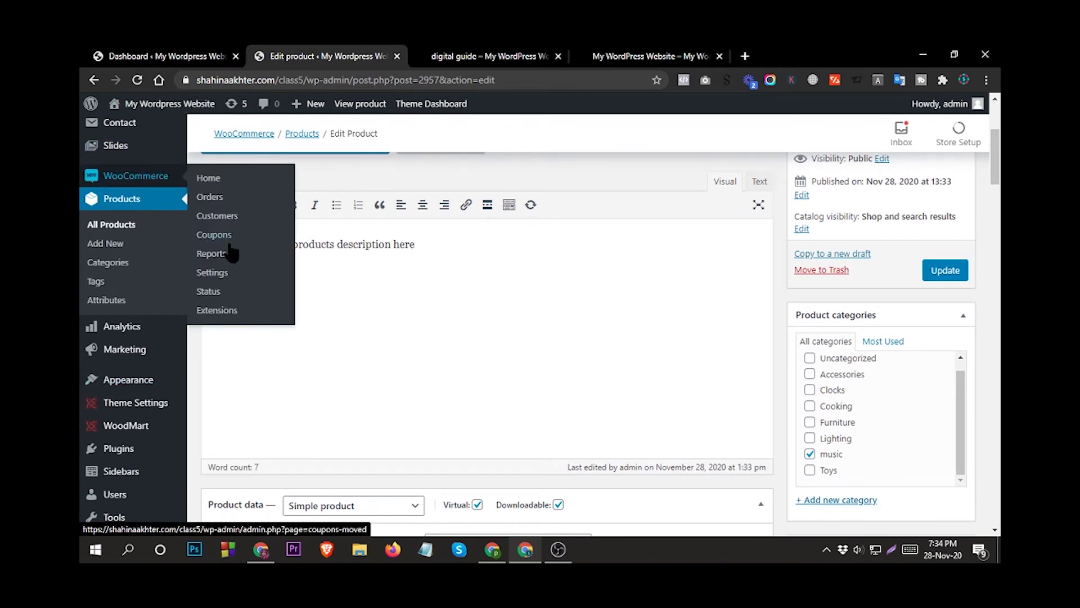
pyautogui.rightClick(215, 275)
pyautogui.click(253, 284)
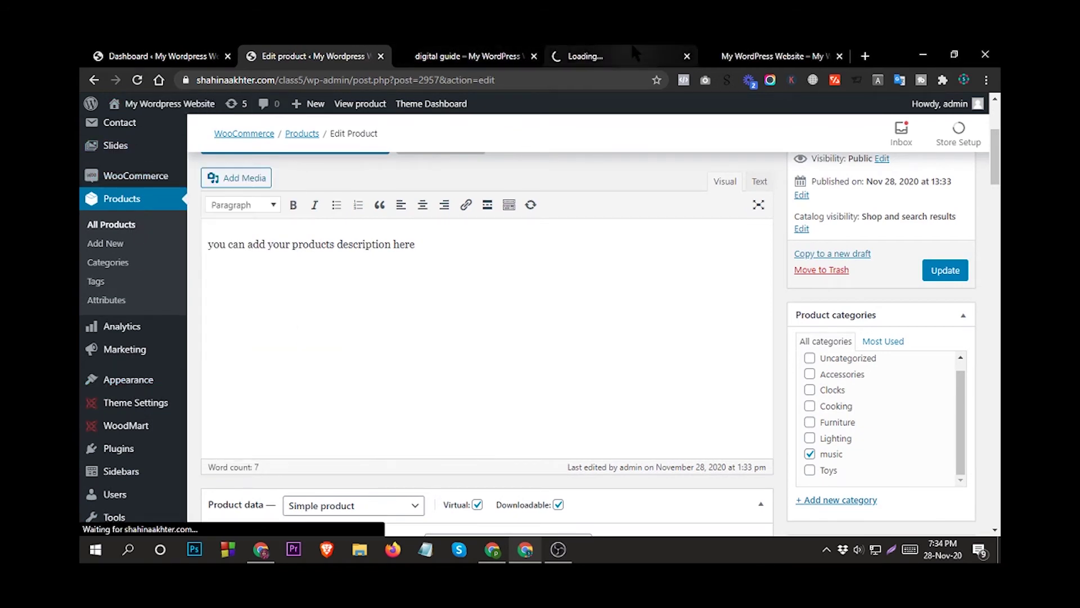
pyautogui.moveTo(647, 56); pyautogui.dragTo(474, 43)
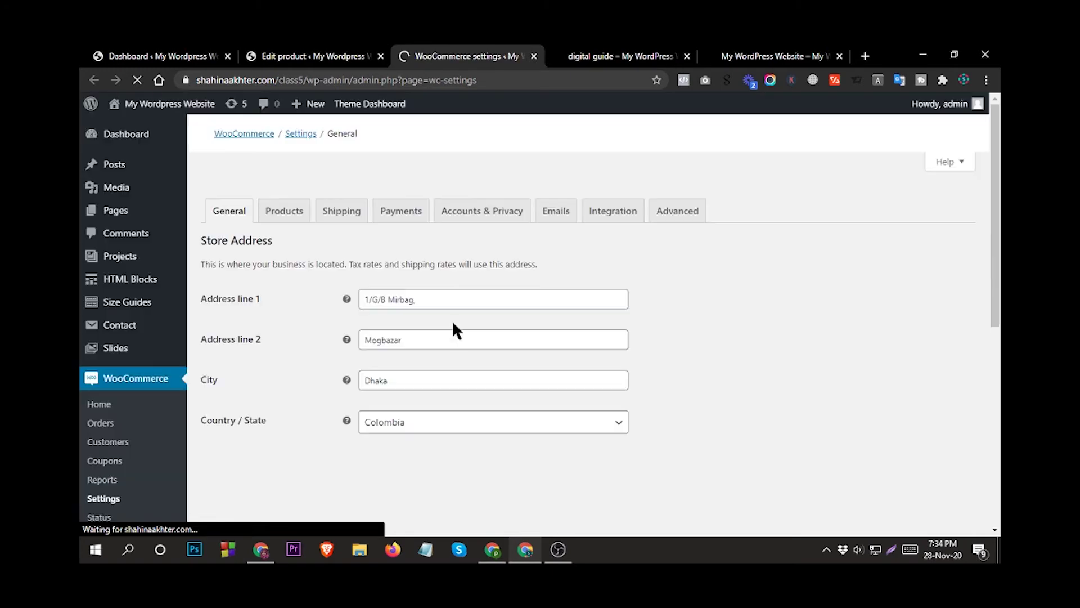
# Switch the store currency to Bangladeshi taka in General settings and save the change.
pyautogui.scroll(-5, 443, 371)
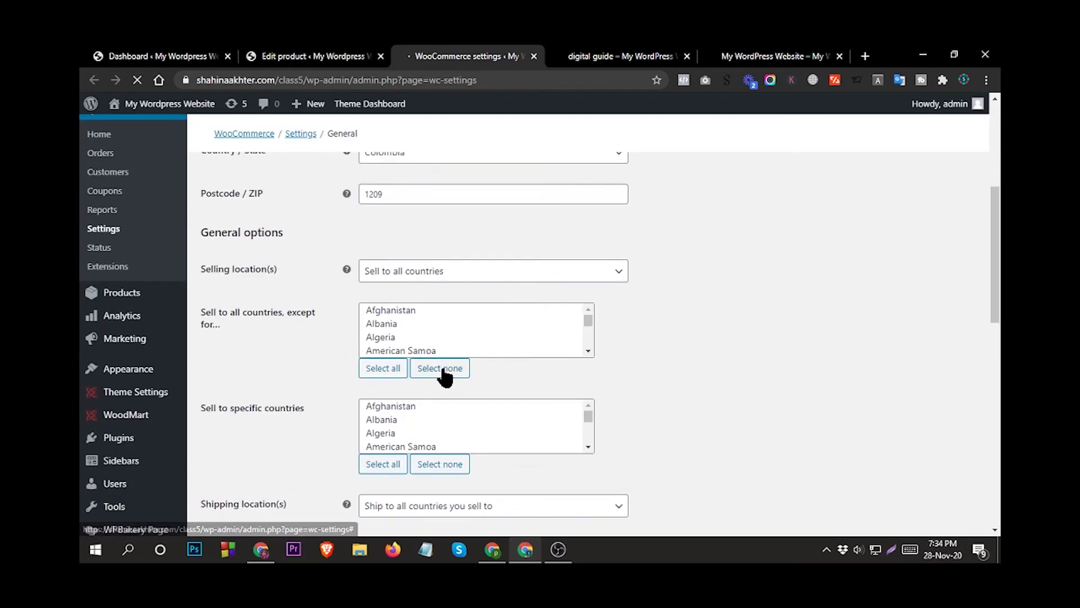
pyautogui.scroll(1, 445, 371)
pyautogui.scroll(1, 443, 374)
pyautogui.scroll(-4, 443, 374)
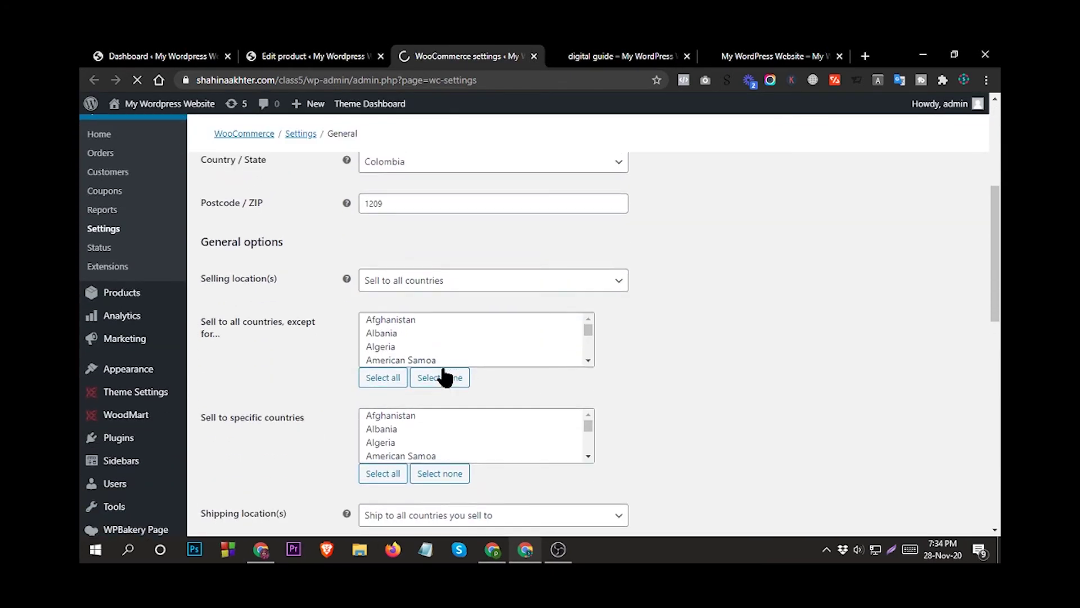
pyautogui.scroll(-3, 443, 374)
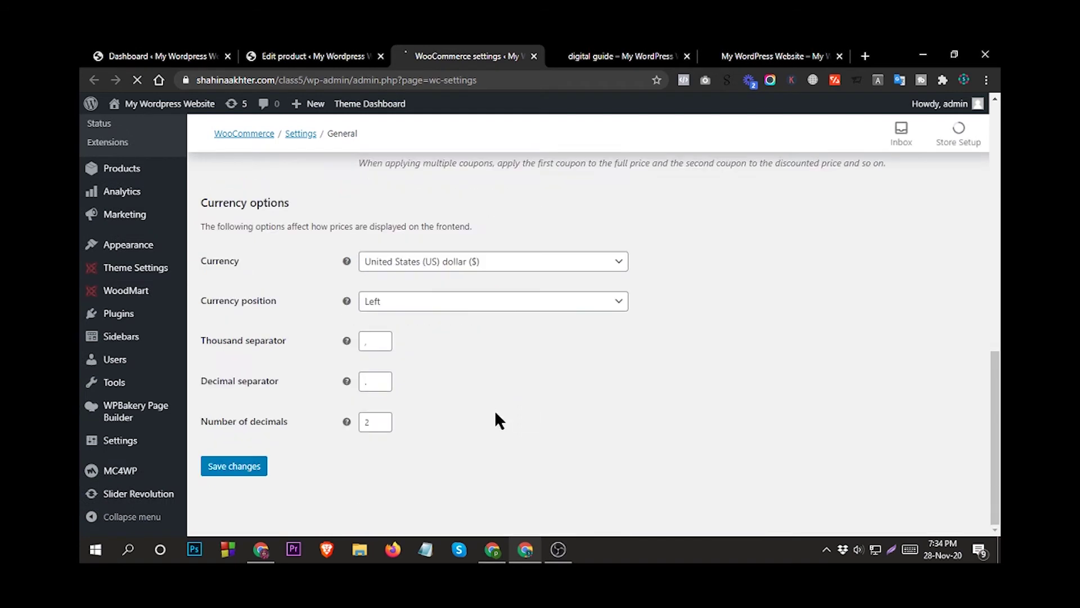
pyautogui.scroll(-4, 489, 394)
pyautogui.click(439, 261)
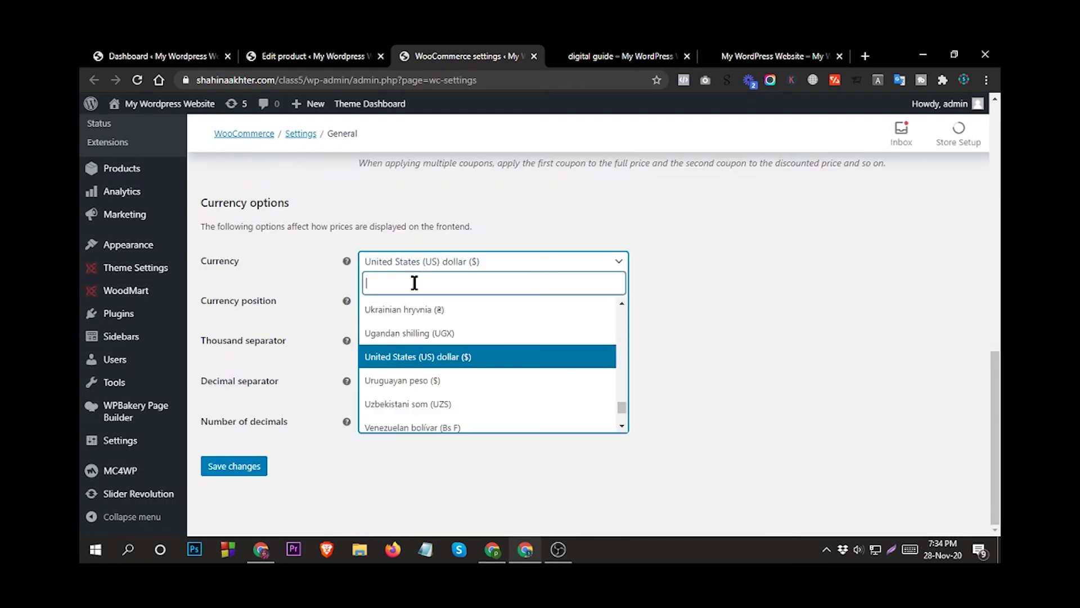
pyautogui.write('BANG')
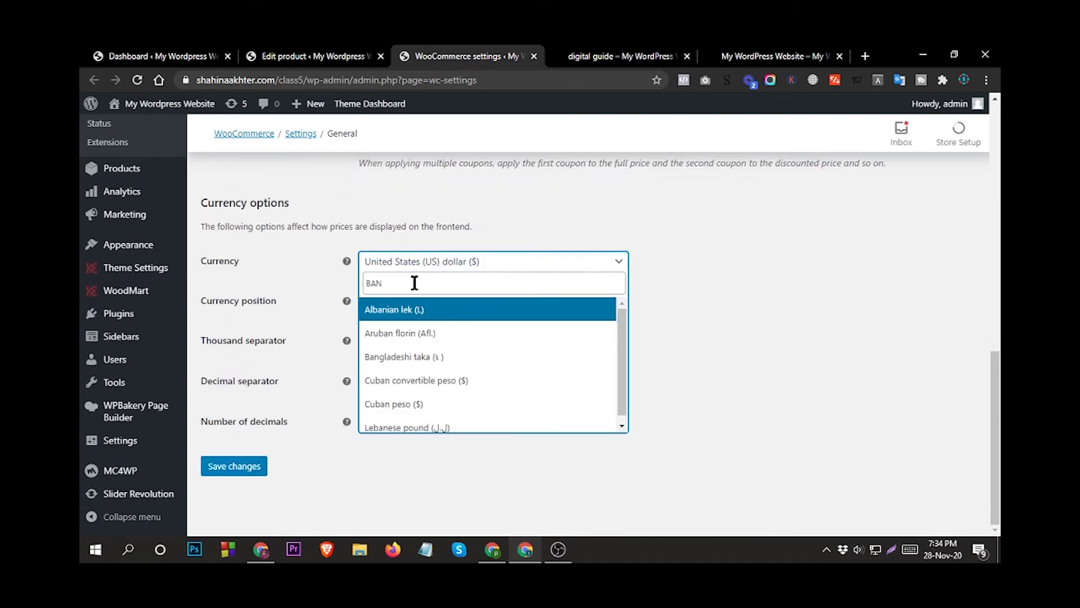
pyautogui.click(422, 309)
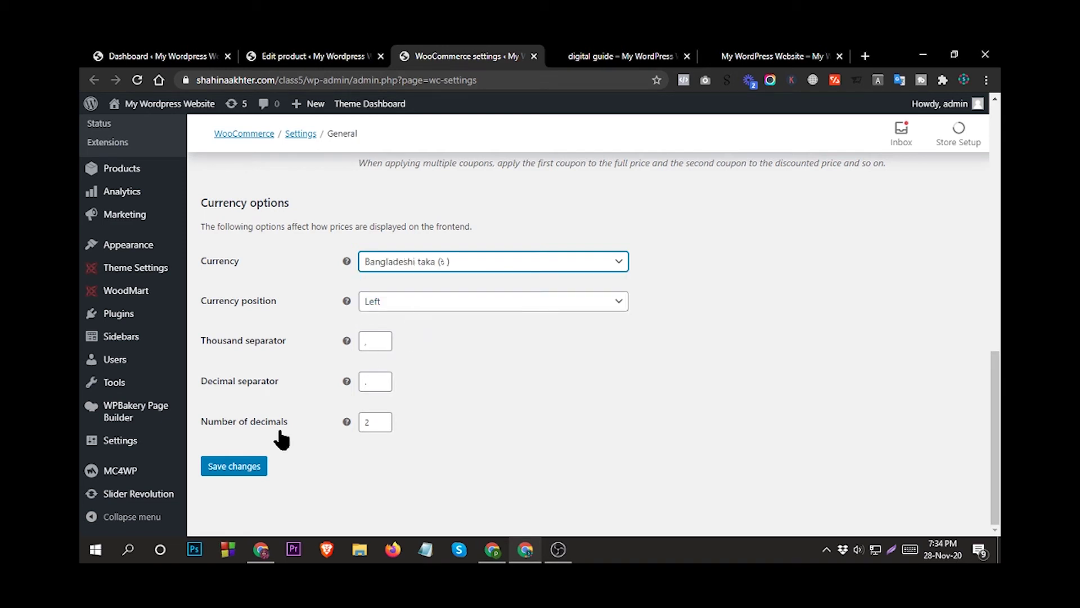
pyautogui.click(238, 470)
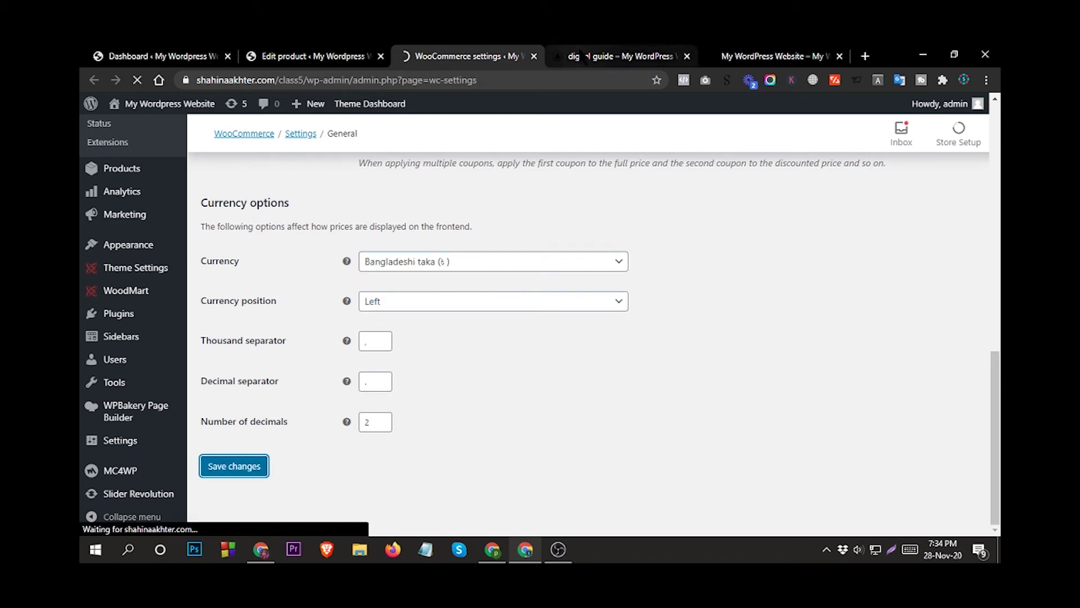
pyautogui.click(582, 57)
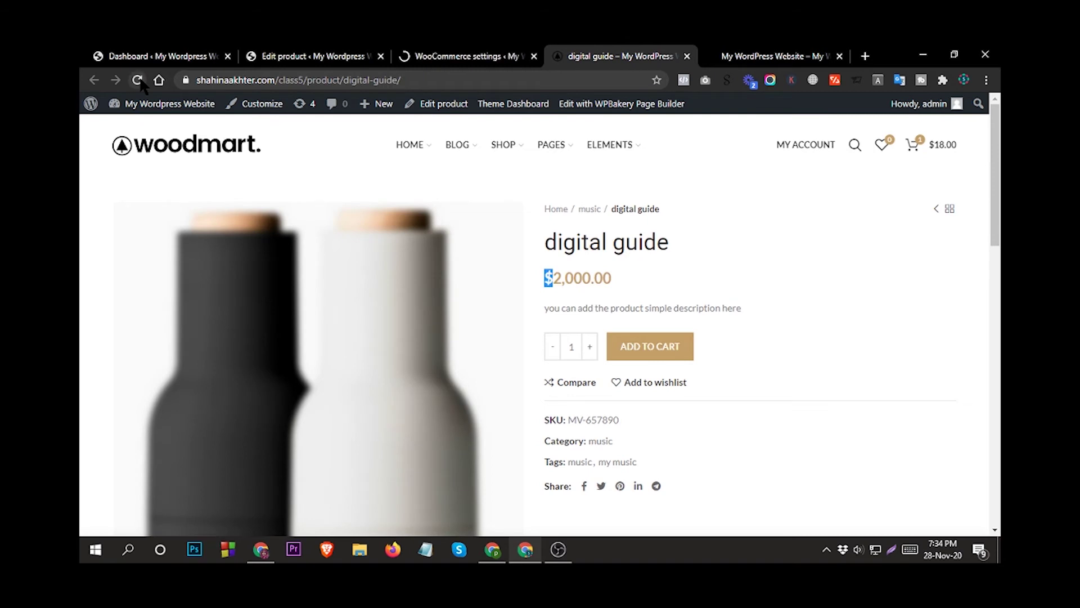
# Reload the digital guide page and check that its price now reads ৳ 2,000.00.
pyautogui.click(136, 80)
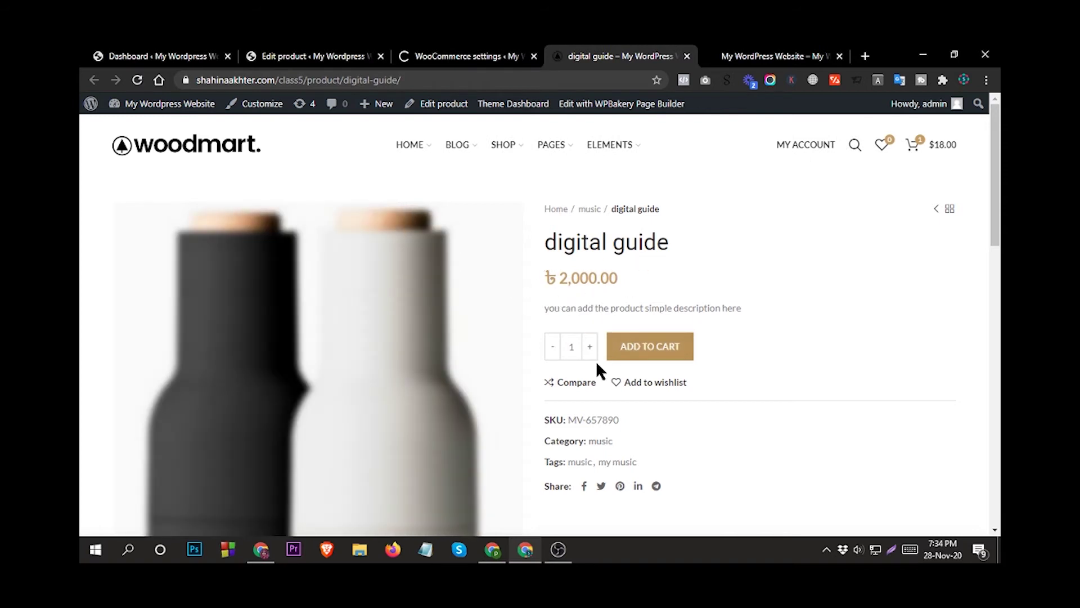
pyautogui.scroll(-2, 625, 323)
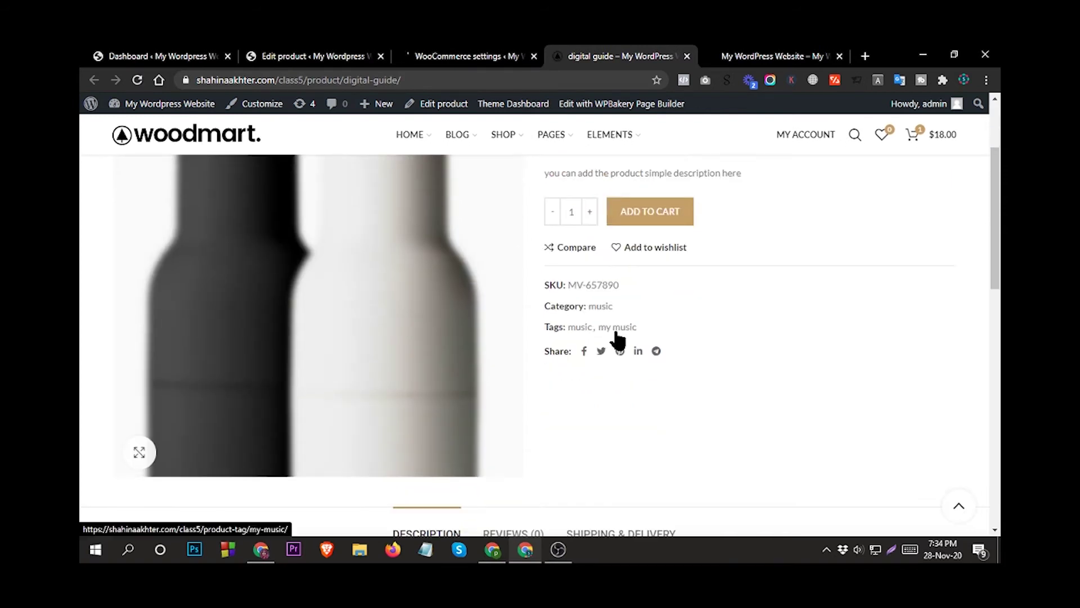
pyautogui.scroll(2, 617, 338)
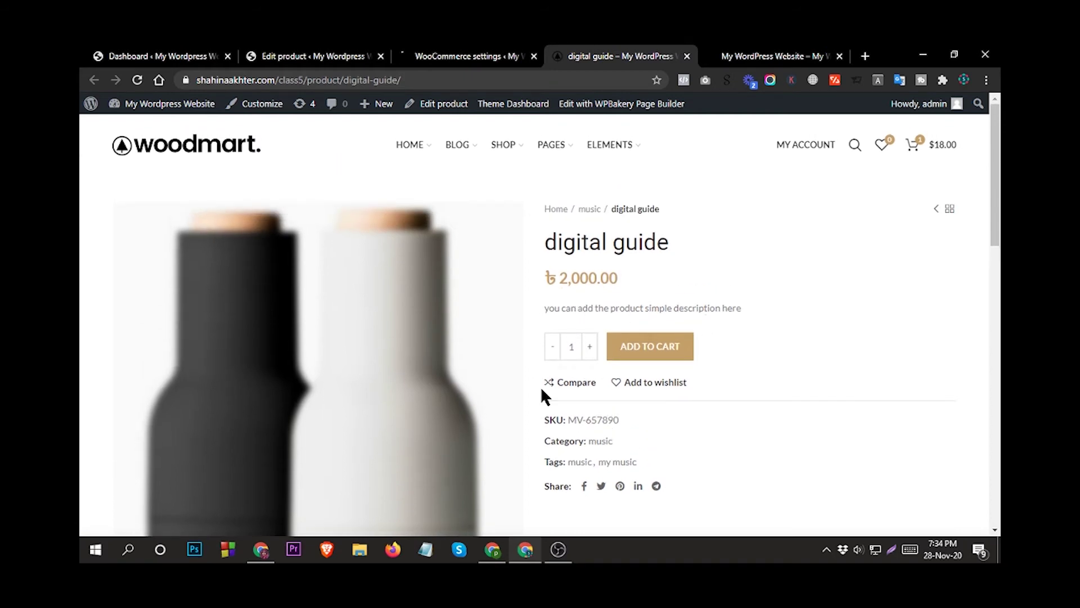
pyautogui.scroll(-5, 542, 386)
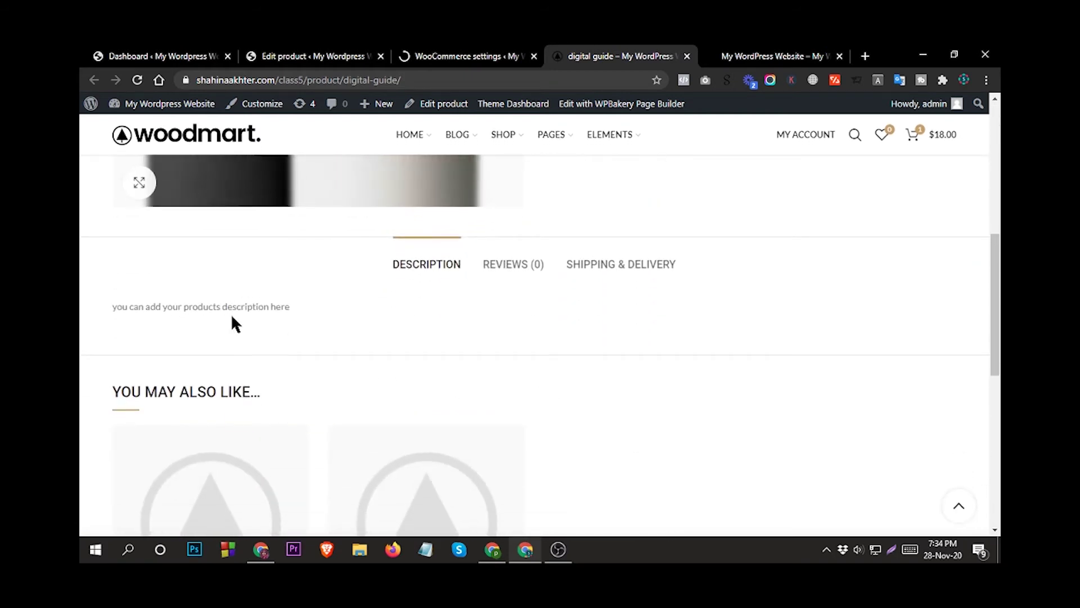
pyautogui.scroll(5, 259, 309)
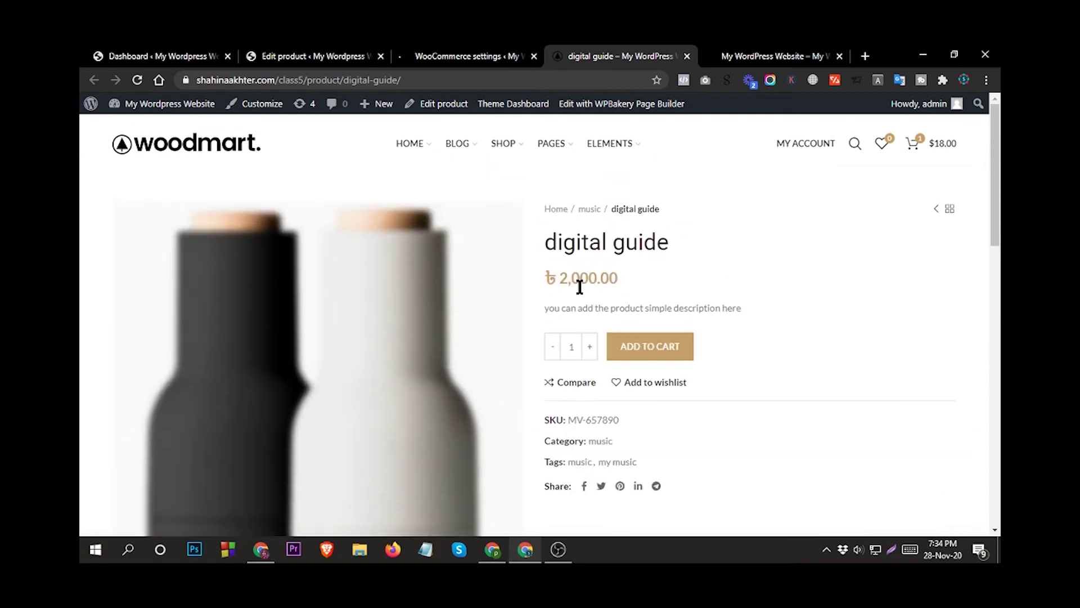
pyautogui.scroll(-5, 521, 367)
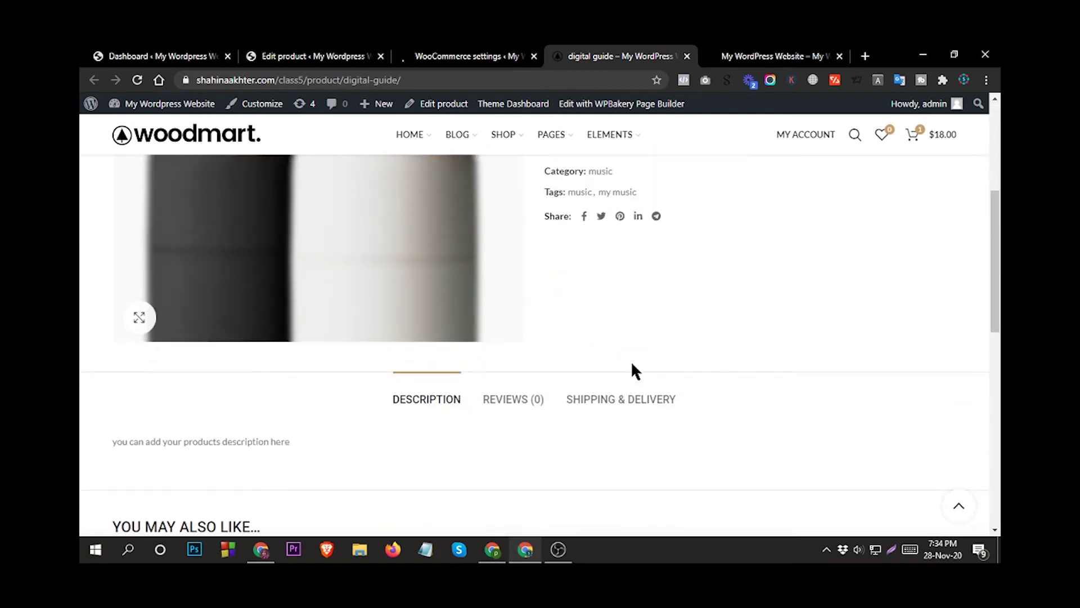
pyautogui.scroll(-3, 634, 371)
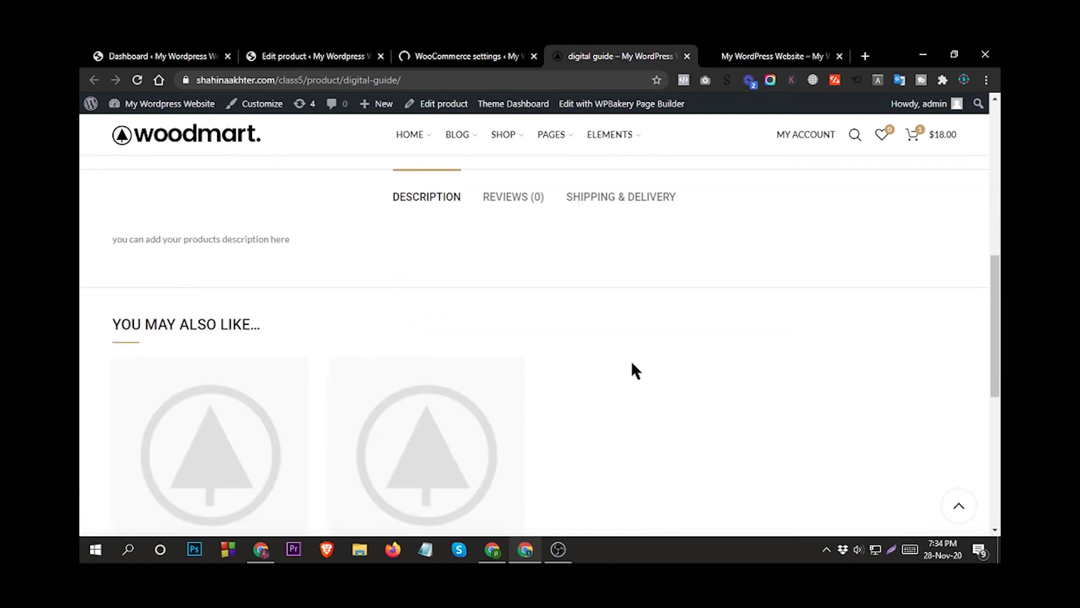
pyautogui.scroll(-1, 634, 371)
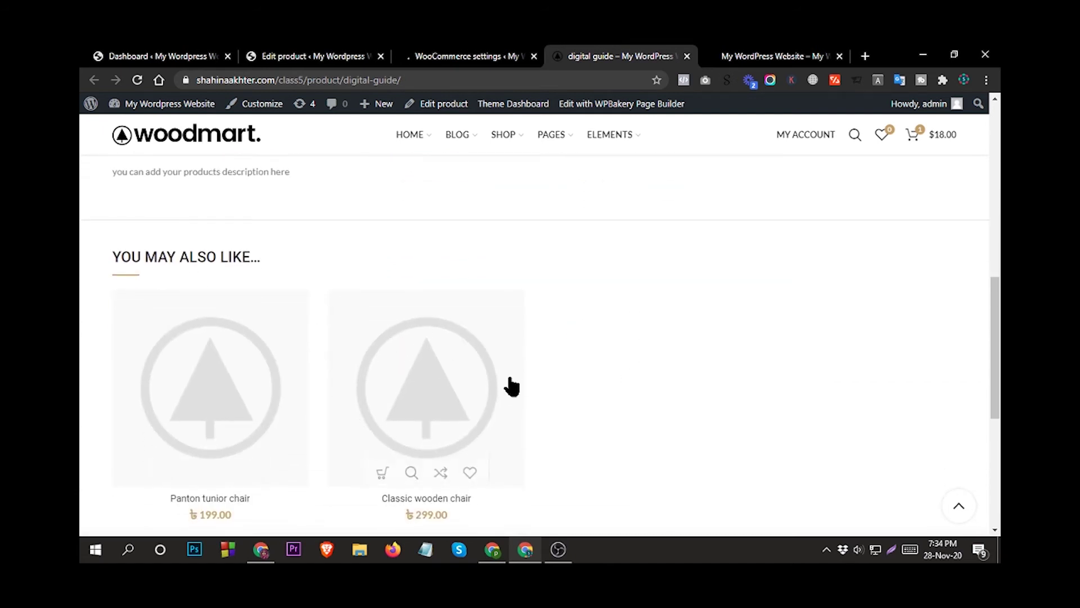
pyautogui.scroll(4, 512, 387)
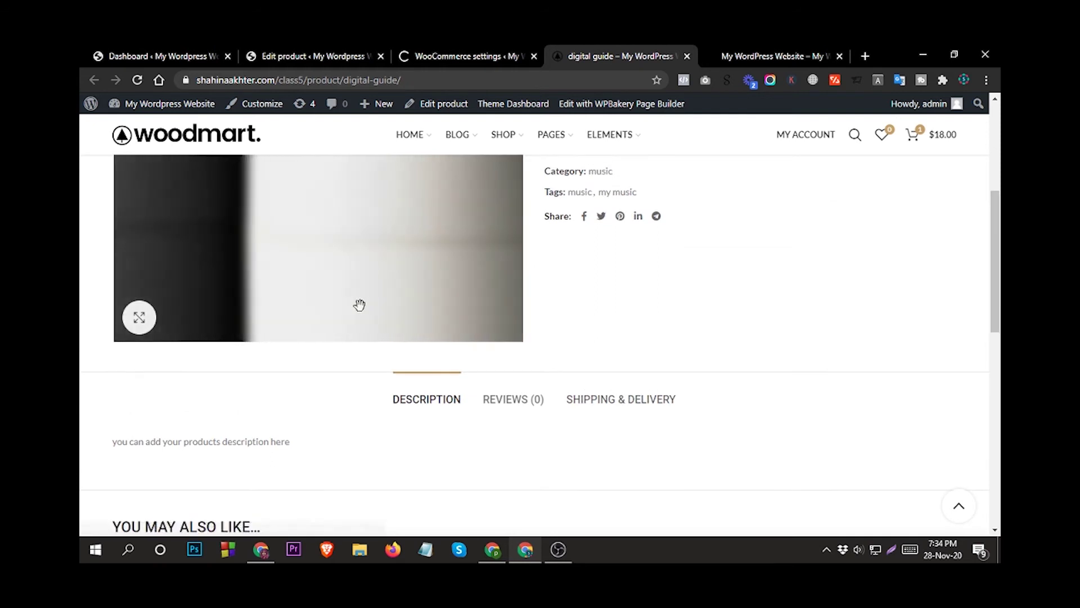
pyautogui.scroll(-2, 315, 337)
pyautogui.scroll(-2, 225, 343)
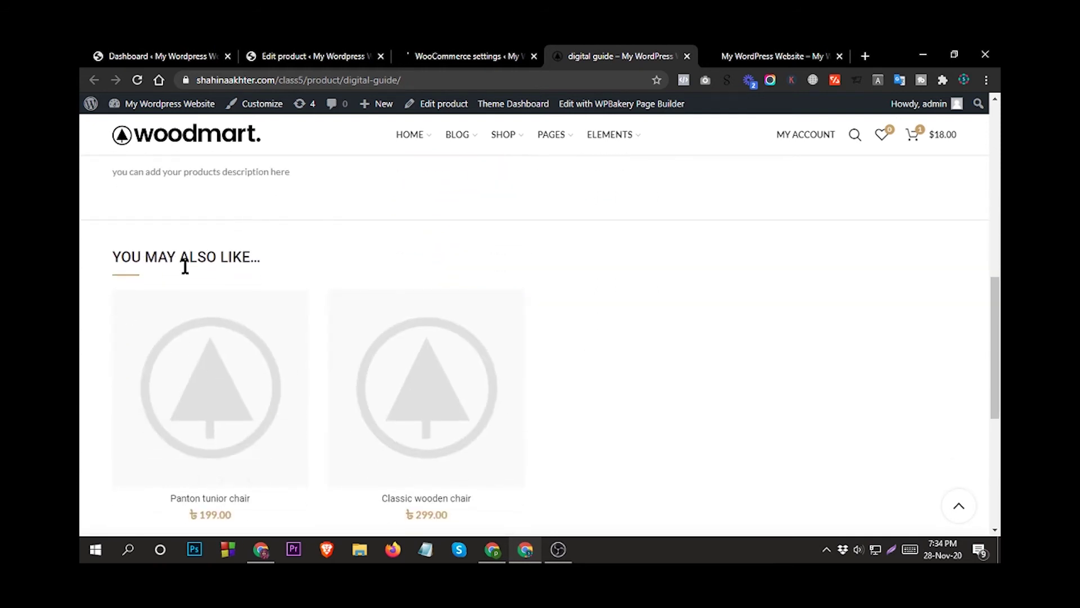
pyautogui.scroll(-1, 332, 380)
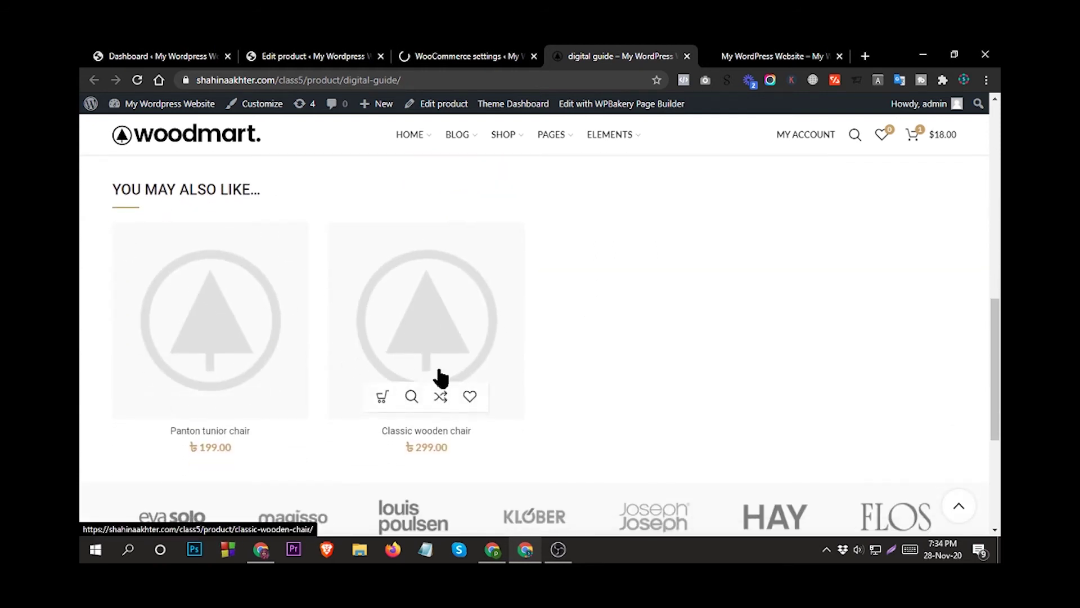
pyautogui.scroll(9, 675, 362)
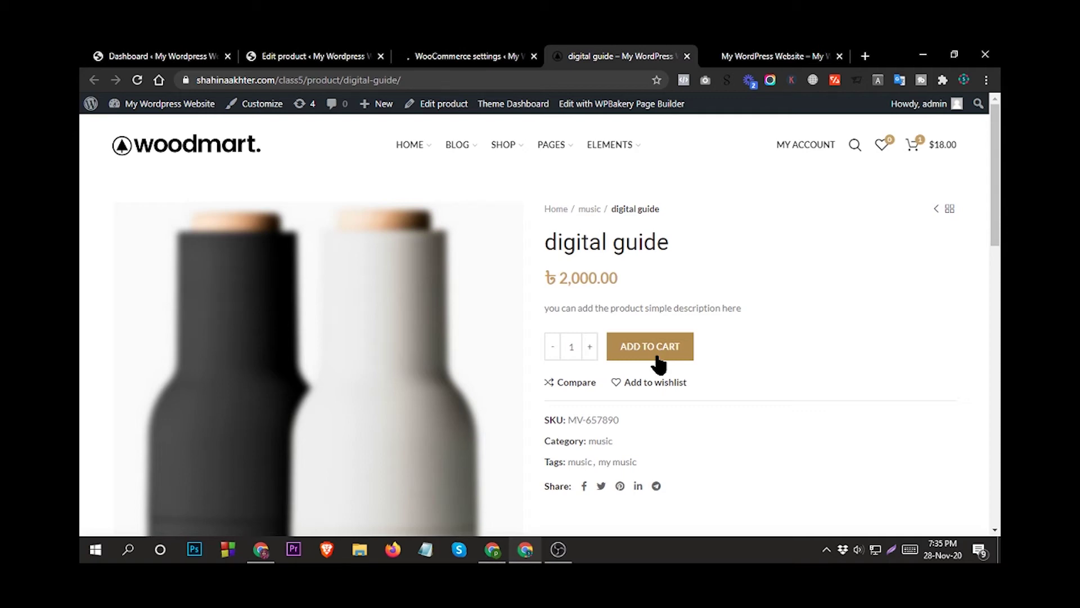
pyautogui.scroll(-5, 652, 363)
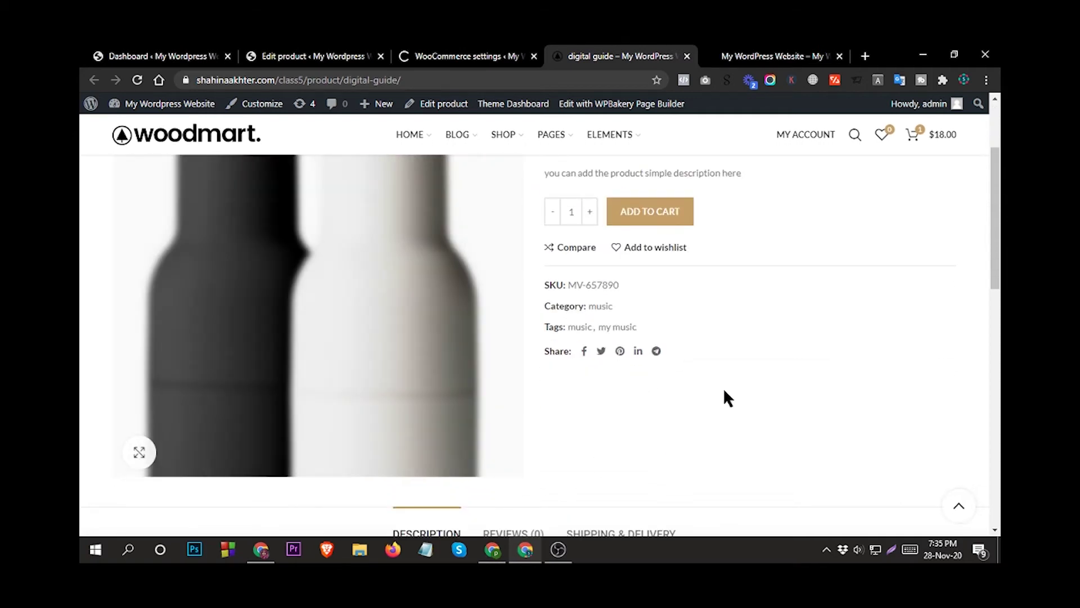
pyautogui.scroll(5, 814, 398)
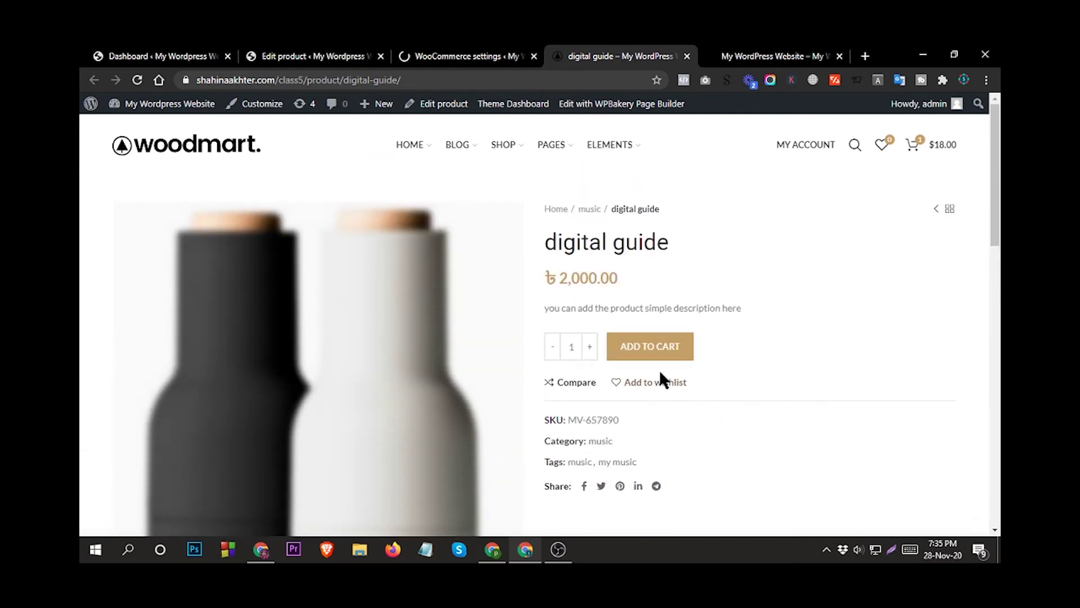
pyautogui.click(405, 81)
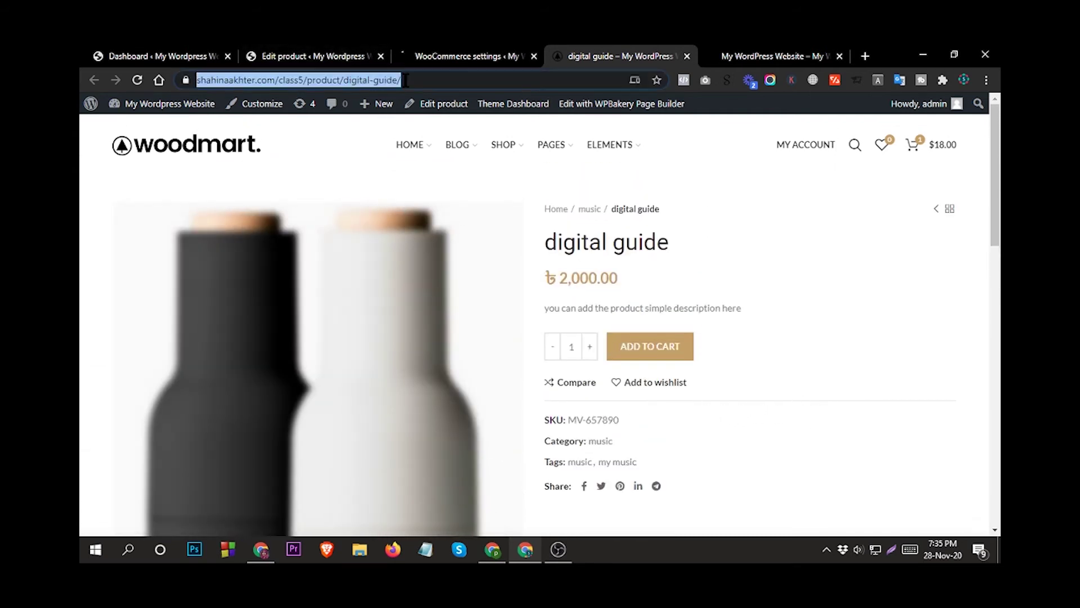
# Copy the digital guide page address and open it in the other browser window.
pyautogui.rightClick(445, 80)
pyautogui.click(480, 175)
pyautogui.click(492, 552)
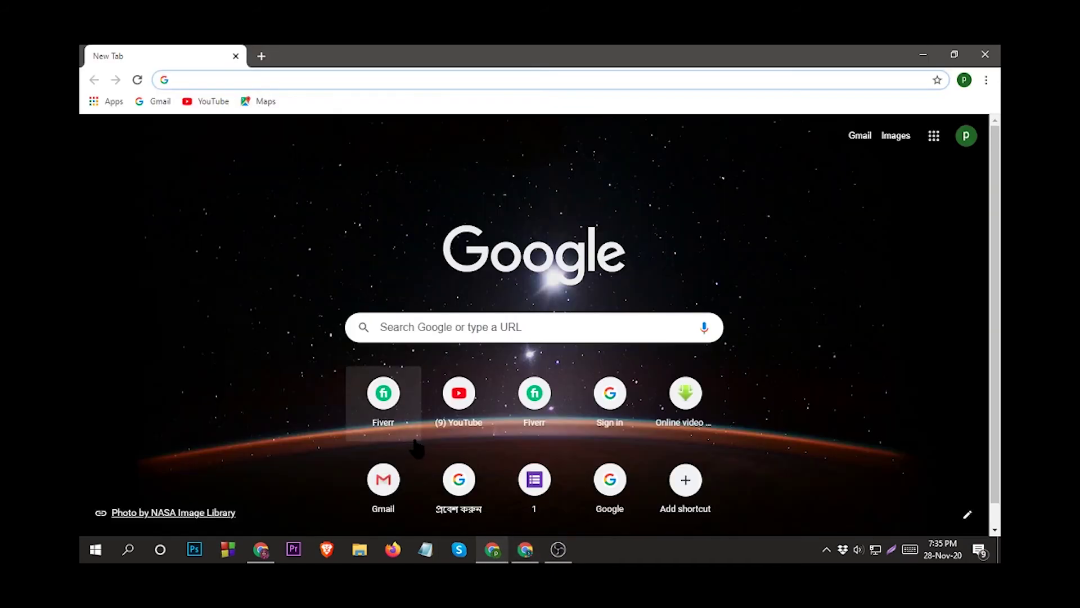
pyautogui.click(493, 550)
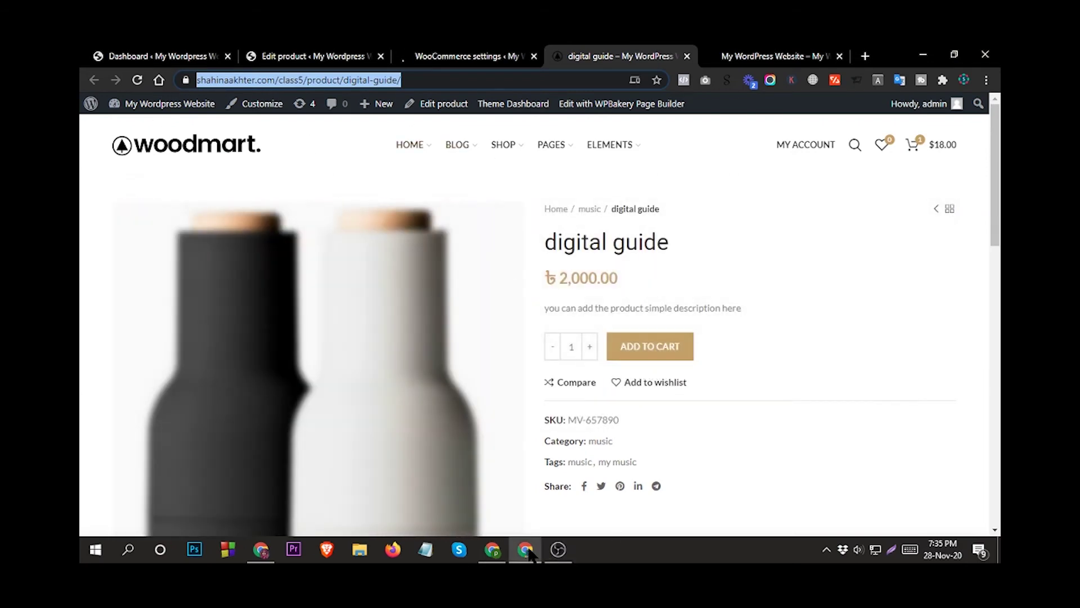
pyautogui.click(493, 552)
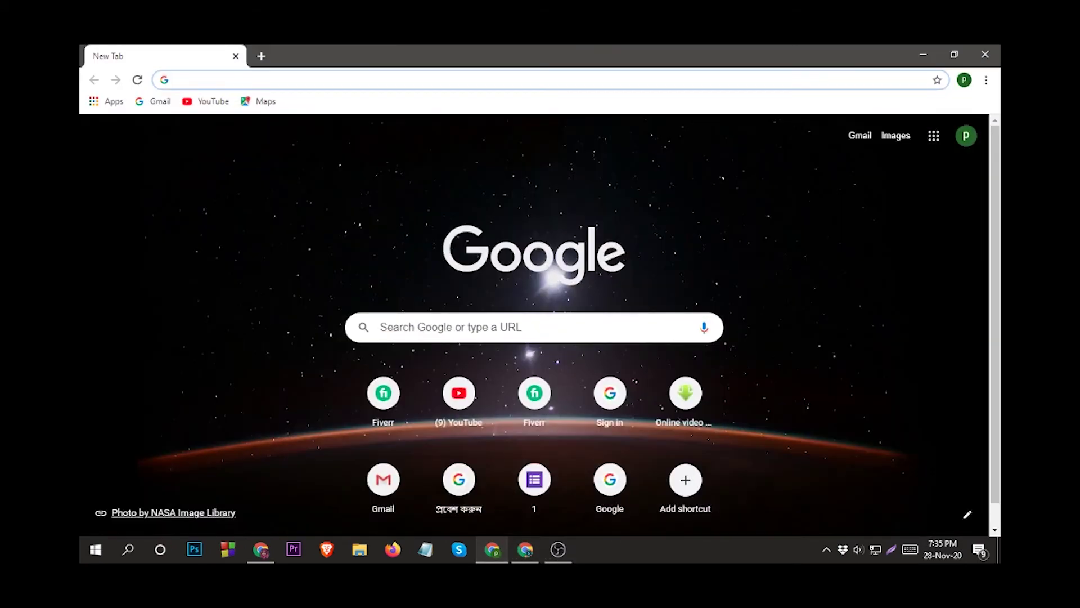
pyautogui.rightClick(266, 78)
pyautogui.click(353, 184)
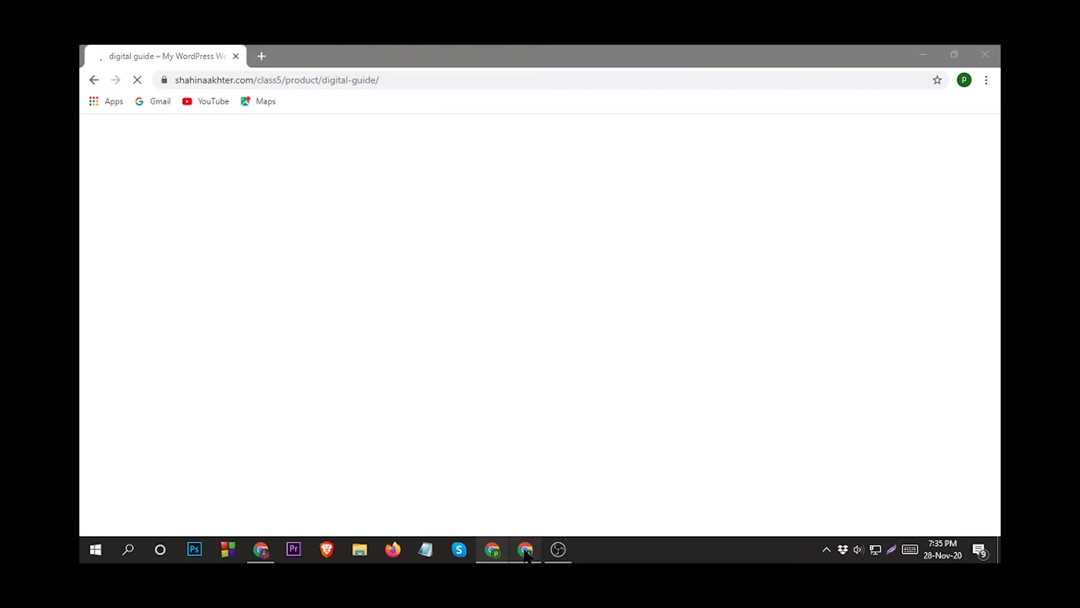
# Check the product page in the logged-out window, then return to the admin's window.
pyautogui.click(525, 549)
pyautogui.scroll(-2, 688, 448)
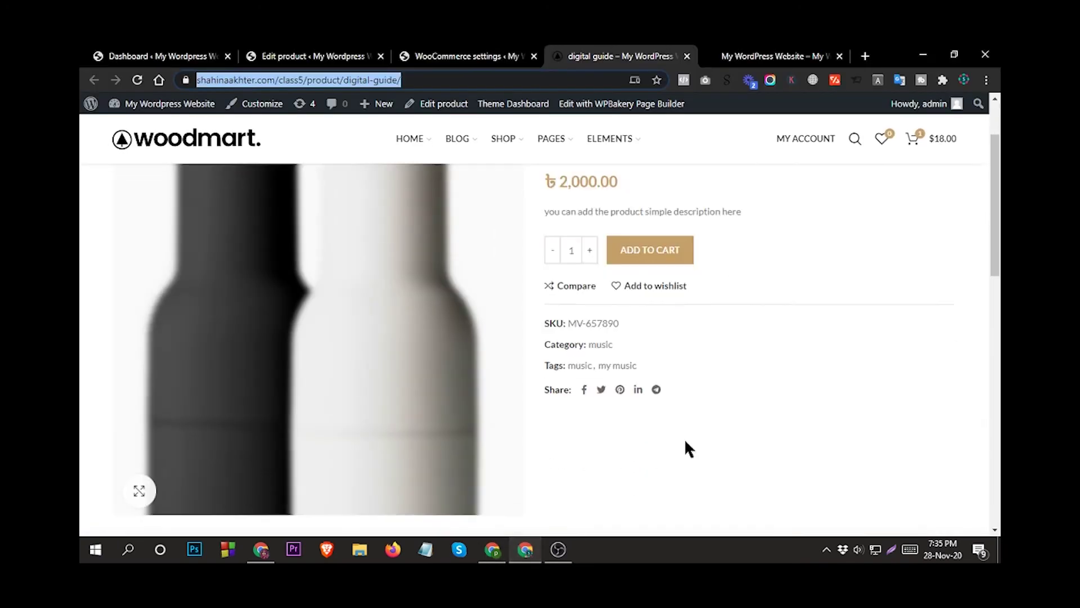
pyautogui.scroll(-3, 653, 405)
pyautogui.scroll(5, 656, 405)
pyautogui.click(525, 549)
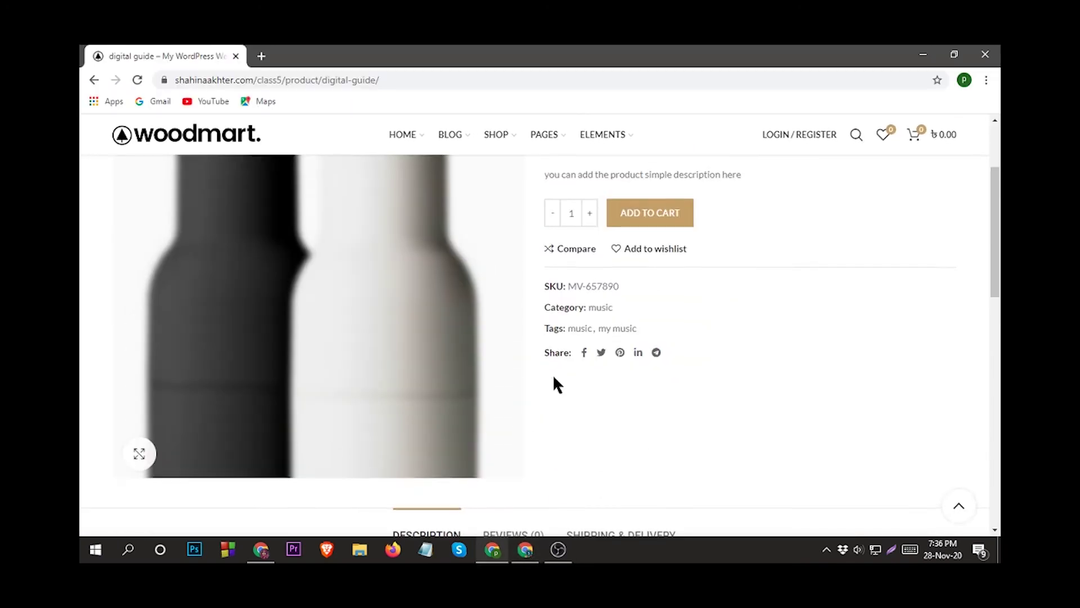
pyautogui.scroll(2, 555, 378)
pyautogui.scroll(-3, 619, 427)
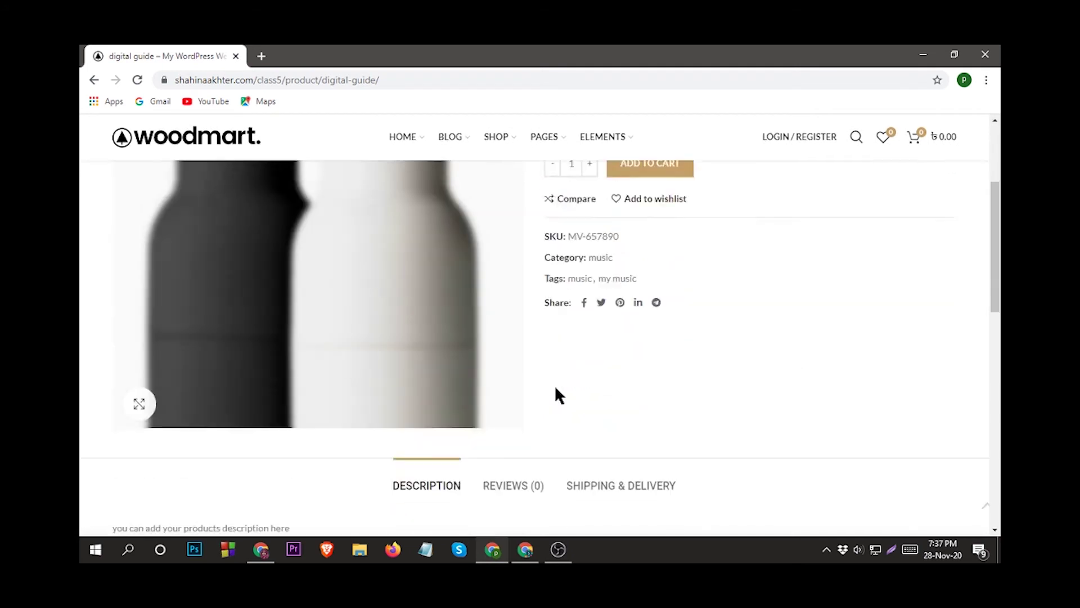
pyautogui.scroll(-3, 580, 374)
pyautogui.scroll(-3, 705, 370)
pyautogui.scroll(3, 704, 370)
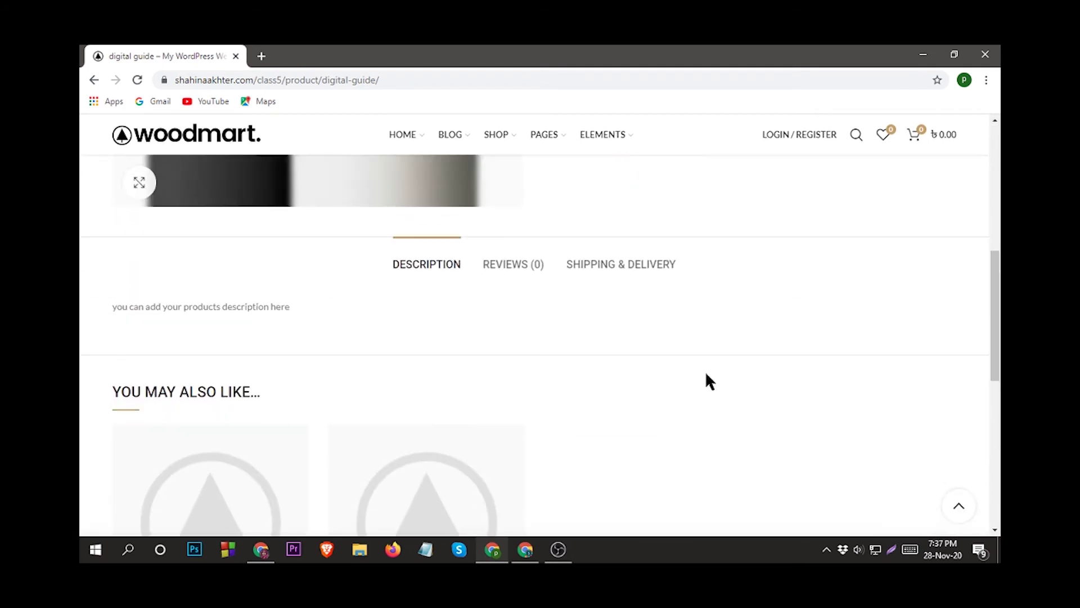
pyautogui.scroll(6, 706, 375)
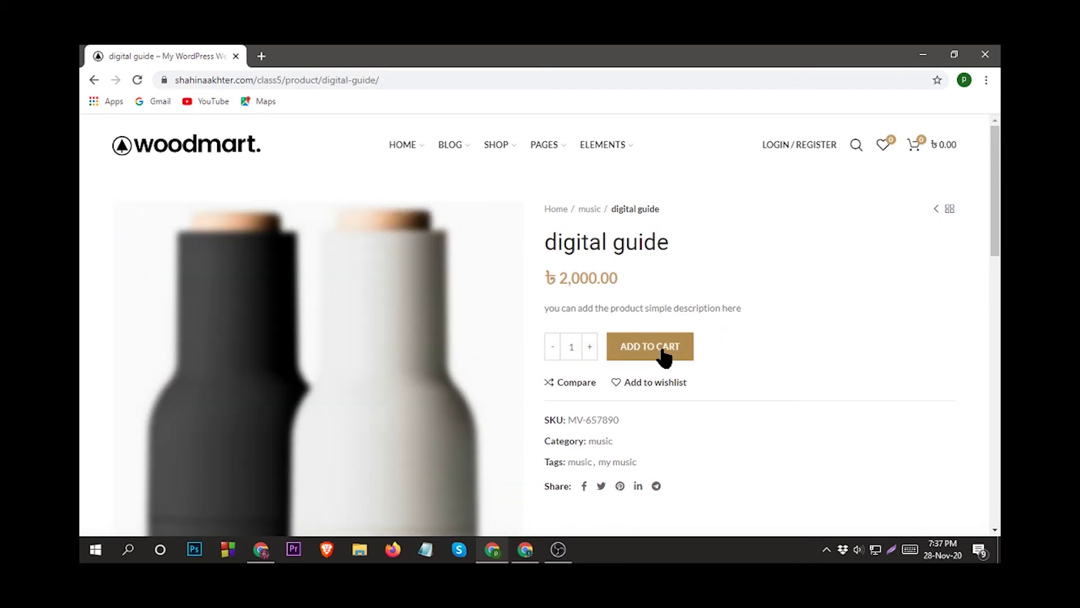
pyautogui.click(529, 551)
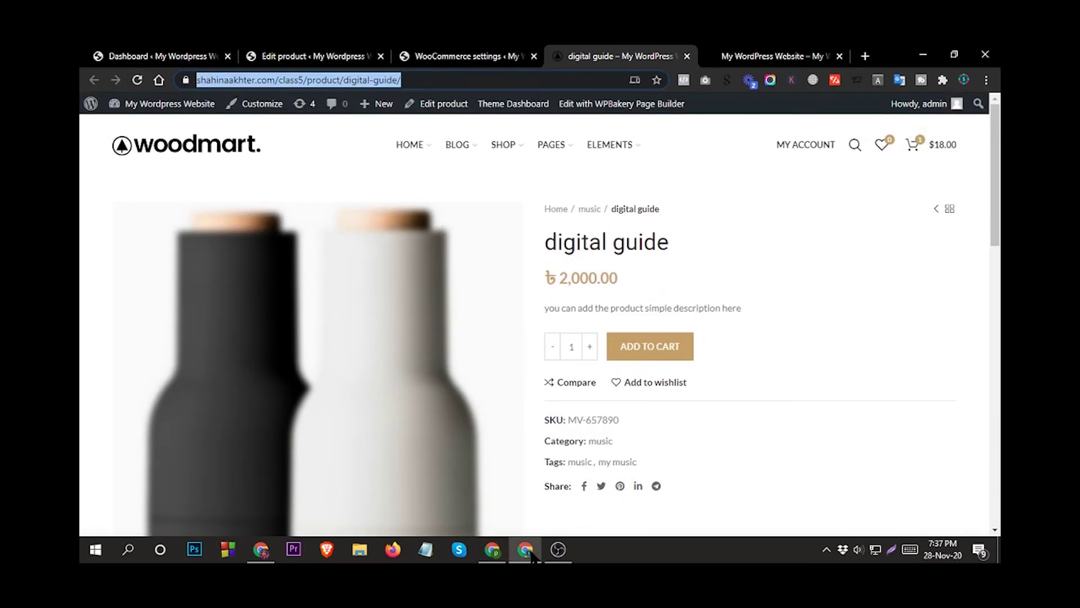
# From the admin dashboard, go to WooCommerce Settings and show the Accounts & Privacy tab.
pyautogui.click(314, 56)
pyautogui.click(160, 55)
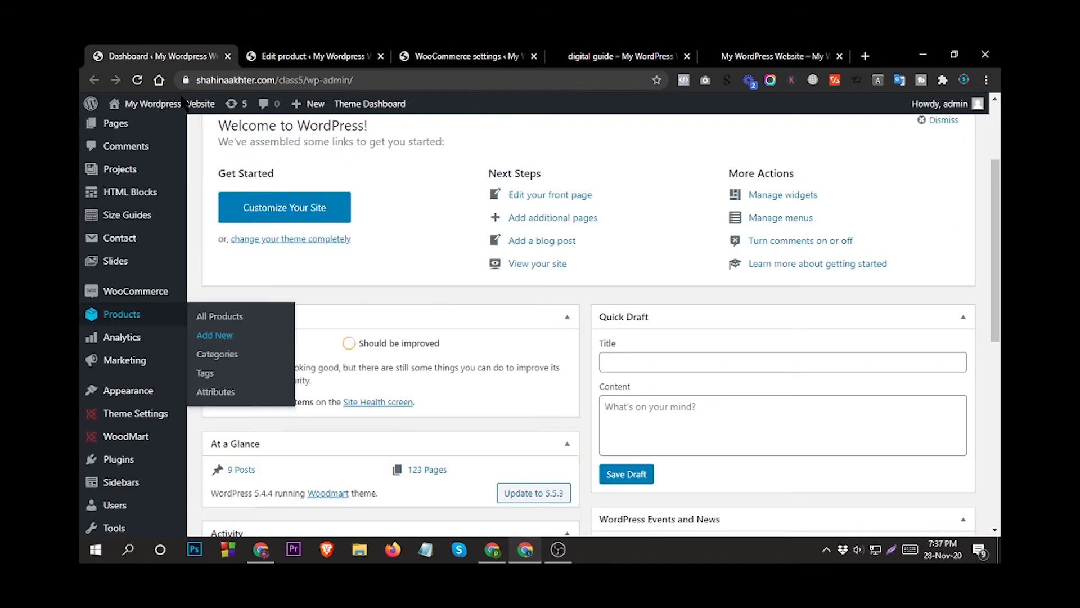
pyautogui.moveTo(135, 293)
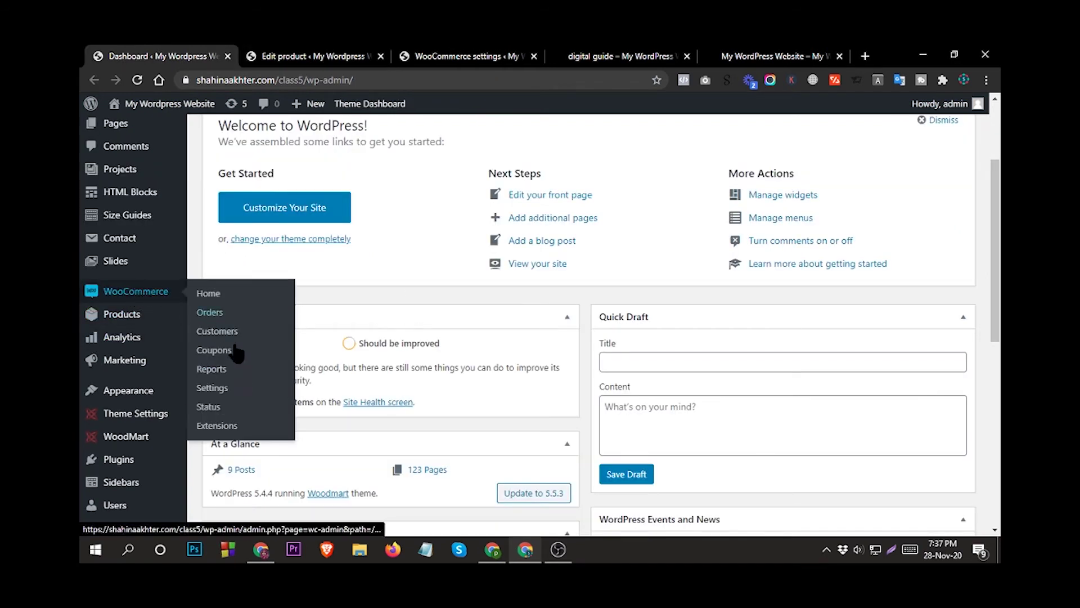
pyautogui.click(220, 393)
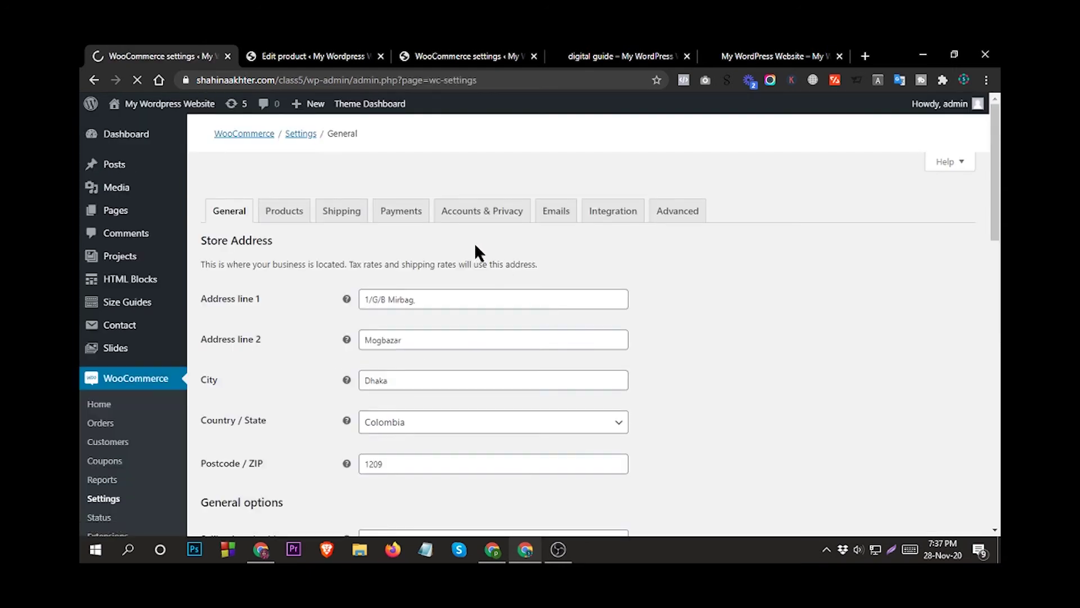
pyautogui.click(492, 214)
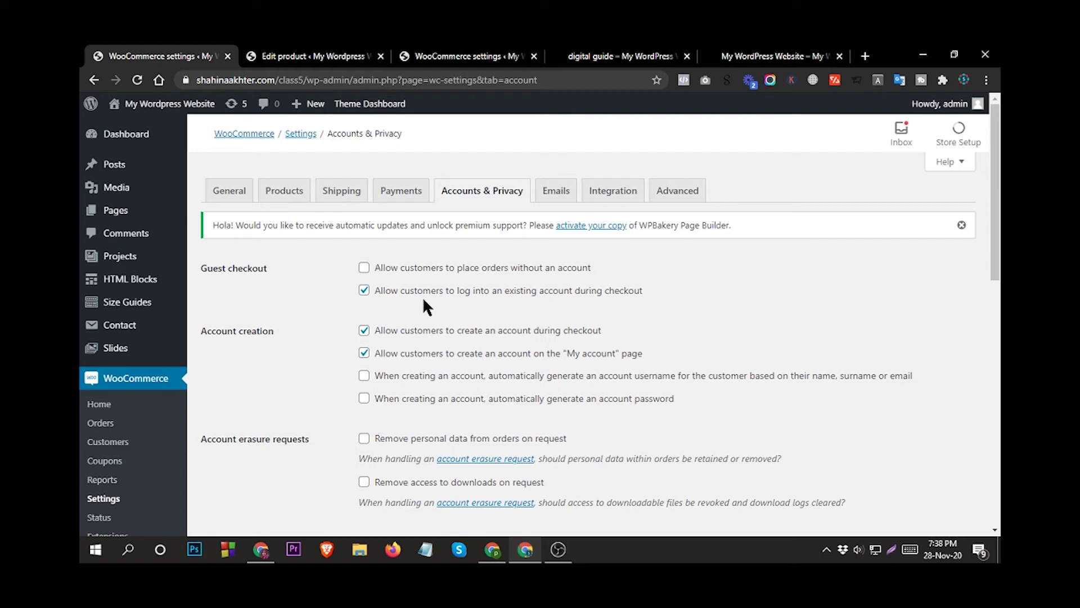
# Adjust guest checkout and checkout login options, enable account creation on My account, and save.
pyautogui.doubleClick(423, 296)
pyautogui.click(364, 267)
pyautogui.click(364, 291)
pyautogui.scroll(-1, 457, 320)
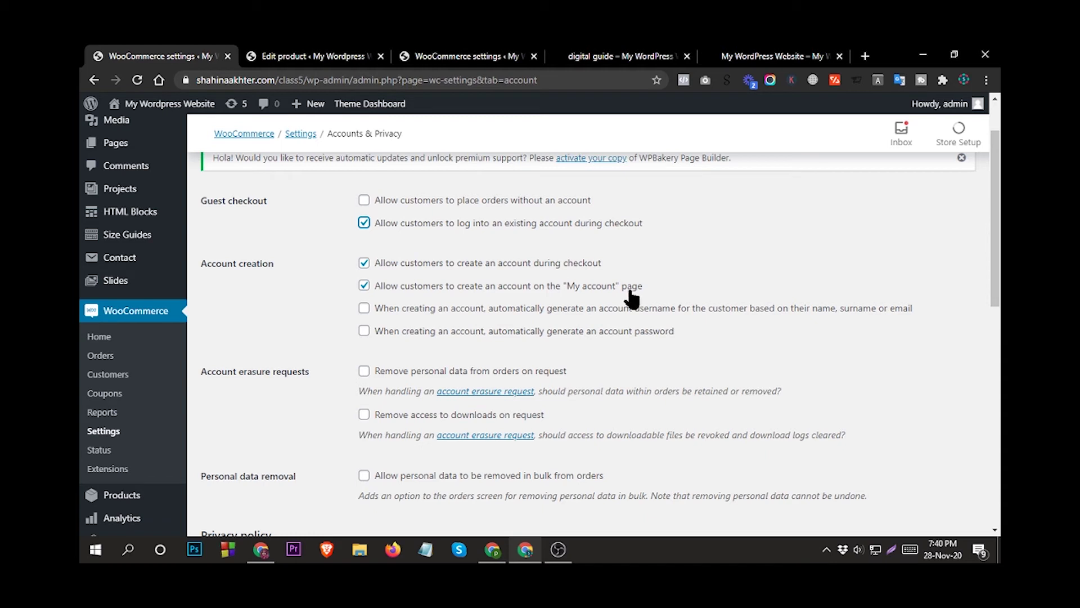
pyautogui.click(366, 287)
pyautogui.click(364, 286)
pyautogui.scroll(2, 353, 453)
pyautogui.scroll(-10, 353, 454)
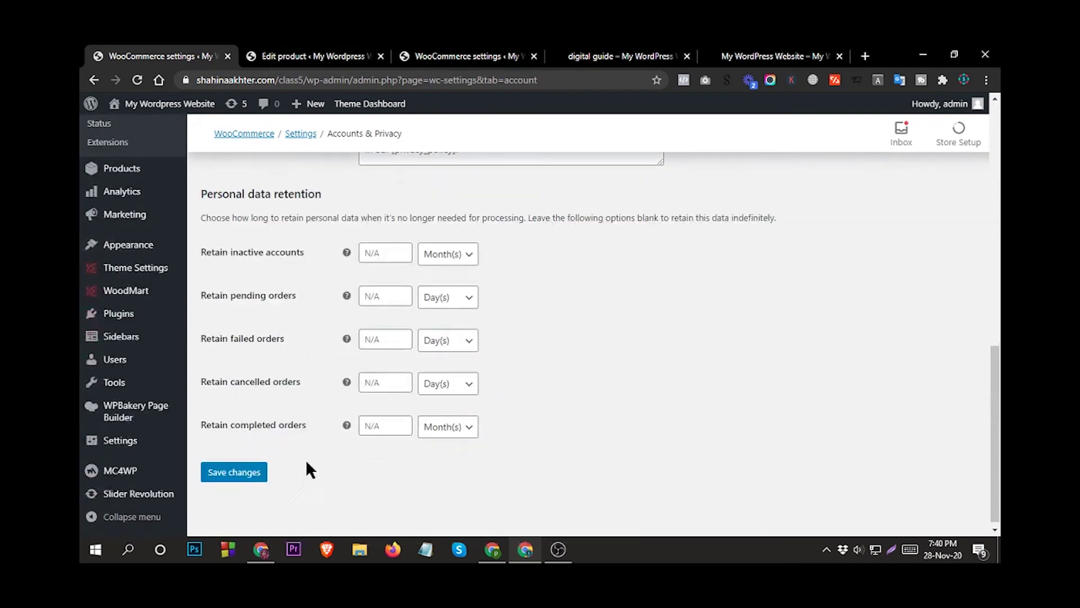
pyautogui.click(236, 475)
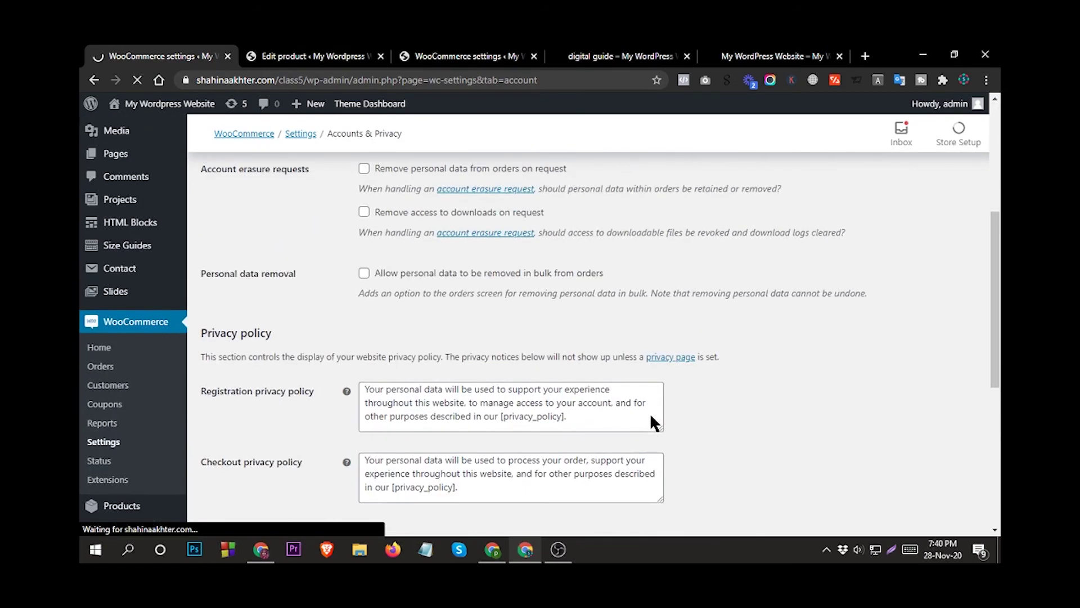
pyautogui.scroll(5, 542, 381)
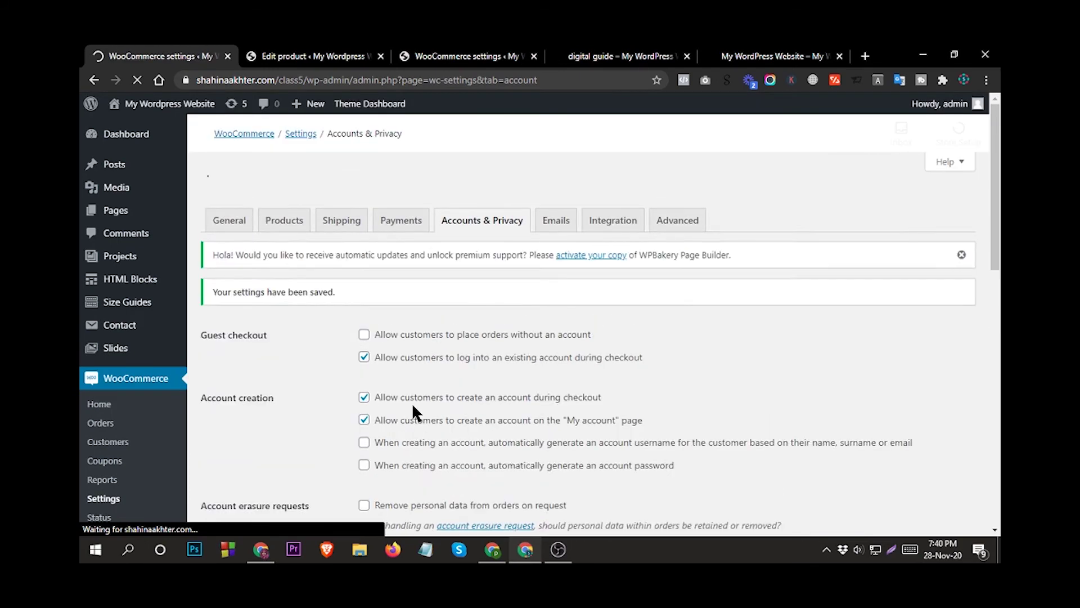
pyautogui.scroll(-3, 454, 379)
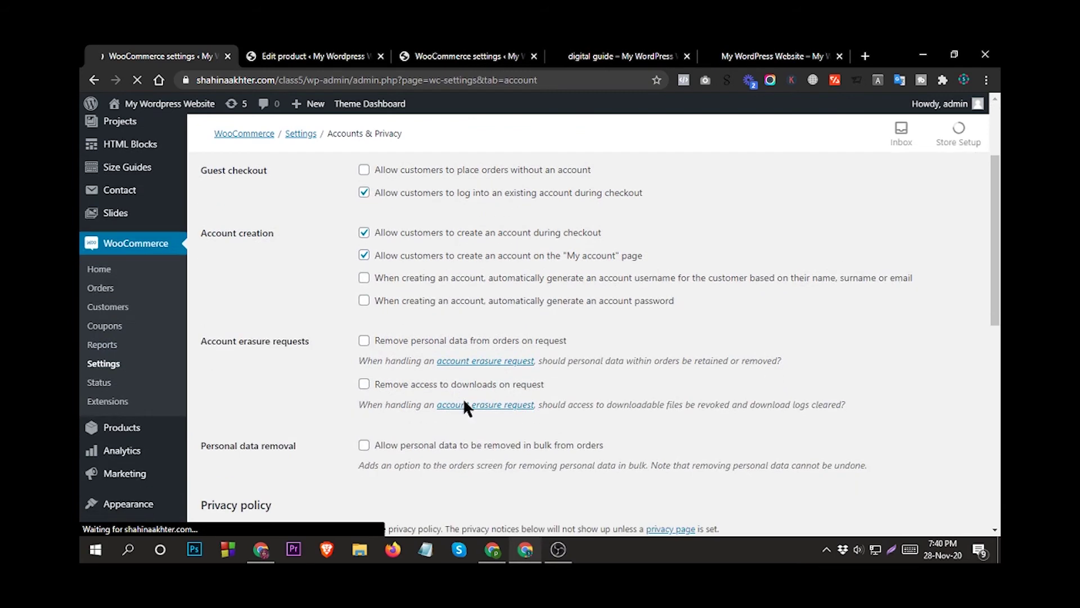
# In the shopper's window, reload the digital guide page, add it to cart, and view the cart.
pyautogui.click(507, 550)
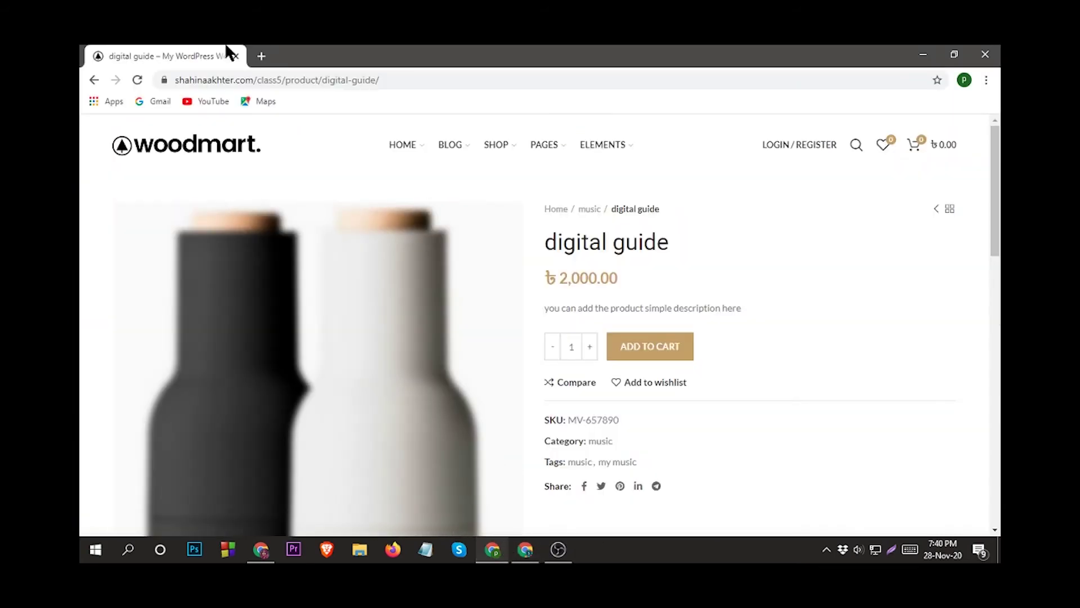
pyautogui.click(137, 80)
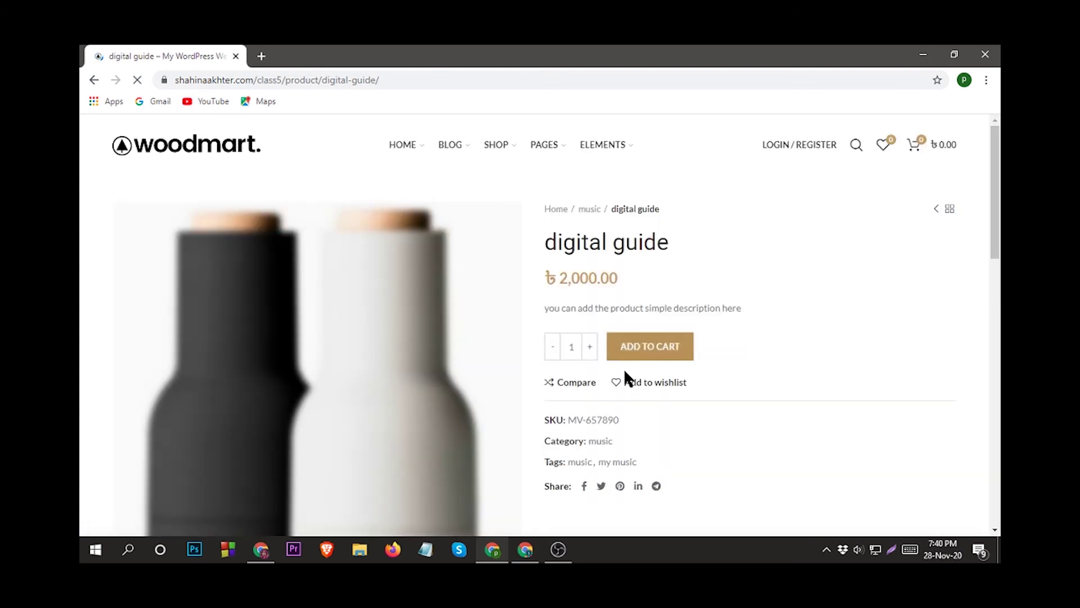
pyautogui.scroll(-3, 571, 335)
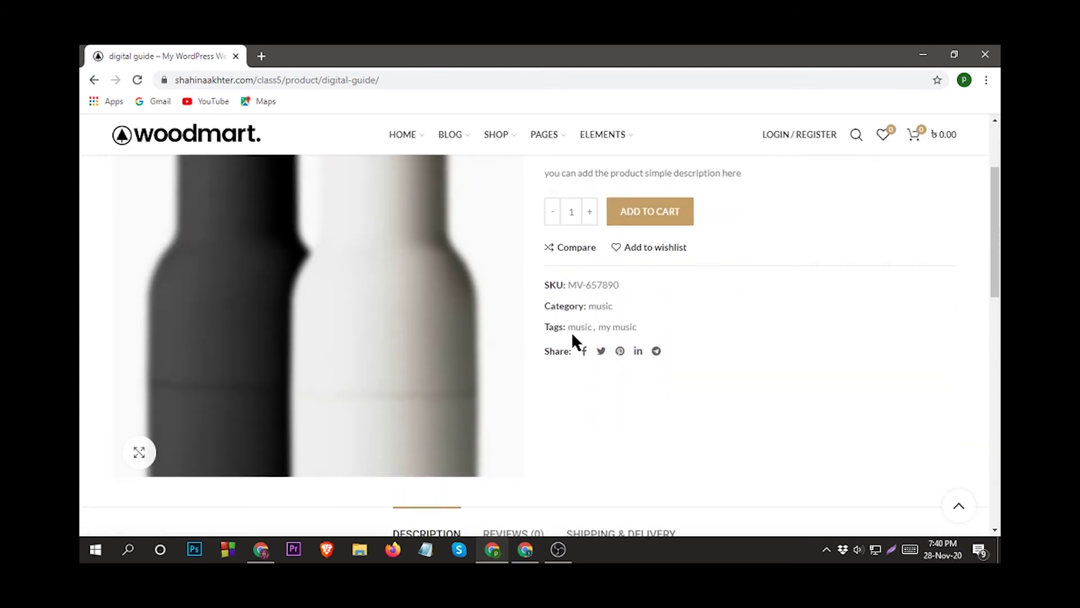
pyautogui.scroll(3, 572, 334)
pyautogui.scroll(-1, 555, 357)
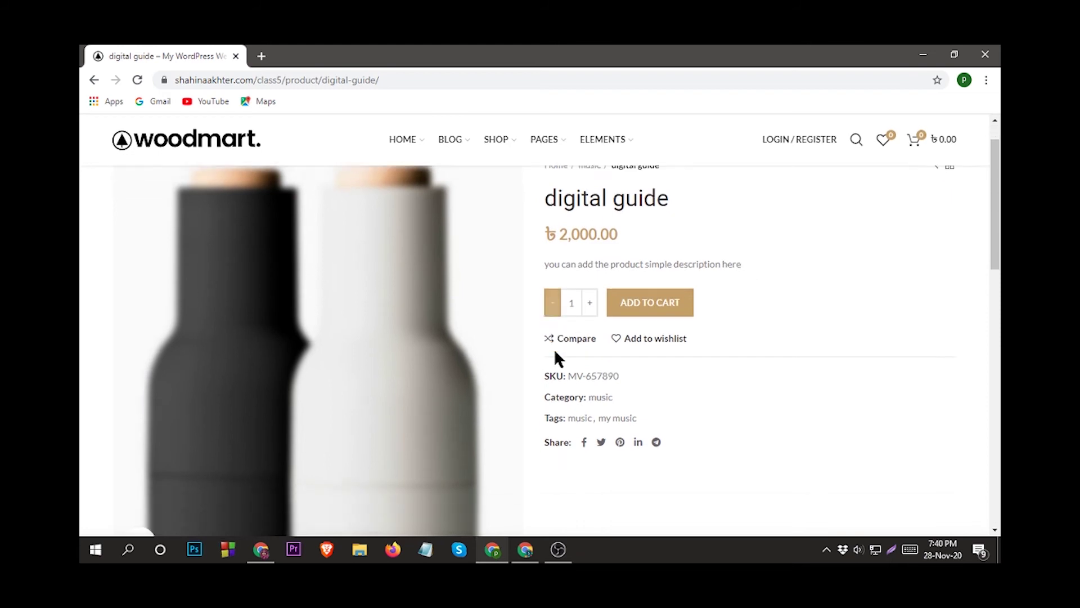
pyautogui.scroll(1, 425, 365)
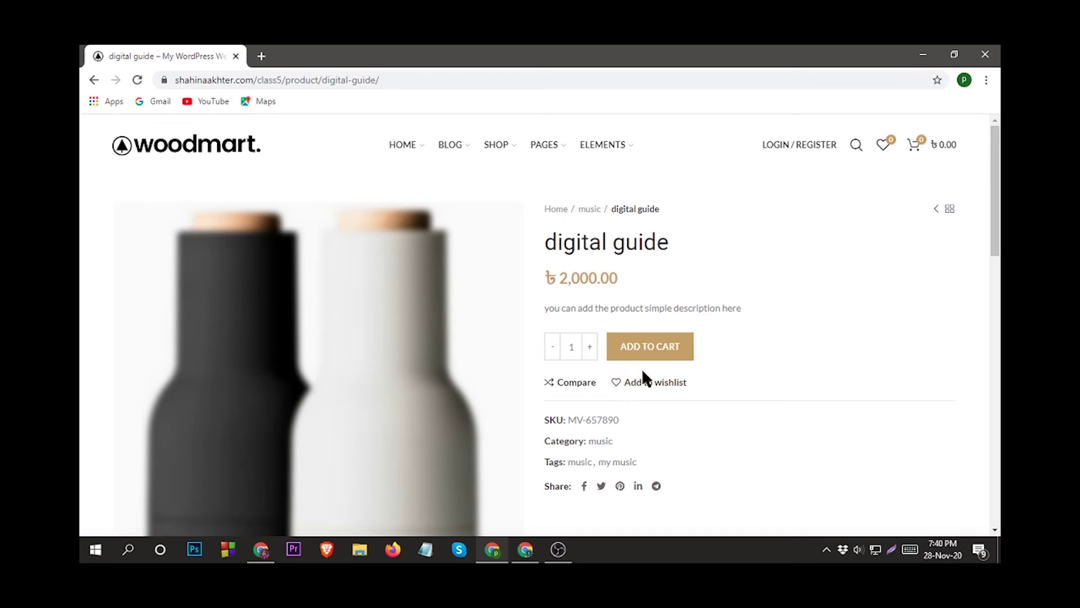
pyautogui.scroll(-1, 643, 372)
pyautogui.scroll(1, 643, 372)
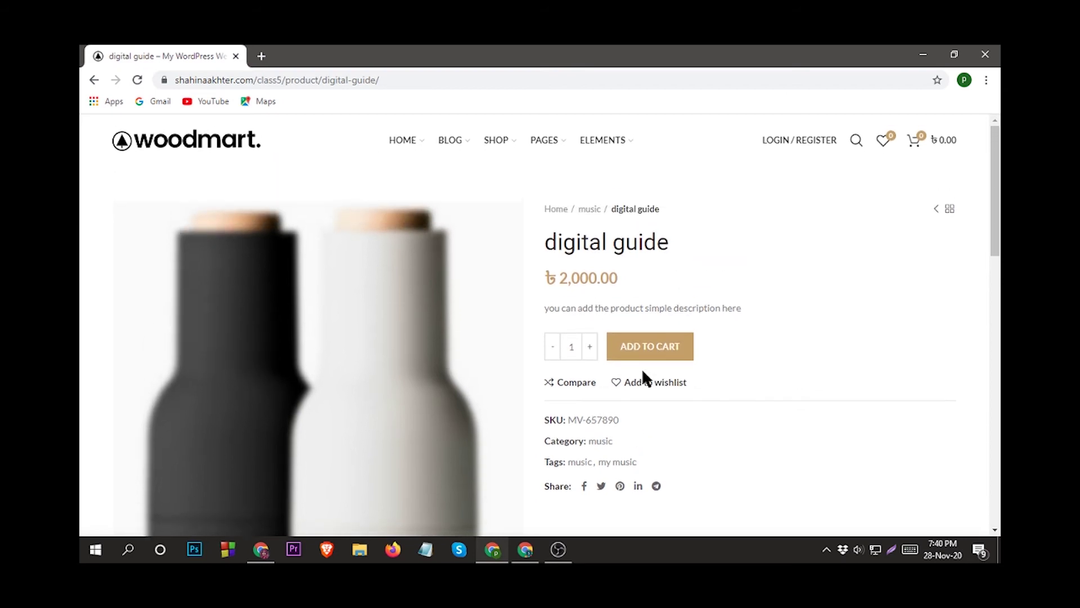
pyautogui.click(651, 352)
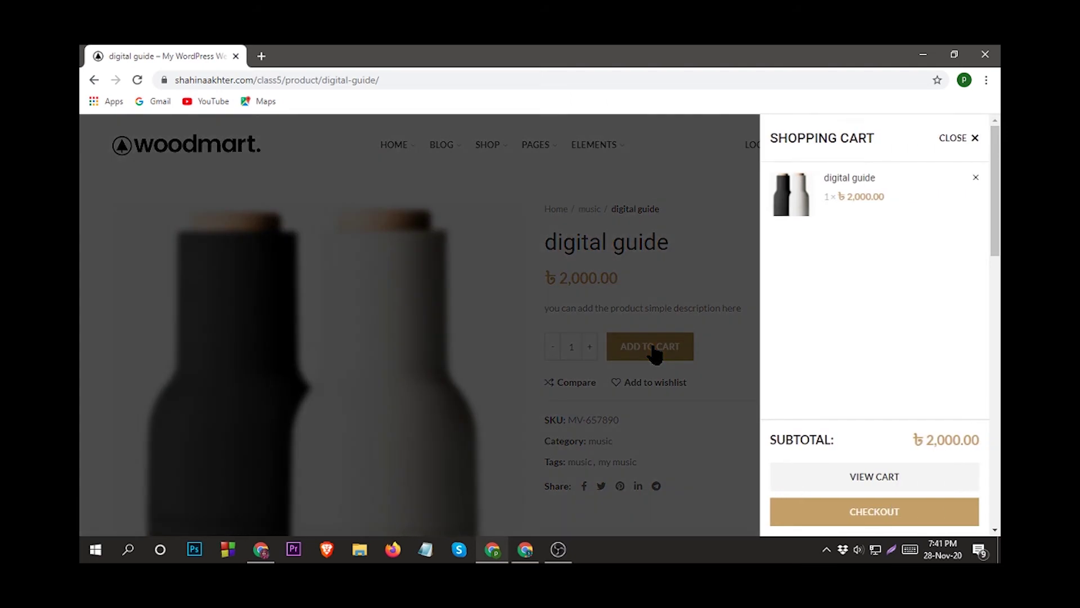
pyautogui.click(872, 477)
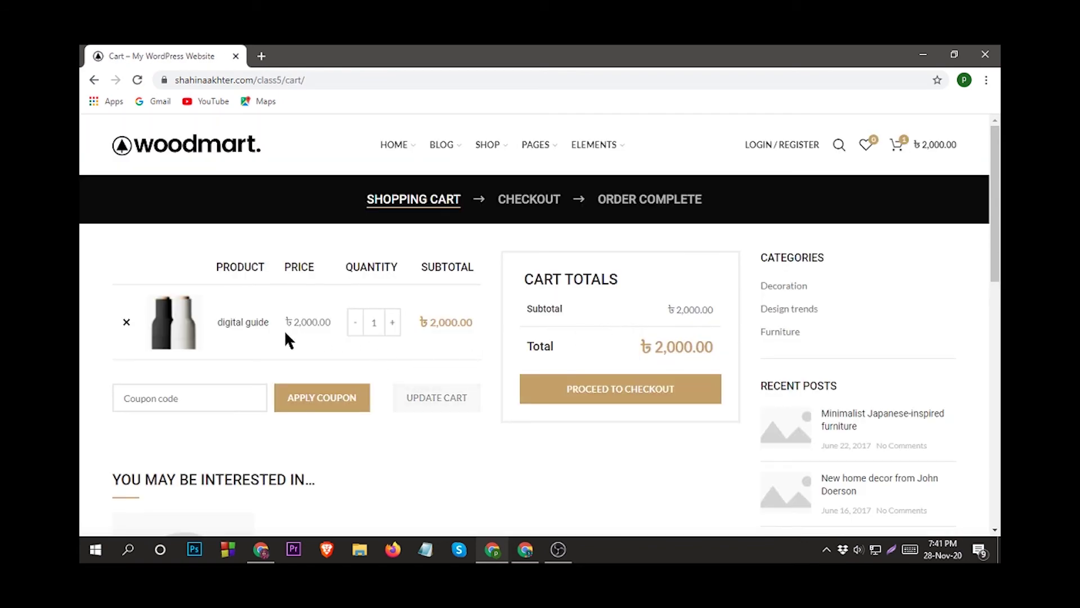
# Raise the digital guide quantity to 2 and proceed to checkout.
pyautogui.click(394, 323)
pyautogui.click(393, 323)
pyautogui.click(634, 396)
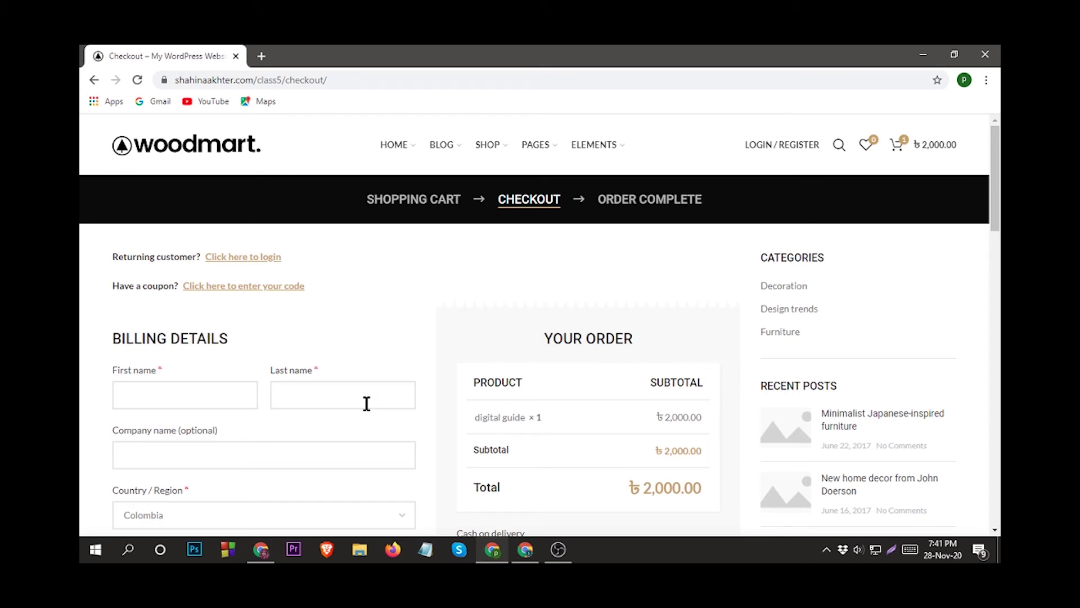
# Fill in the customer's first and last name and company 'CODEMANBD' on the billing form.
pyautogui.scroll(-1, 355, 371)
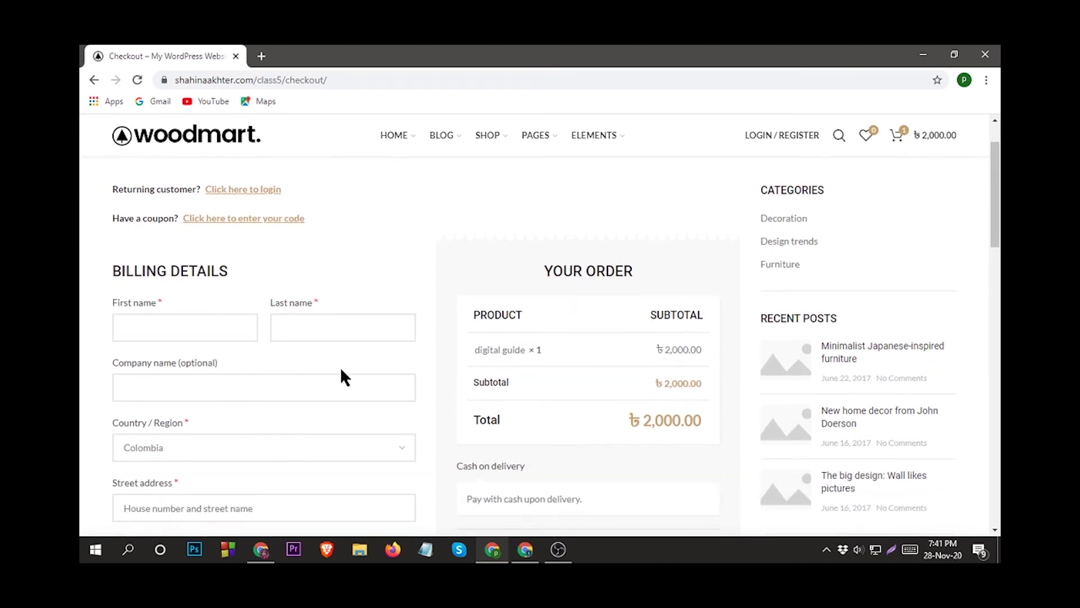
pyautogui.scroll(1, 265, 332)
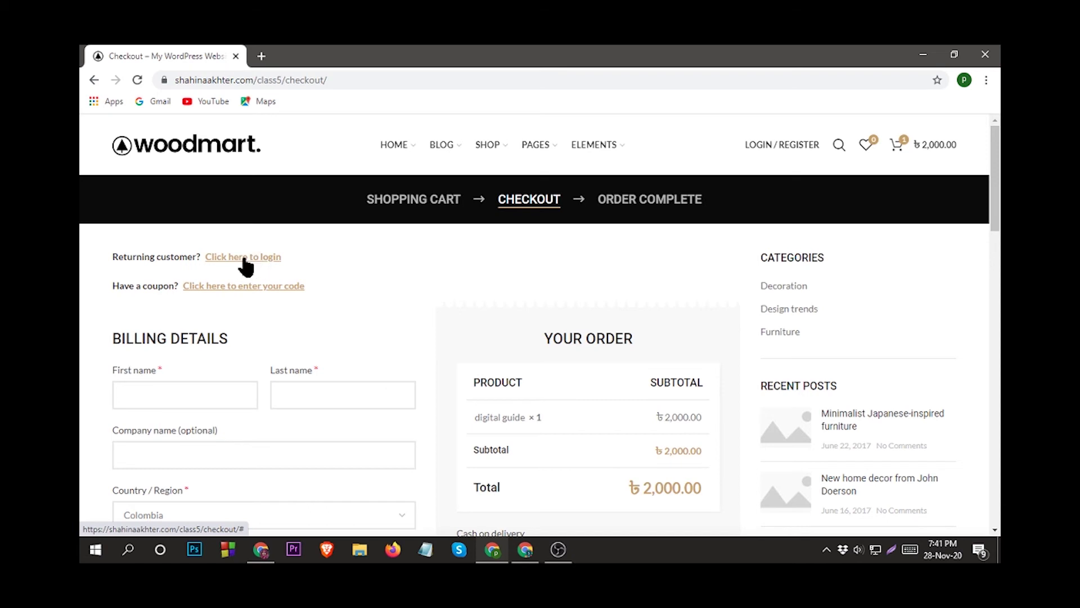
pyautogui.scroll(-1, 250, 261)
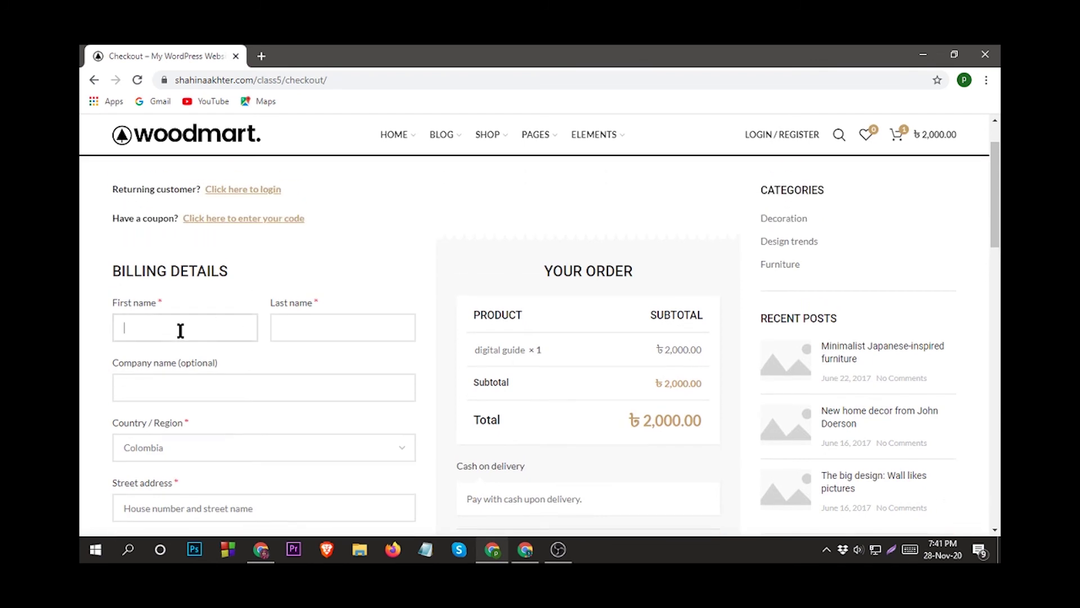
pyautogui.click(310, 324)
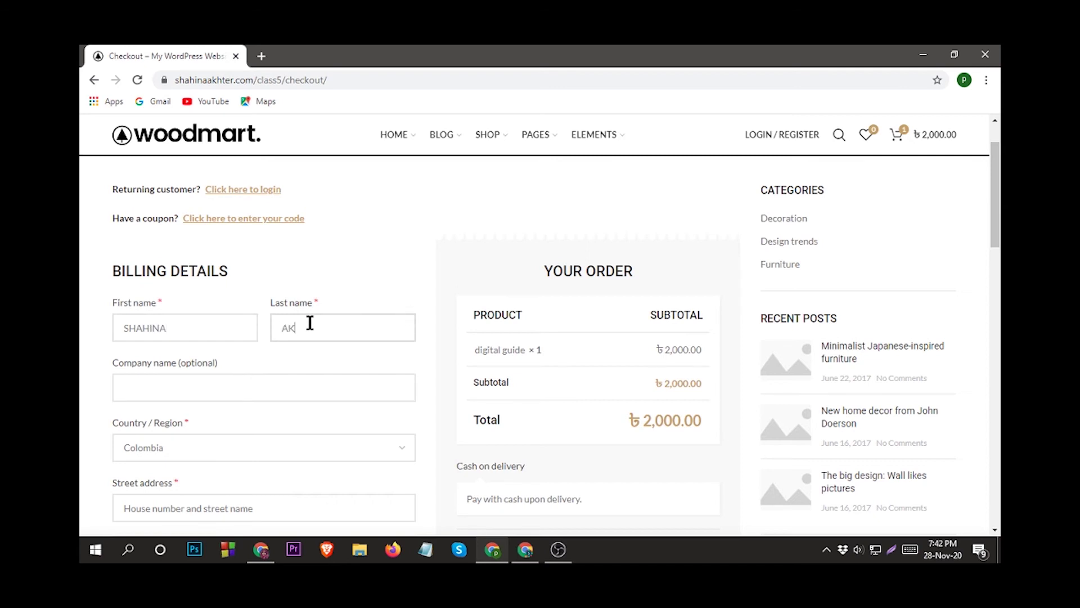
pyautogui.click(144, 389)
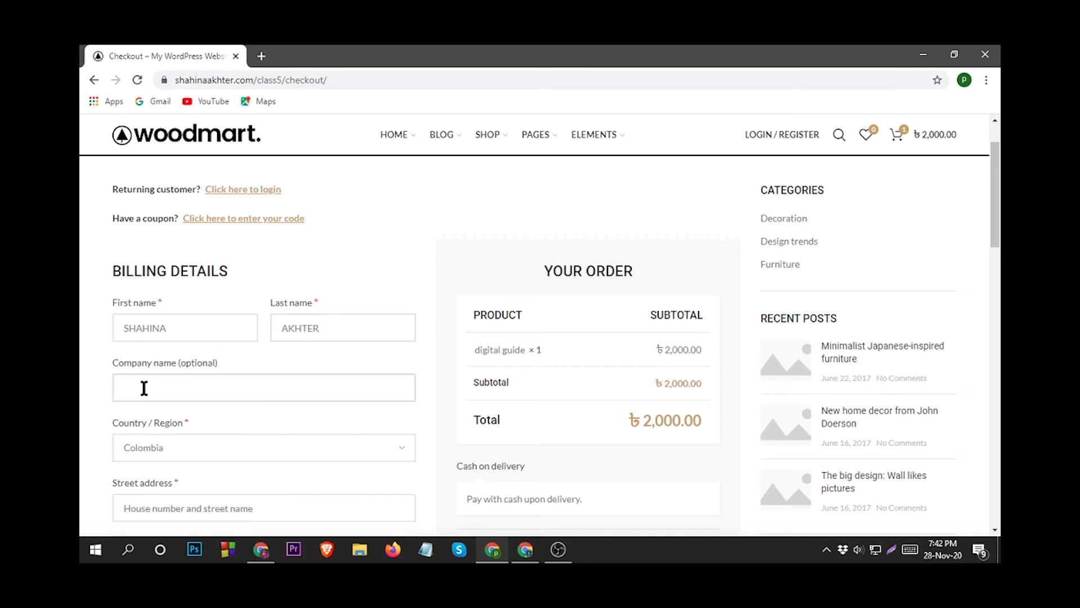
pyautogui.write('CODEMANBD')
# Set the billing country to Bangladesh and enter the billing street address.
pyautogui.scroll(-1, 144, 394)
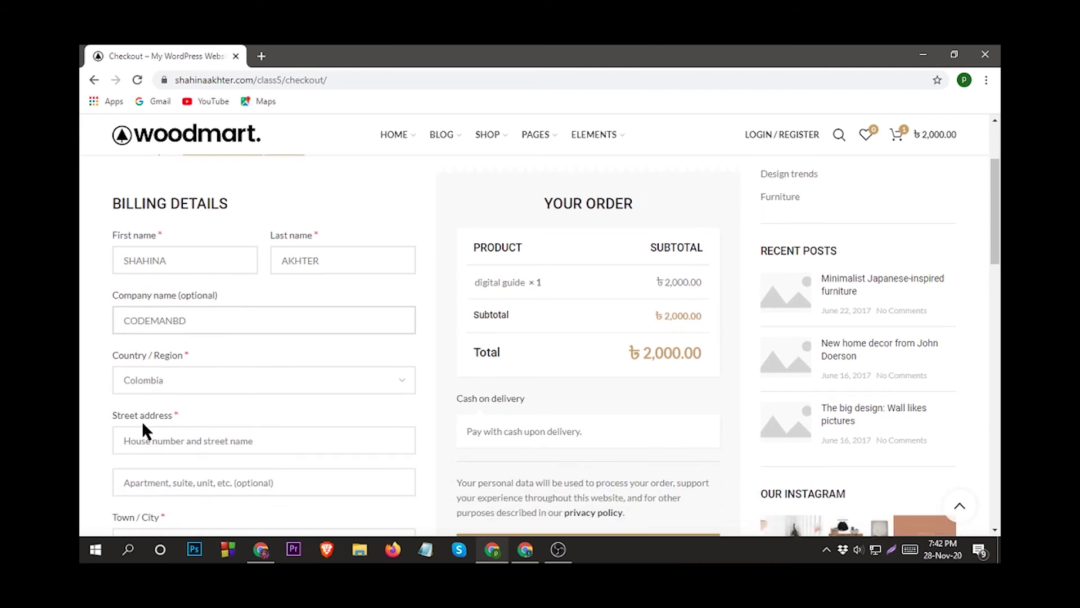
pyautogui.click(226, 386)
pyautogui.write('BANGLA')
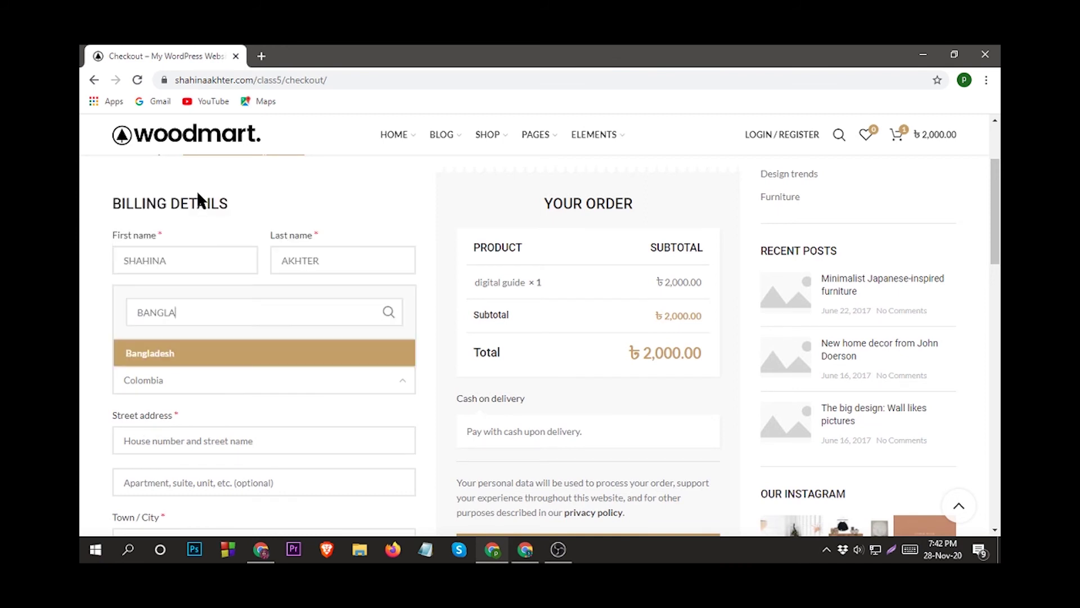
pyautogui.click(145, 359)
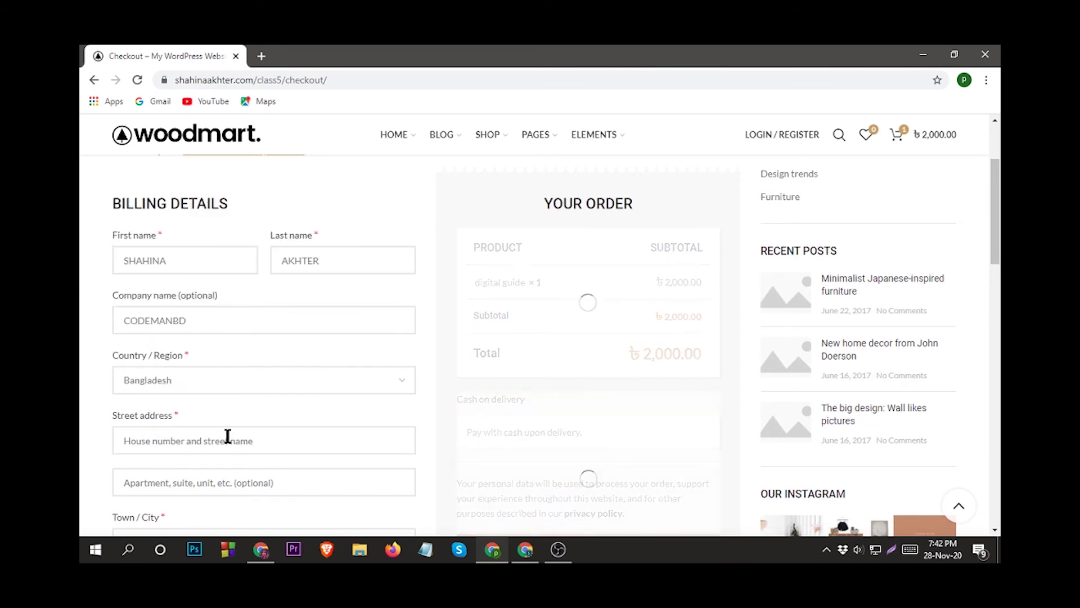
pyautogui.scroll(-1, 220, 437)
pyautogui.click(207, 373)
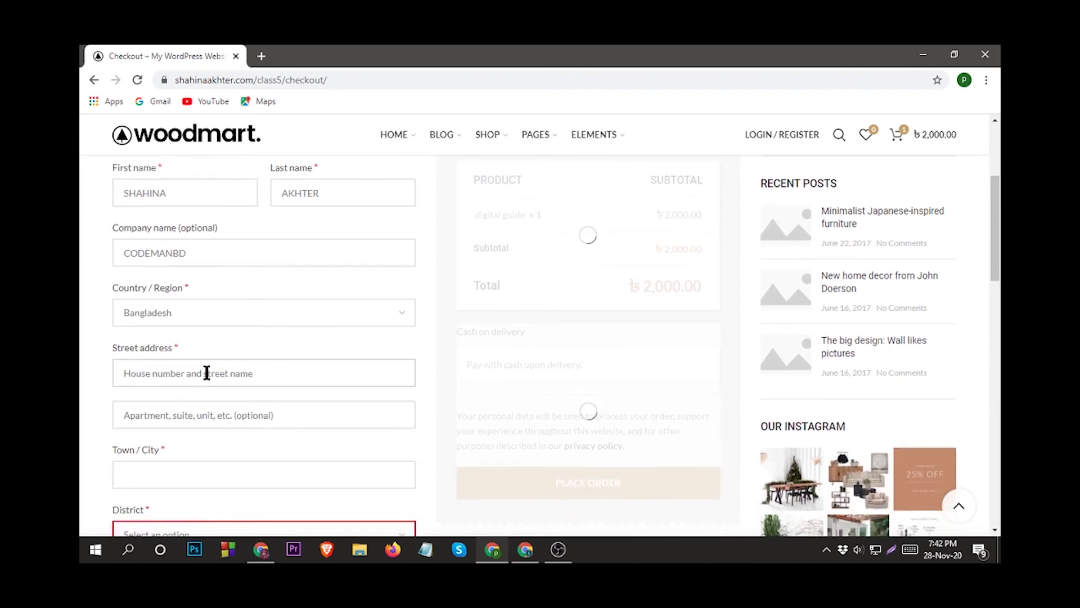
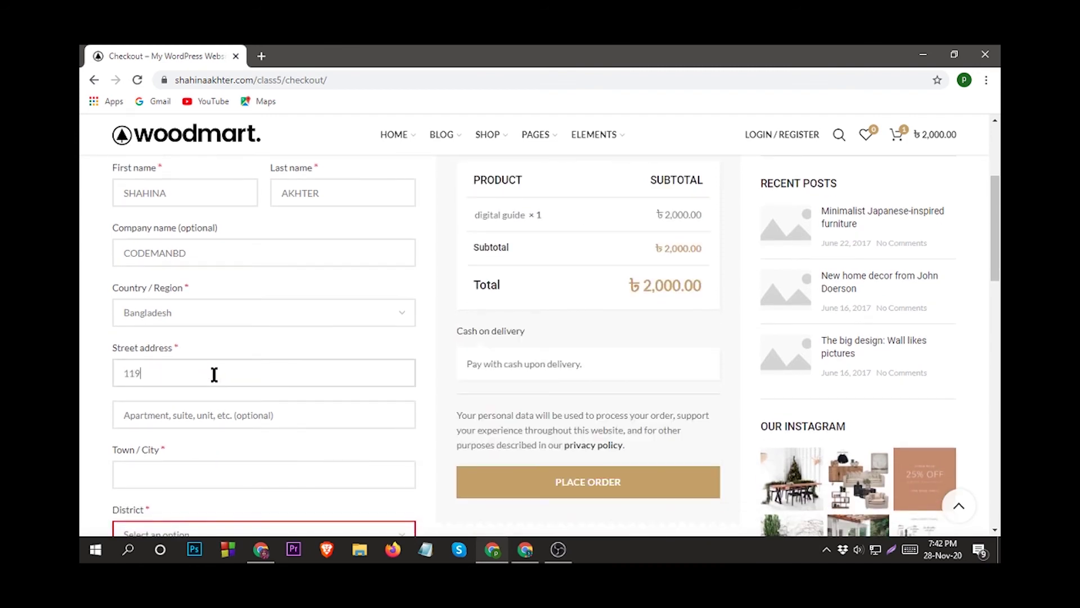
pyautogui.click(189, 421)
pyautogui.click(154, 474)
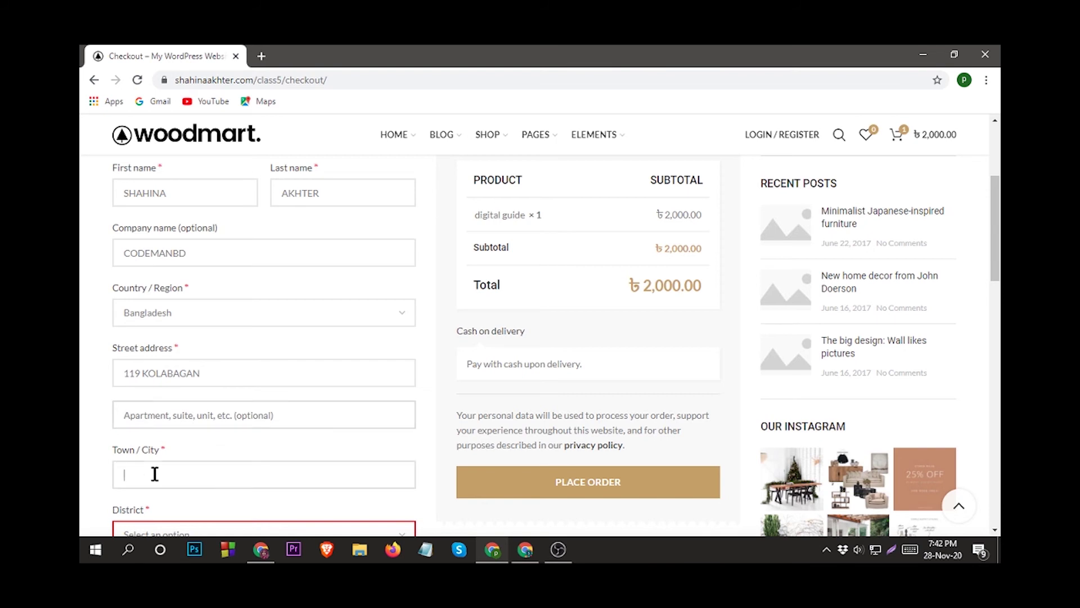
# Enter the billing town, choose the billing district, and fill in the postcode.
pyautogui.write('DHAKA')
pyautogui.scroll(-3, 156, 484)
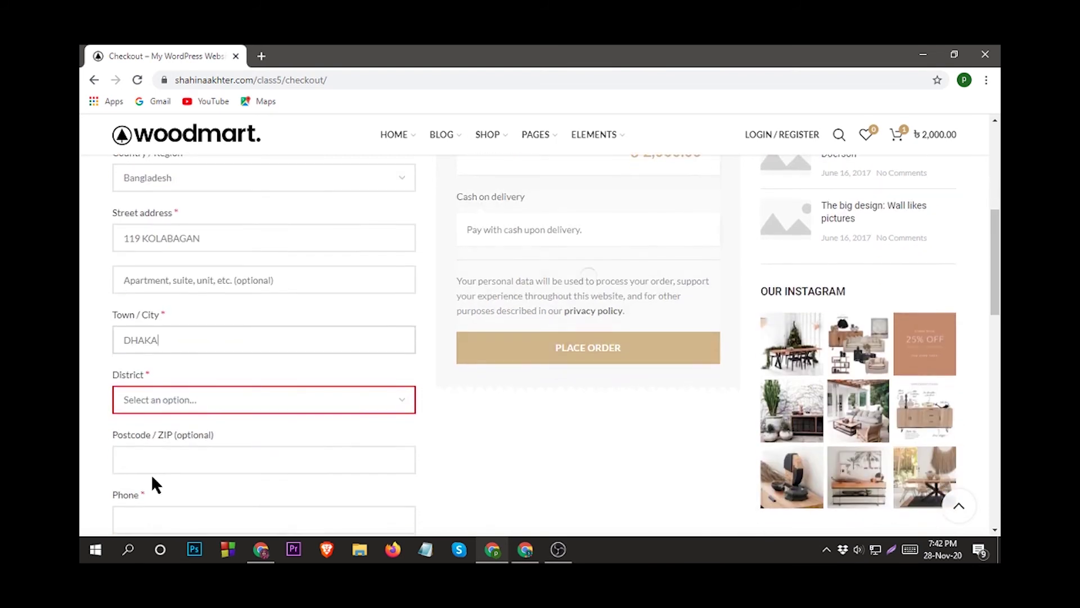
pyautogui.click(190, 403)
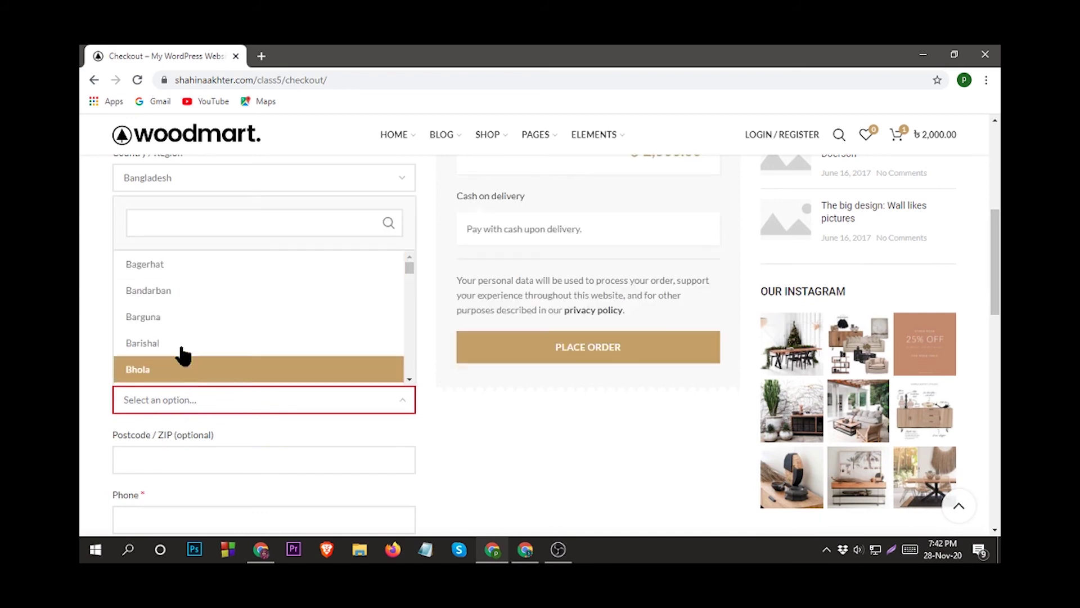
pyautogui.write('DHA')
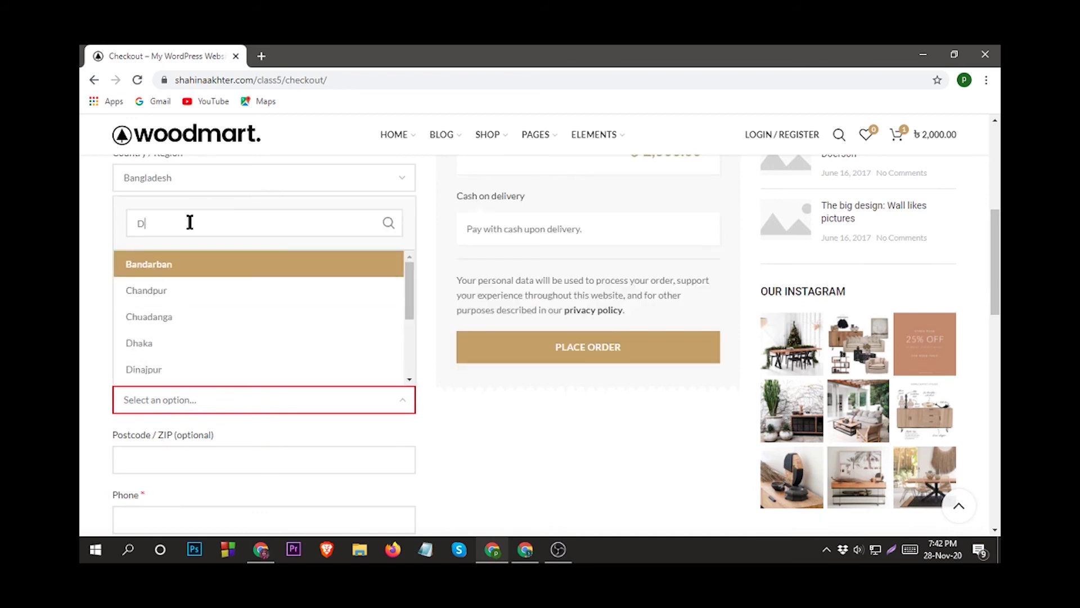
pyautogui.click(191, 350)
pyautogui.scroll(-2, 197, 344)
pyautogui.click(214, 328)
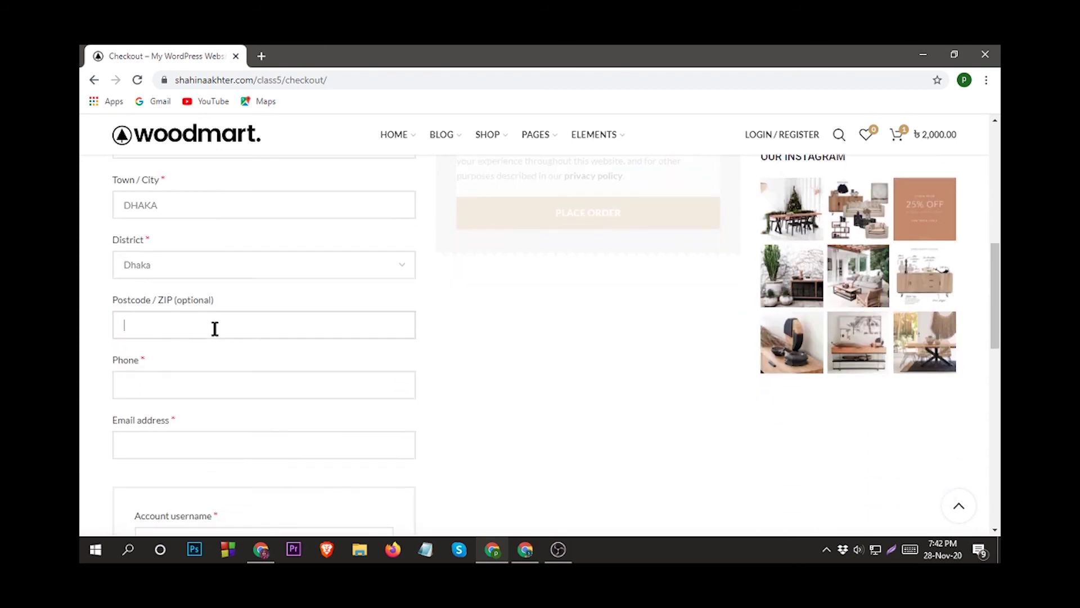
pyautogui.write('1209')
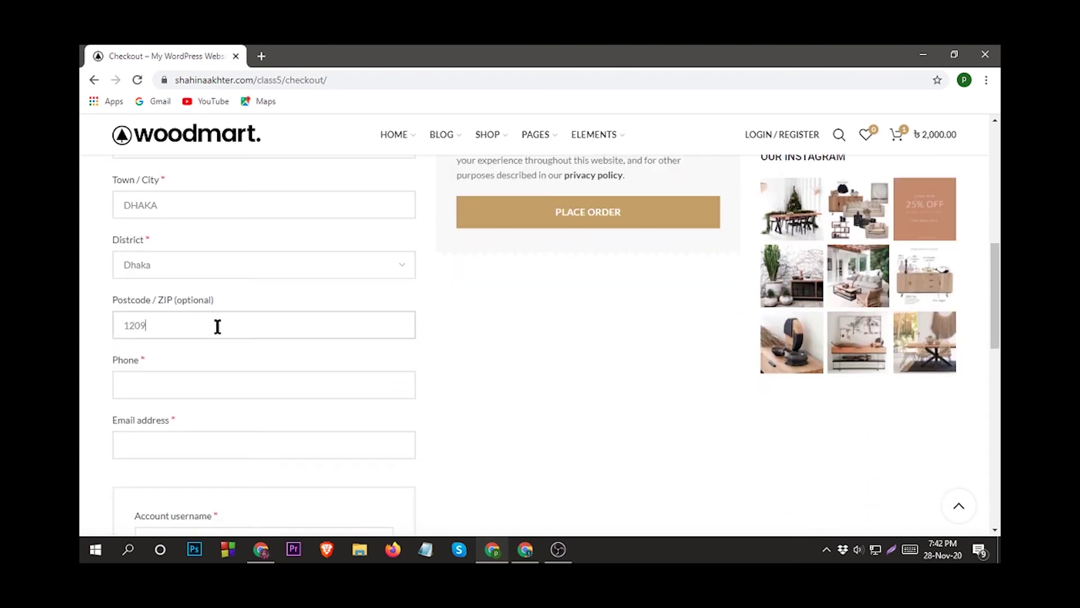
# Enter the customer's billing phone number and e-mail address.
pyautogui.click(121, 386)
pyautogui.write('01')
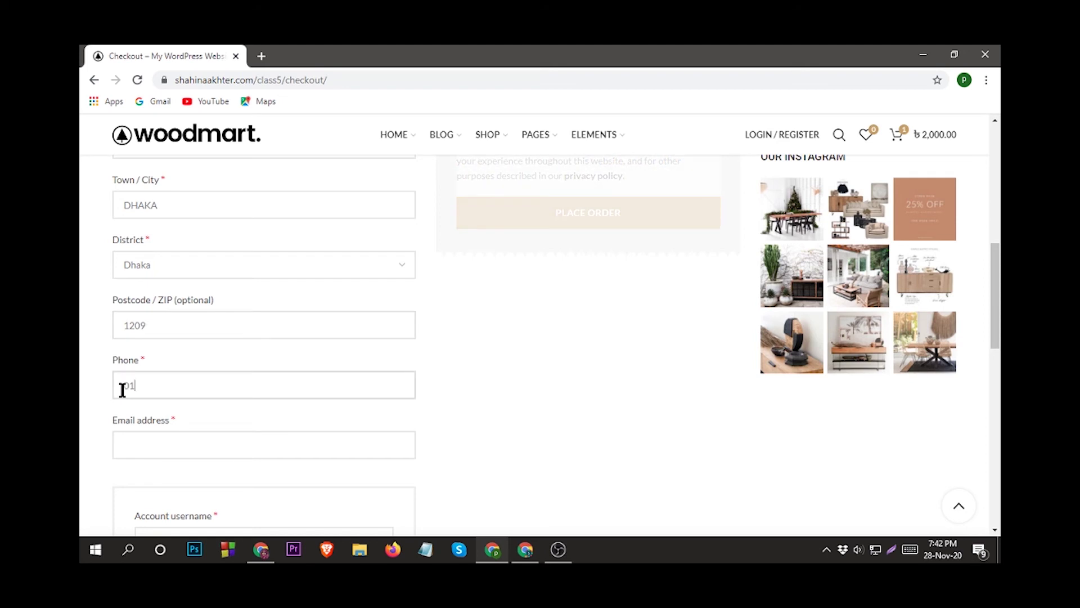
pyautogui.write('236578')
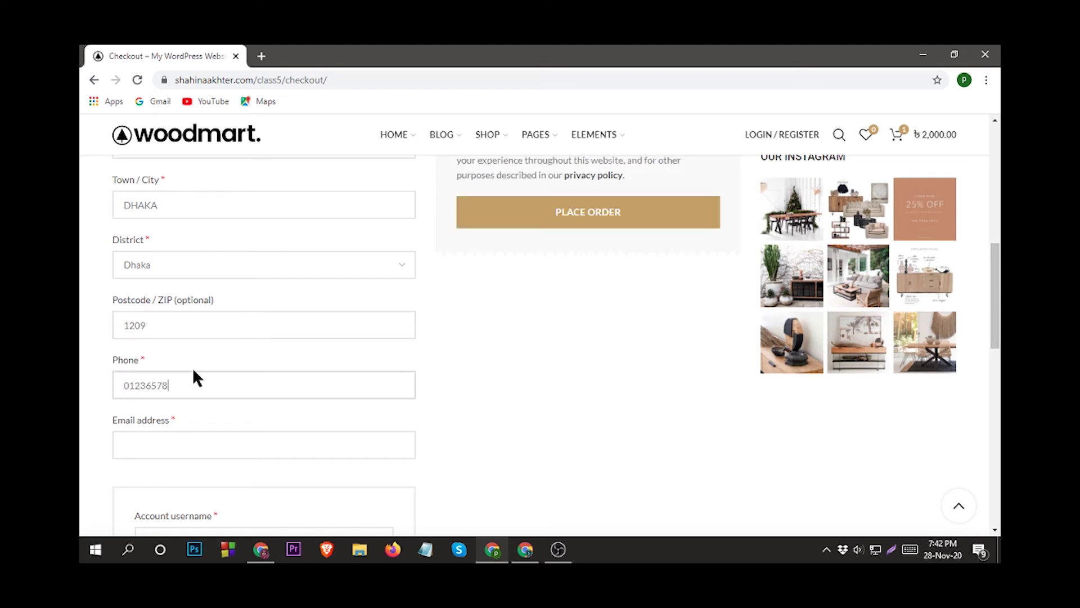
pyautogui.scroll(-2, 193, 372)
pyautogui.click(149, 312)
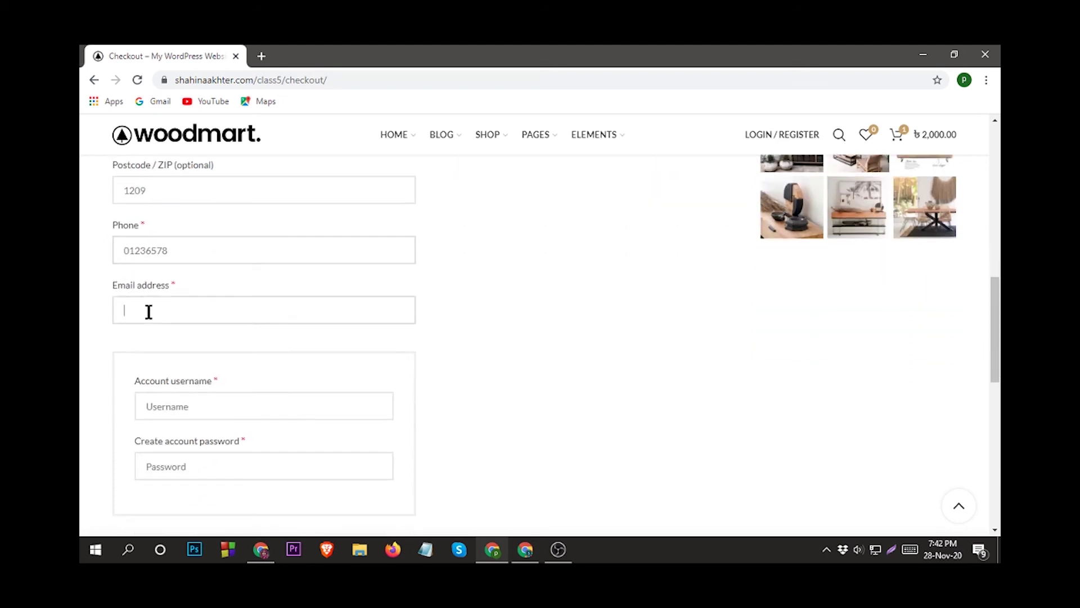
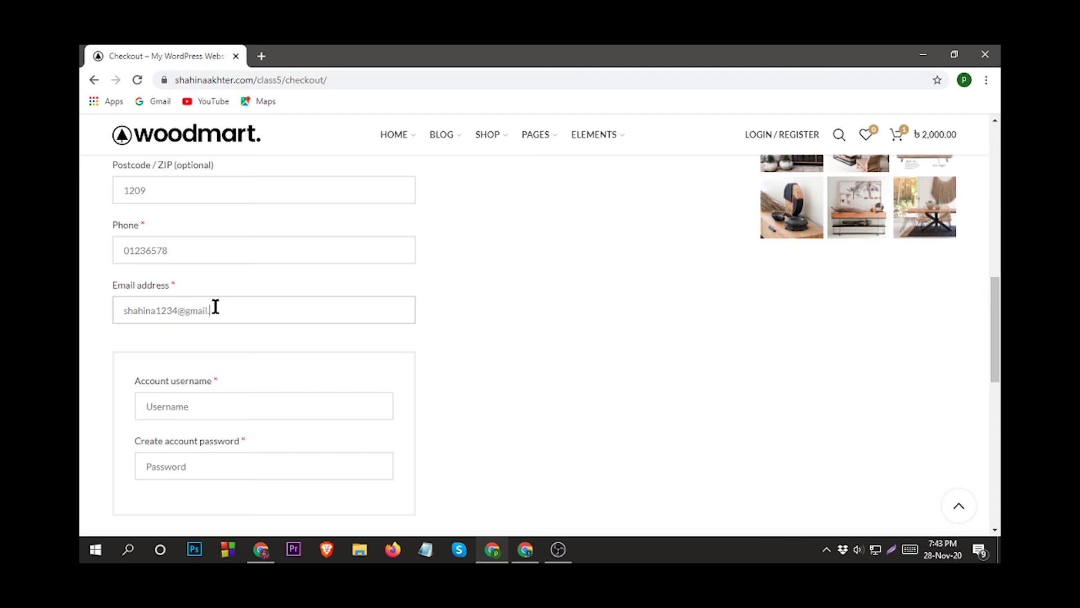
pyautogui.click(189, 406)
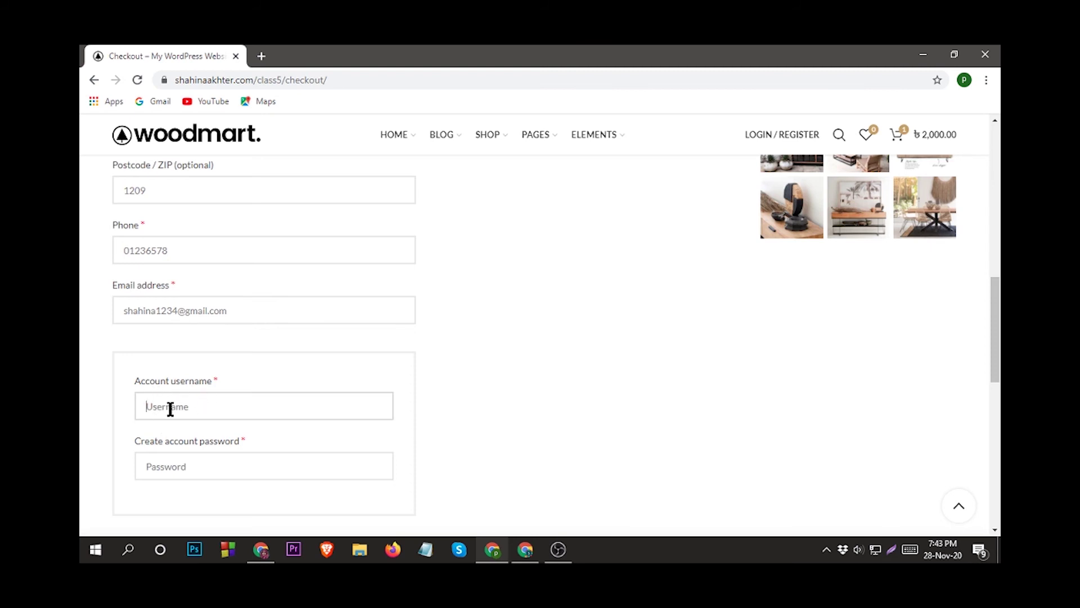
# Enter an account username and replace the weak account password with a longer one.
pyautogui.write('shahina')
pyautogui.click(181, 467)
pyautogui.write('12')
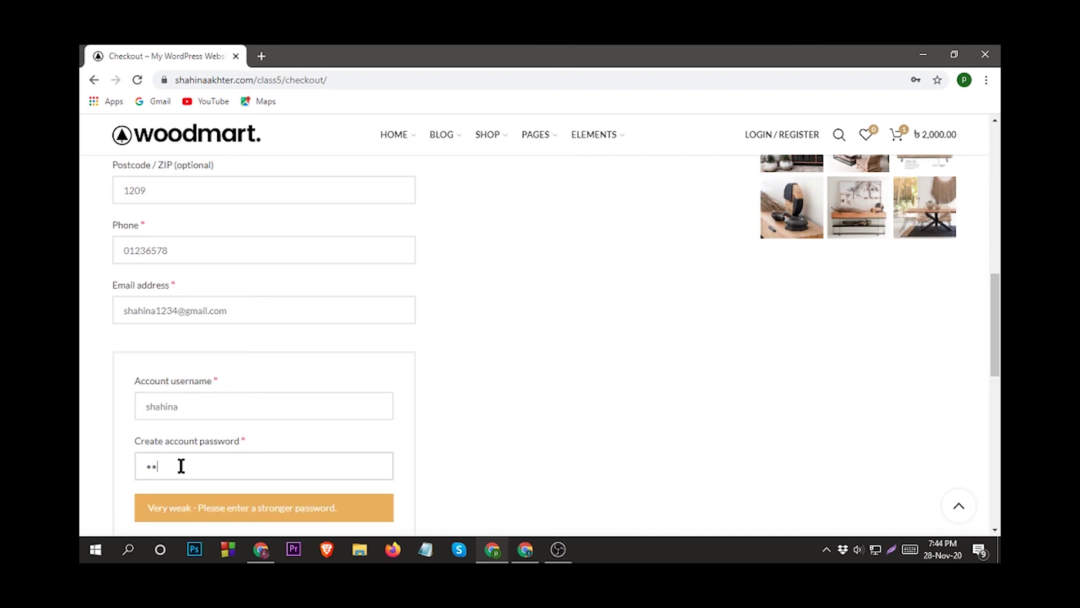
pyautogui.press('BackSpace')
pyautogui.press('BackSpace')
pyautogui.write('12345678')
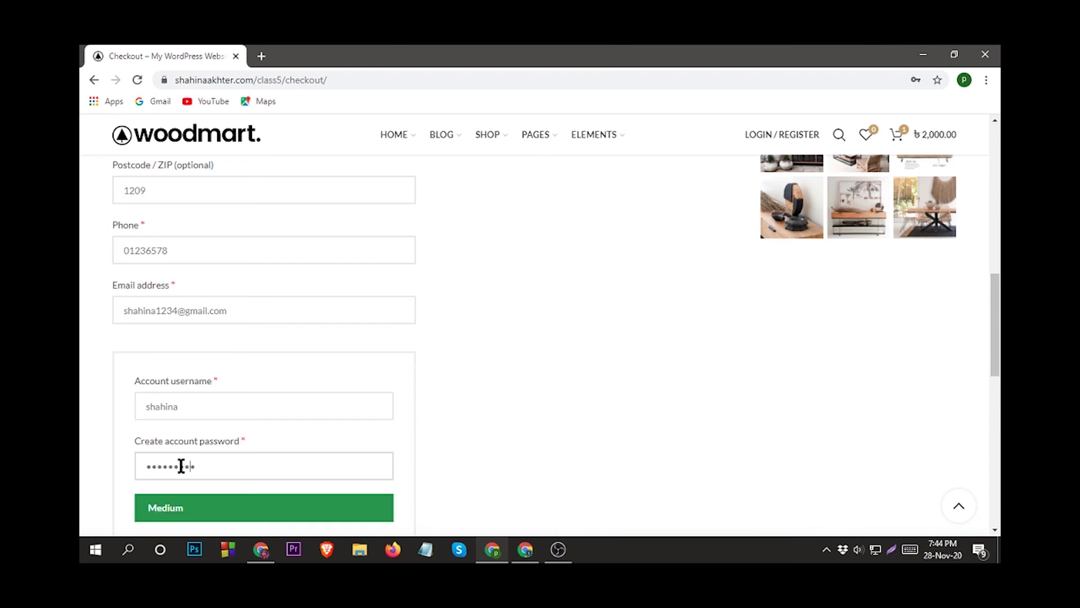
pyautogui.write('9012')
# Review the checkout details and place the order for the digital guide.
pyautogui.scroll(-1, 153, 365)
pyautogui.scroll(-4, 152, 365)
pyautogui.scroll(3, 309, 386)
pyautogui.scroll(-3, 309, 386)
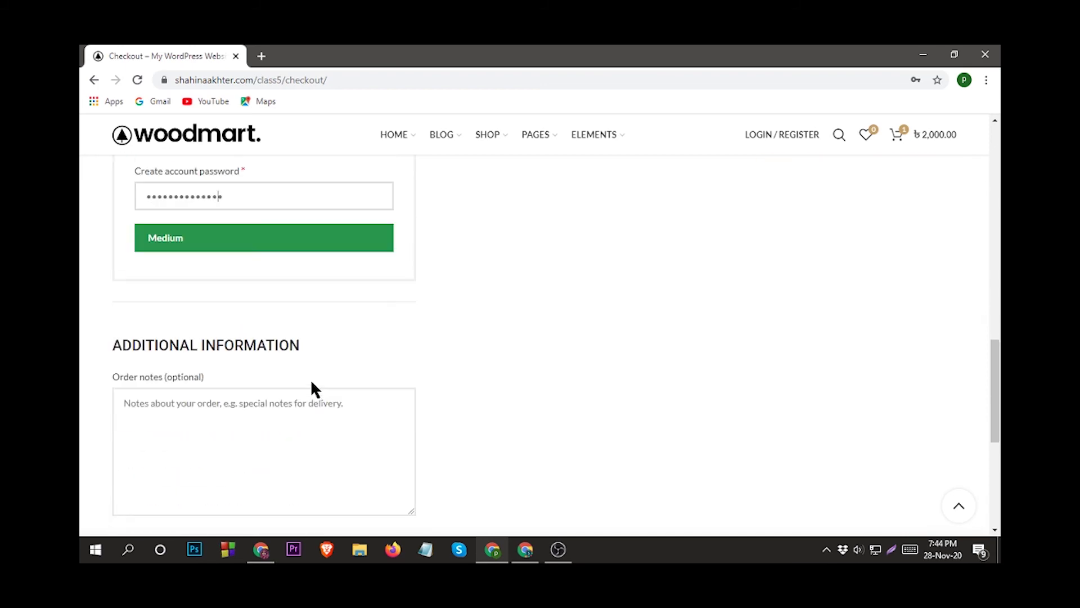
pyautogui.scroll(12, 644, 377)
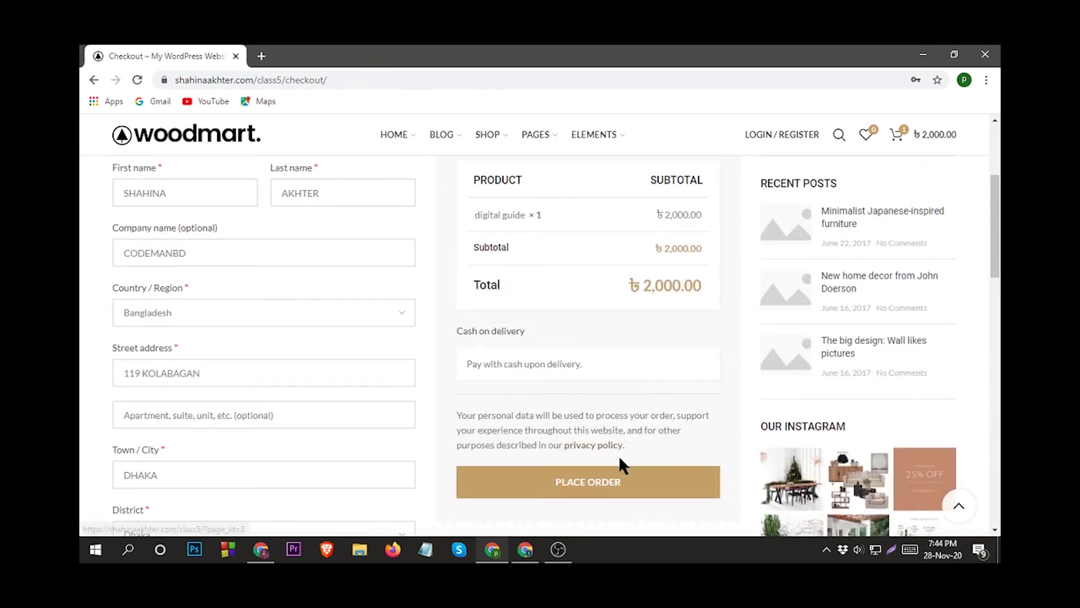
pyautogui.scroll(-1, 620, 461)
pyautogui.scroll(2, 620, 461)
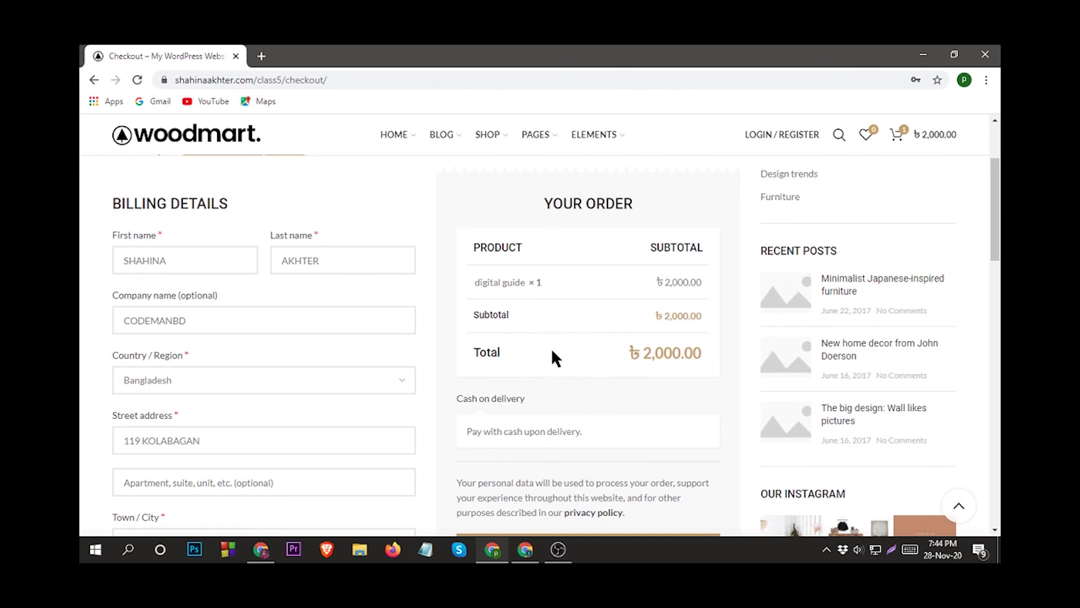
pyautogui.scroll(-1, 629, 305)
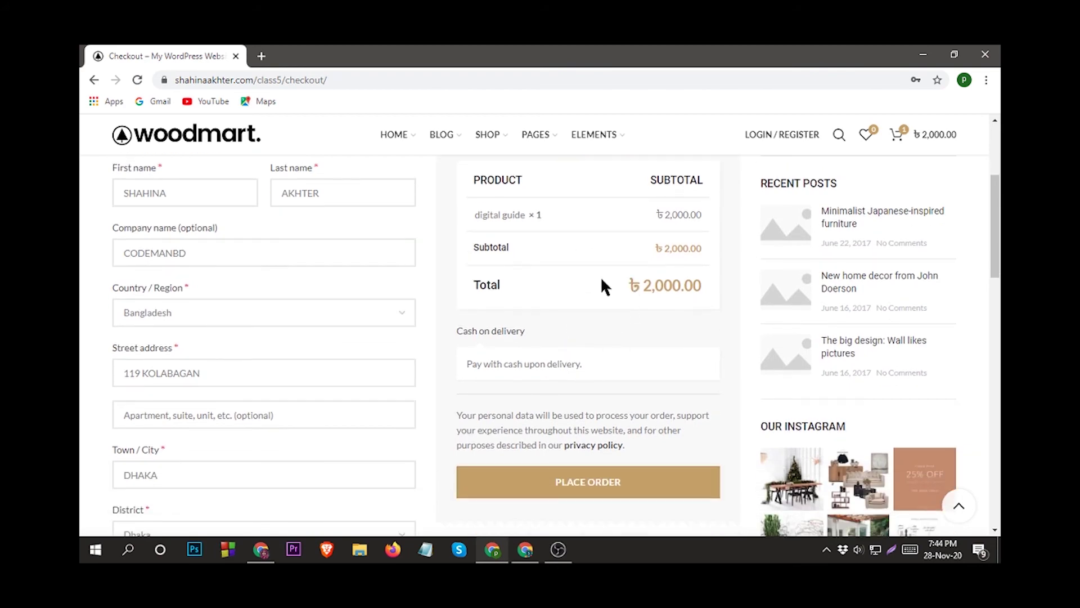
pyautogui.scroll(2, 559, 330)
pyautogui.scroll(-2, 569, 290)
pyautogui.scroll(-2, 598, 311)
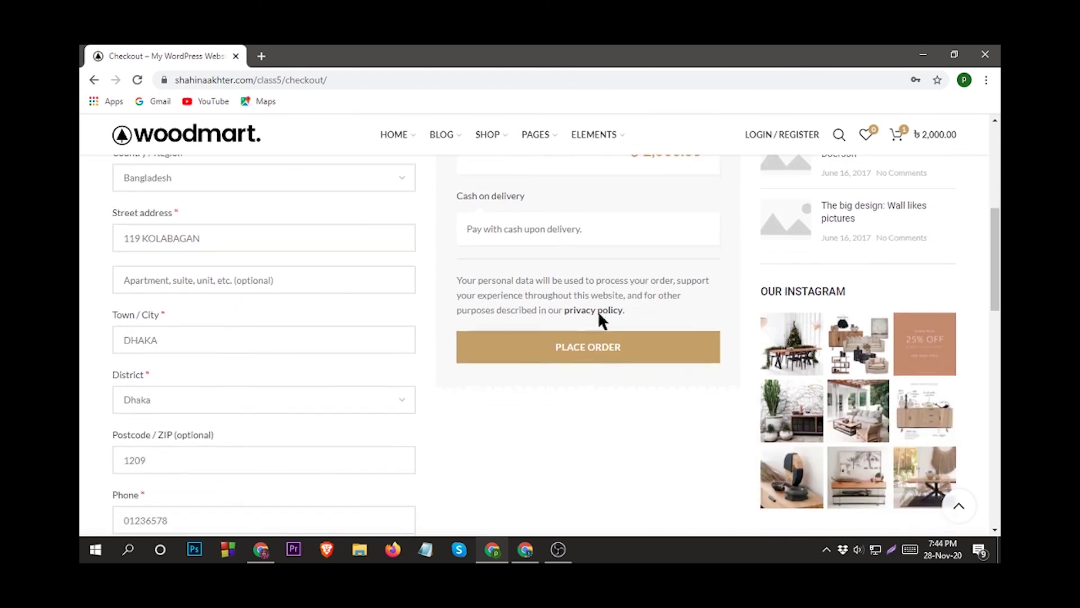
pyautogui.scroll(2, 598, 357)
pyautogui.scroll(-2, 598, 357)
pyautogui.scroll(1, 594, 354)
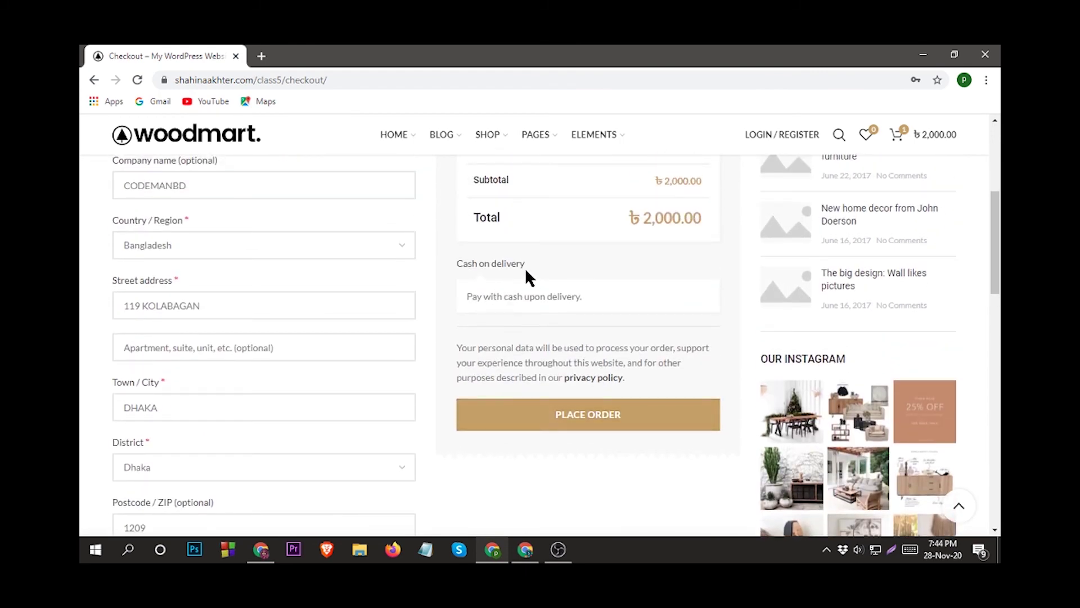
pyautogui.click(588, 416)
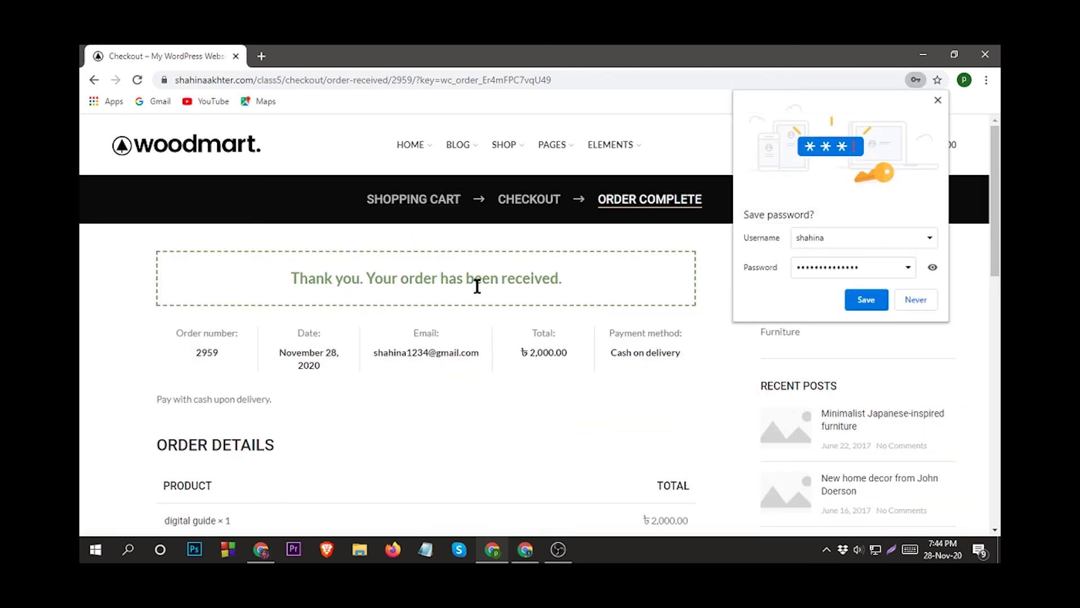
# Save the new account password in Chrome and review the order-received details.
pyautogui.click(885, 303)
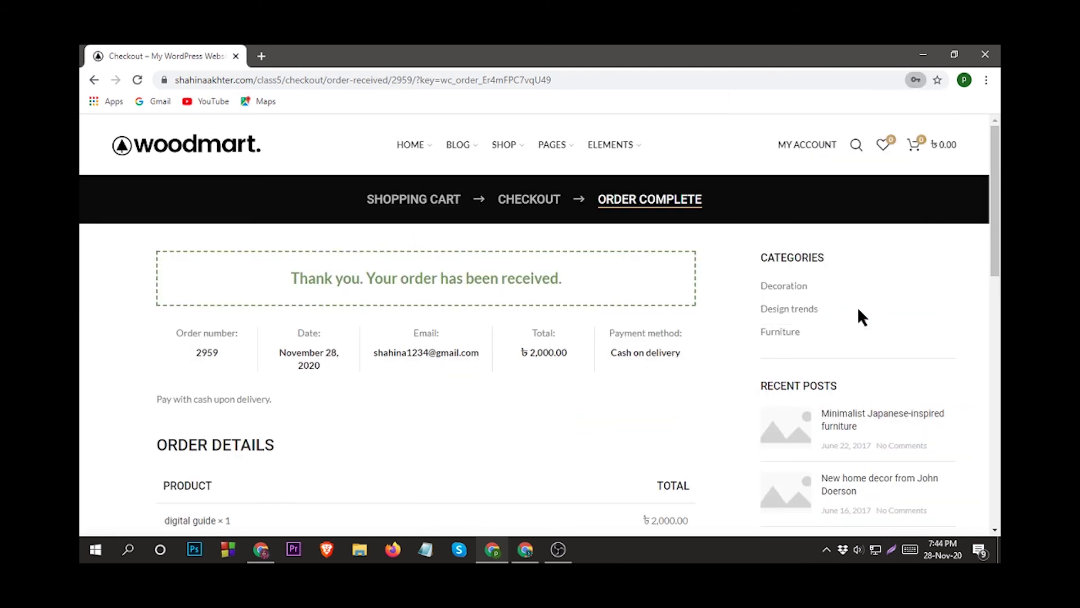
pyautogui.scroll(-3, 397, 386)
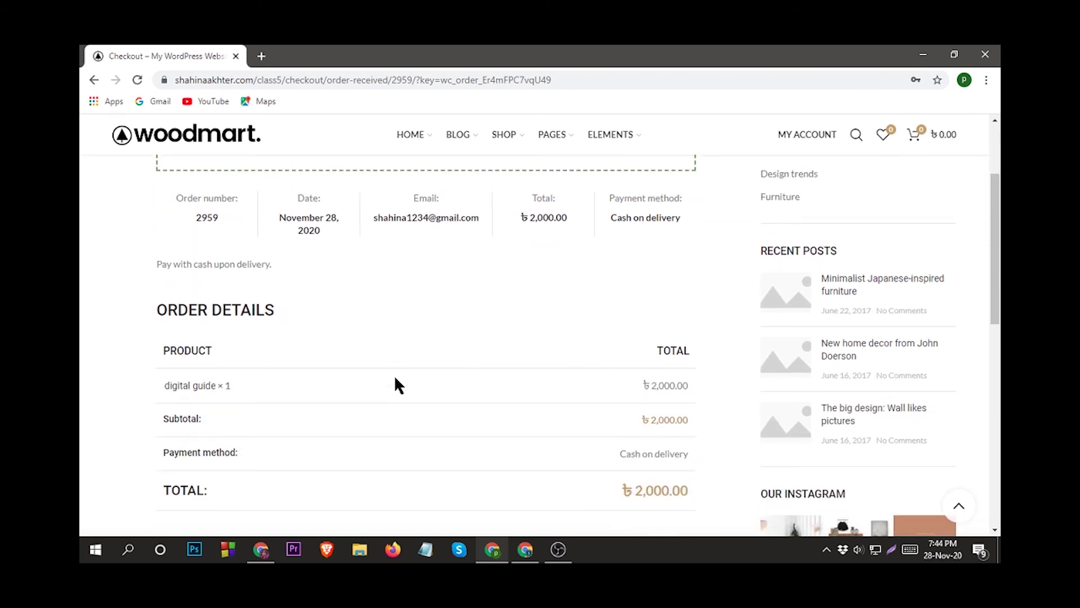
pyautogui.scroll(-1, 194, 354)
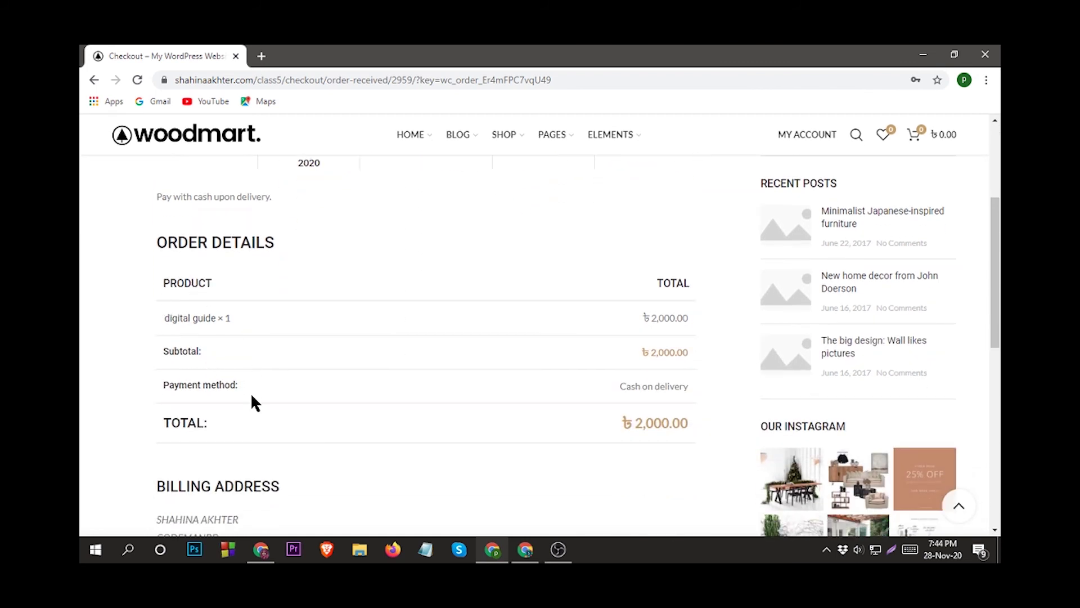
pyautogui.scroll(-1, 237, 393)
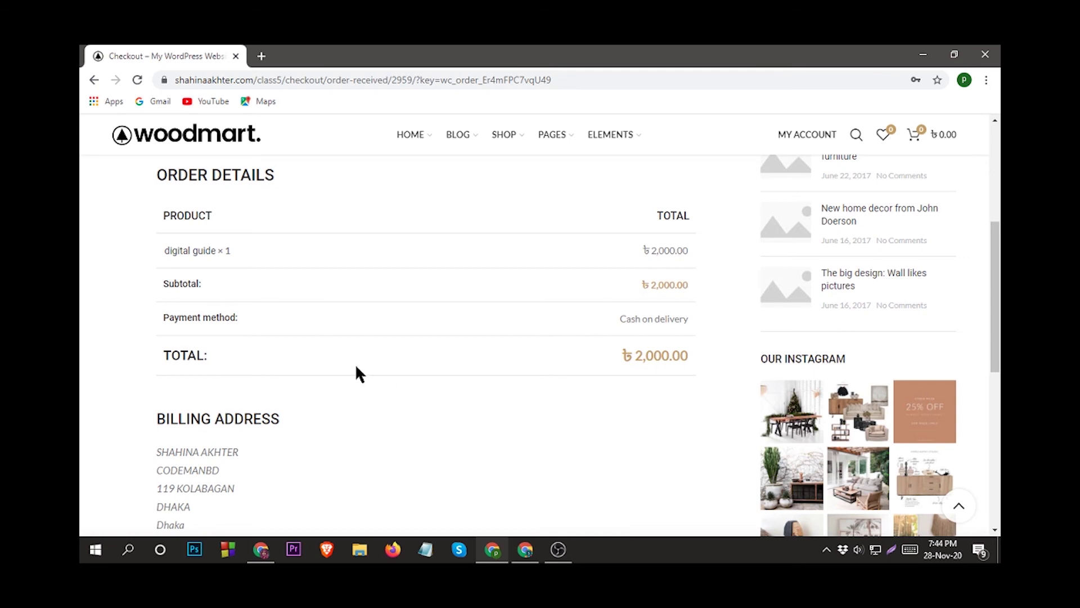
pyautogui.scroll(-1, 360, 374)
pyautogui.scroll(-2, 287, 343)
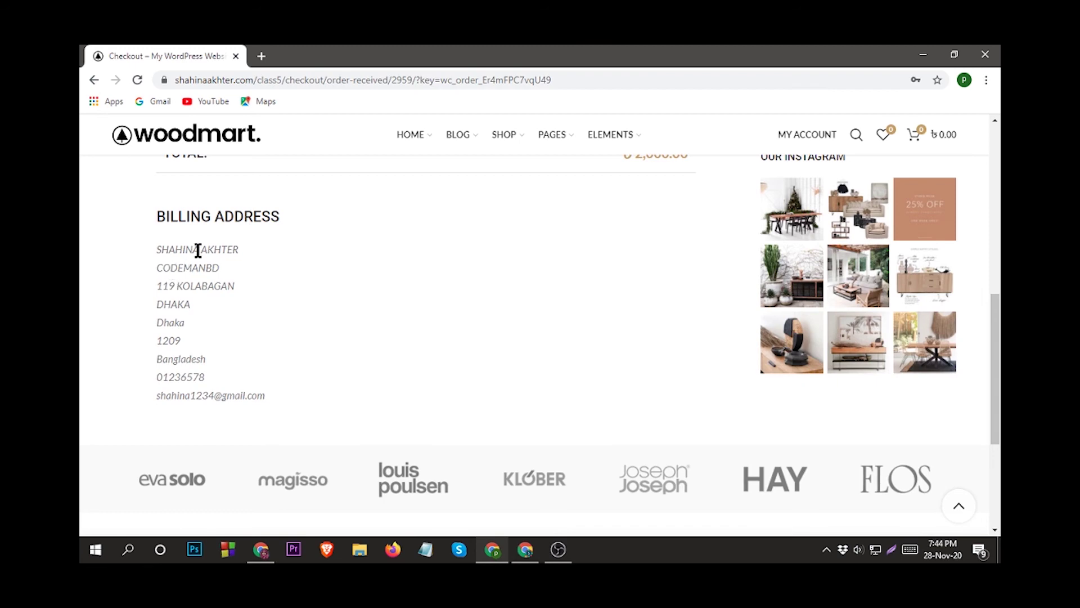
pyautogui.scroll(-2, 565, 360)
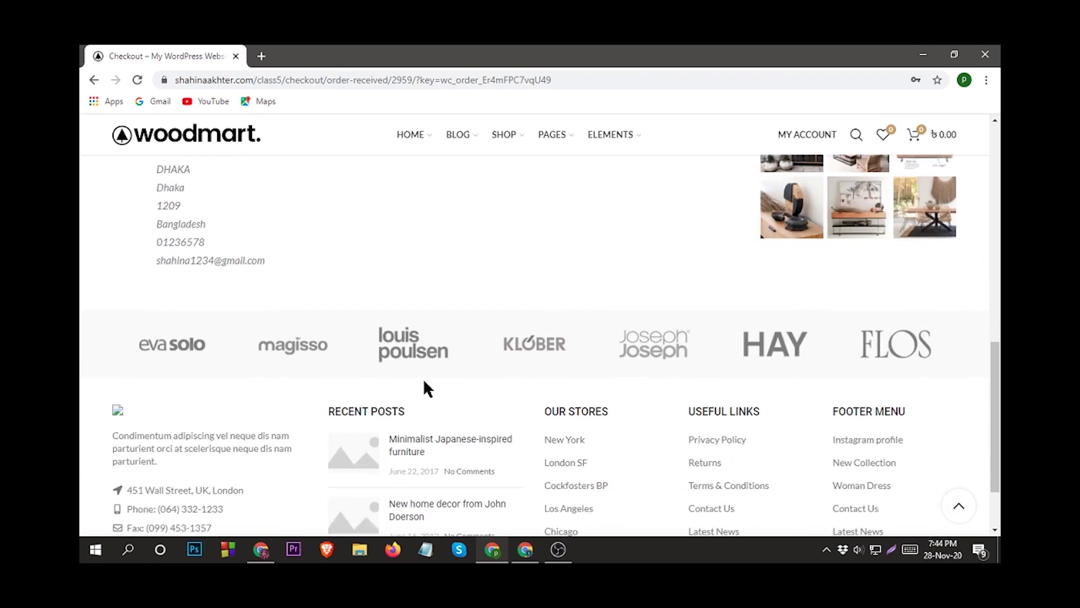
pyautogui.scroll(12, 426, 375)
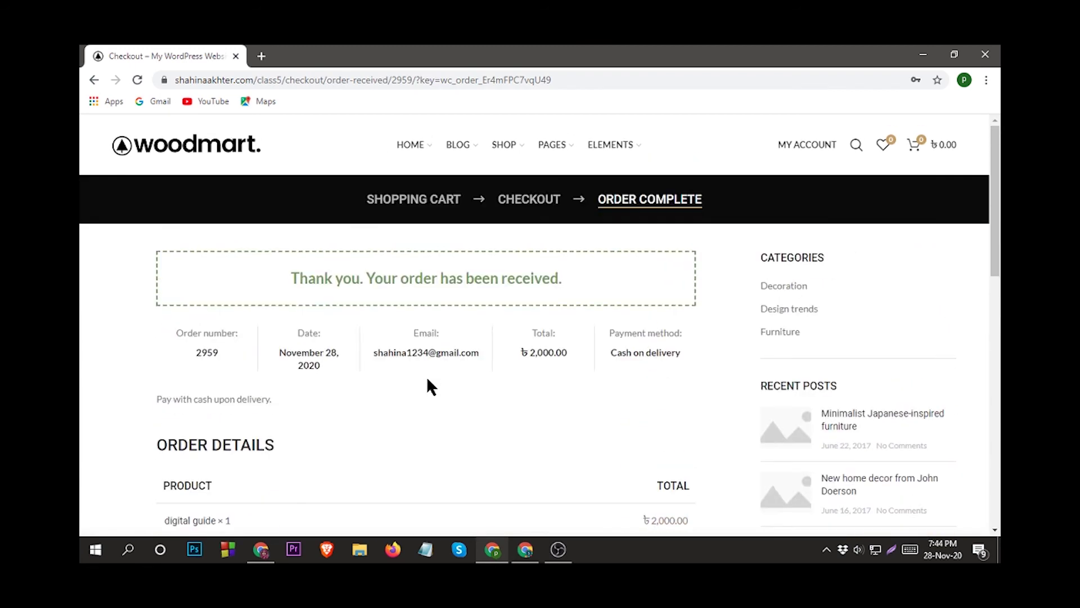
pyautogui.scroll(-12, 467, 375)
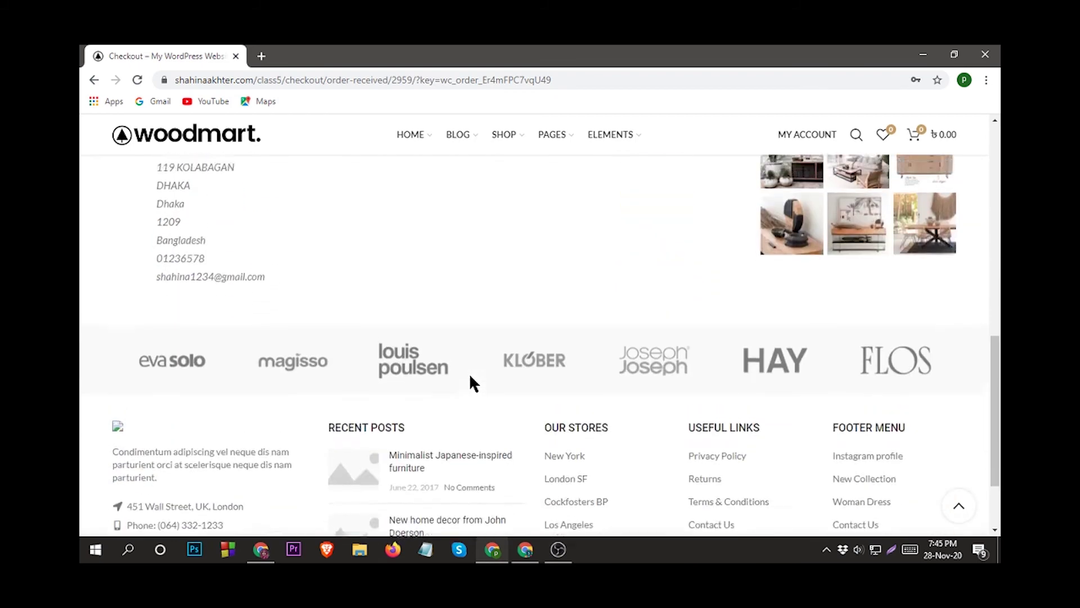
pyautogui.scroll(12, 469, 373)
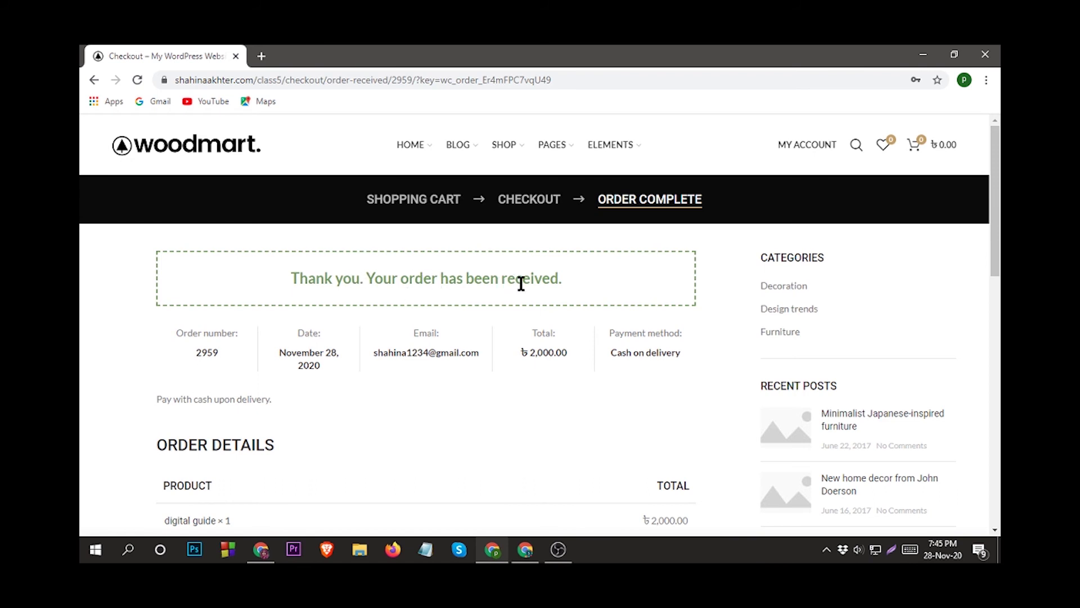
# Open the My account dashboard in a new tab.
pyautogui.moveTo(797, 148)
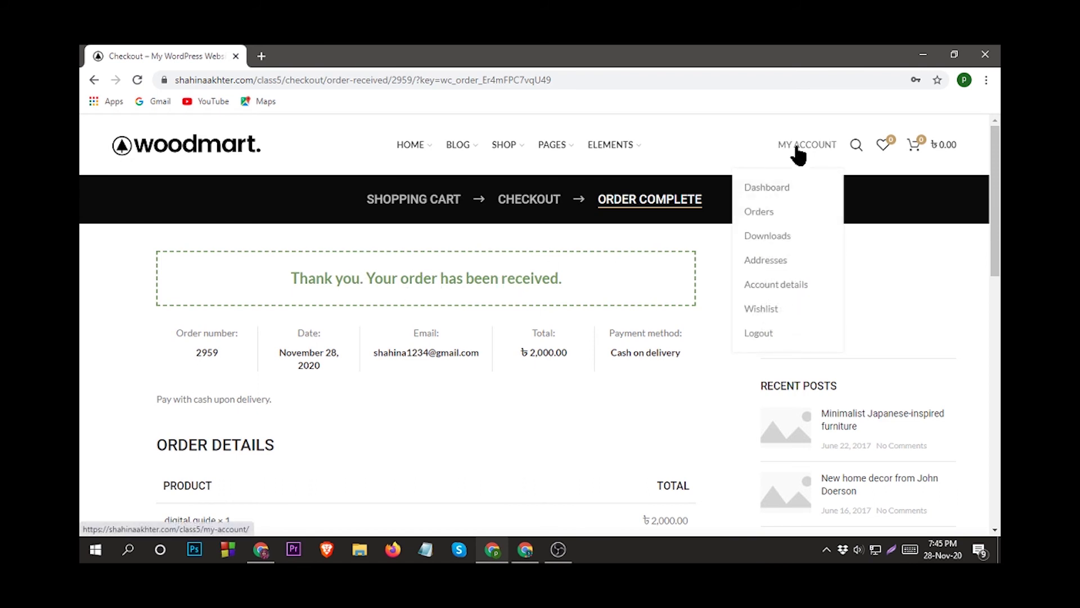
pyautogui.rightClick(768, 185)
pyautogui.click(783, 190)
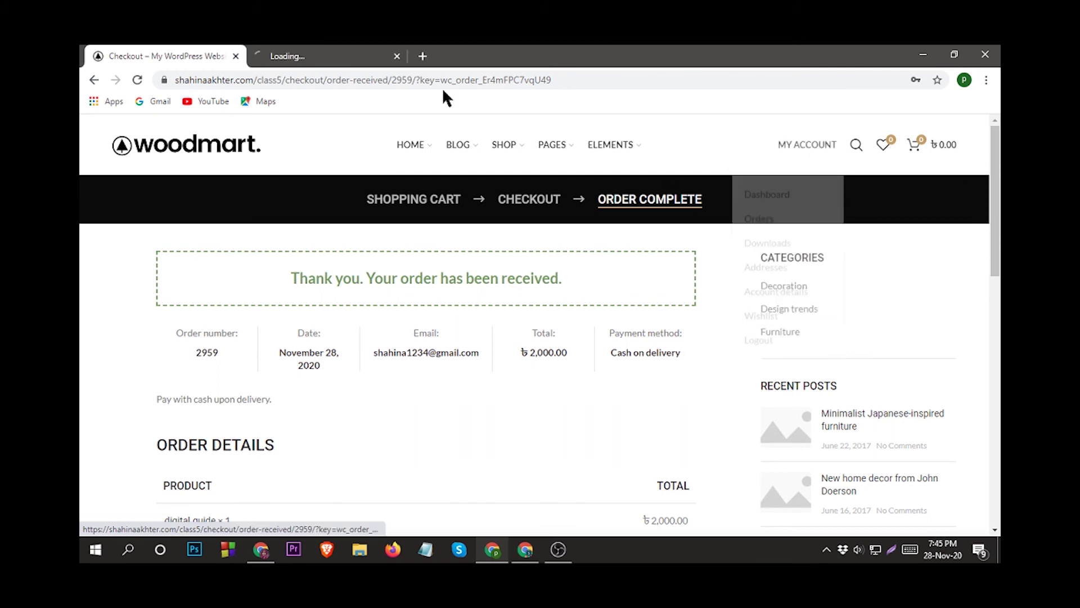
pyautogui.click(297, 53)
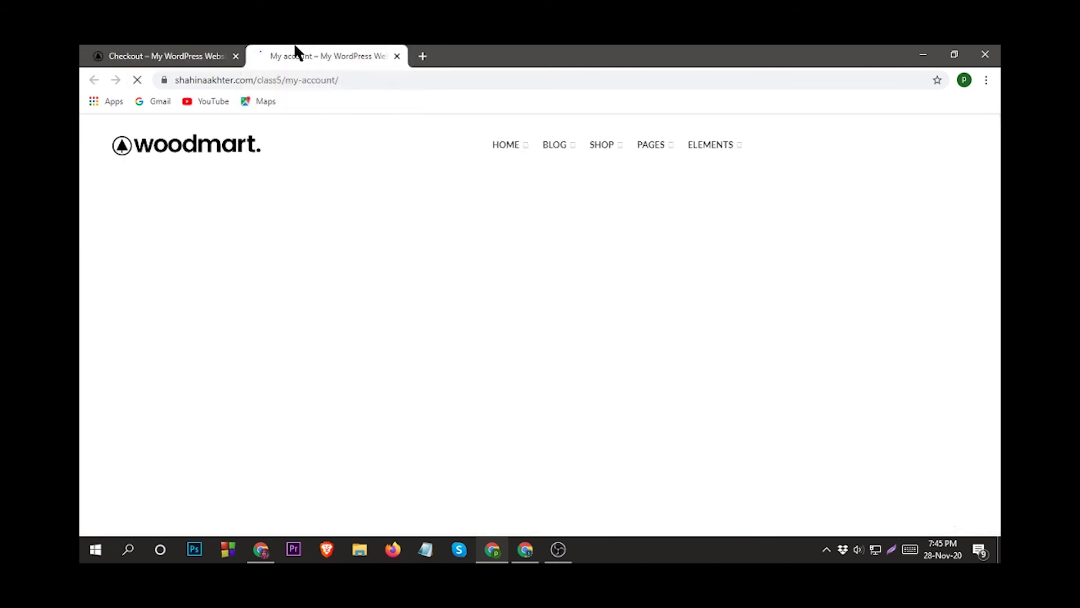
pyautogui.scroll(-1, 337, 377)
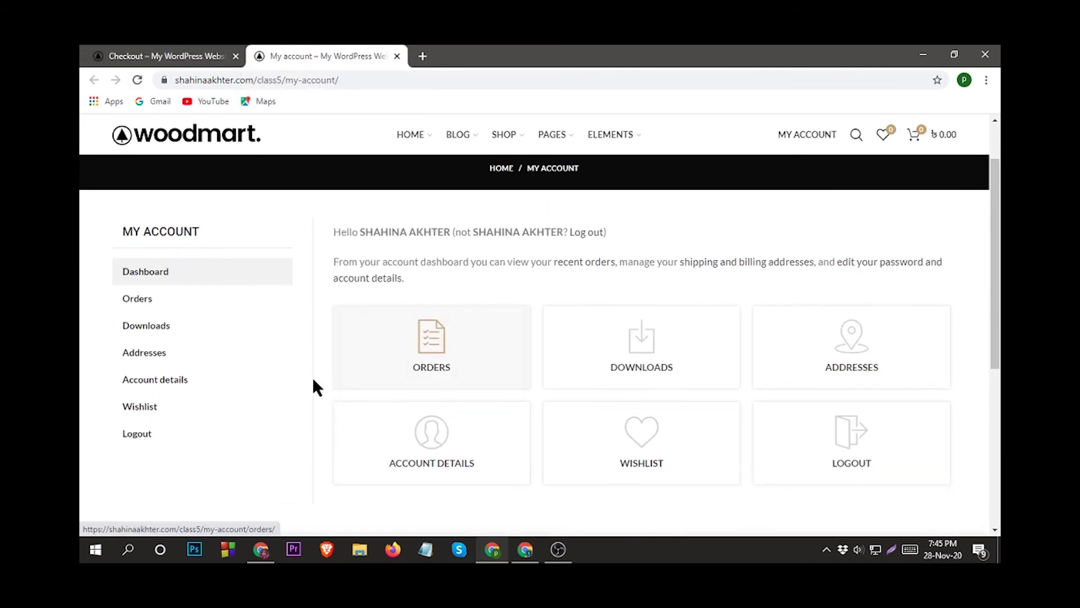
# Open the new order's details from the account Orders list in a new tab and review them.
pyautogui.click(144, 303)
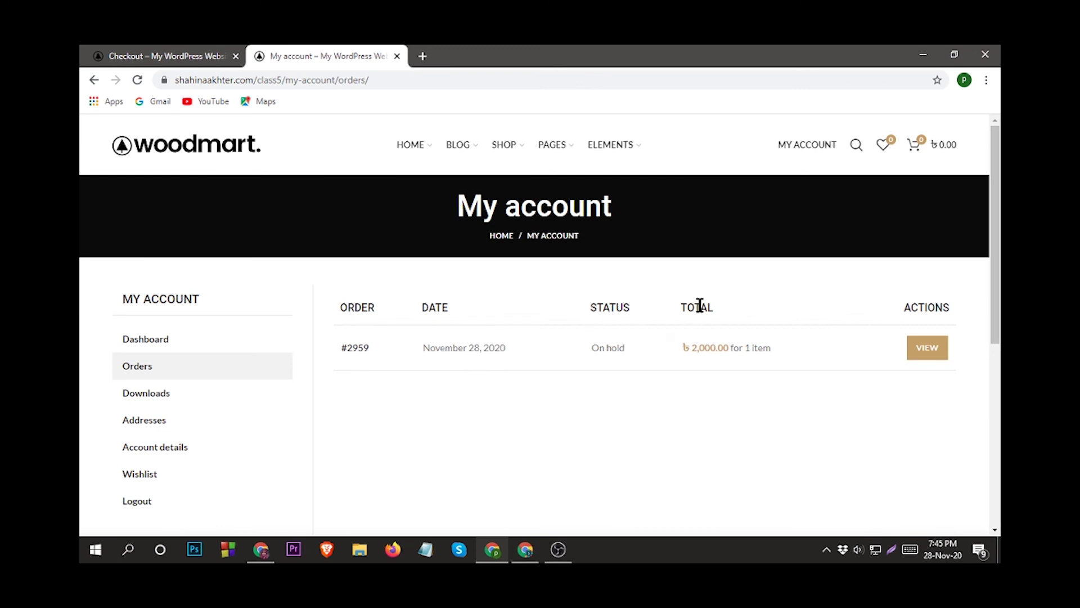
pyautogui.rightClick(927, 347)
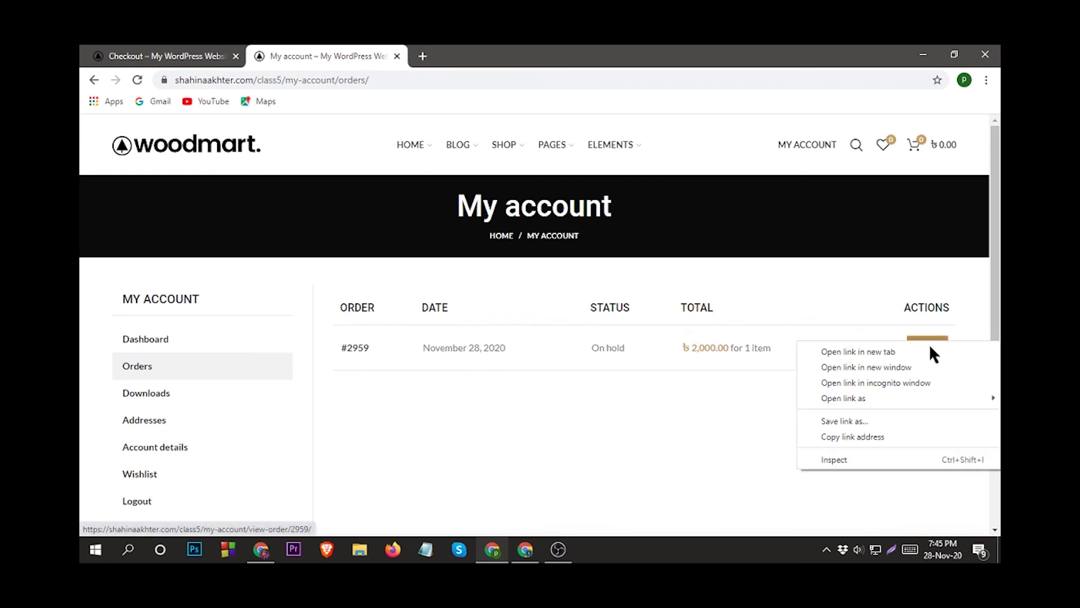
pyautogui.click(864, 344)
pyautogui.click(465, 51)
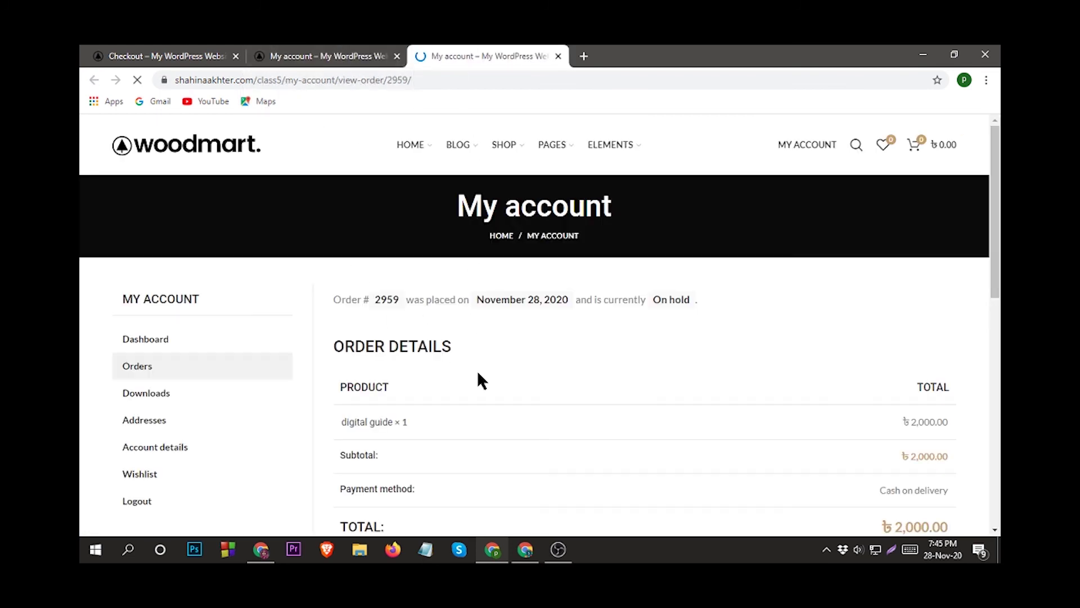
pyautogui.scroll(-5, 478, 366)
pyautogui.scroll(-3, 480, 365)
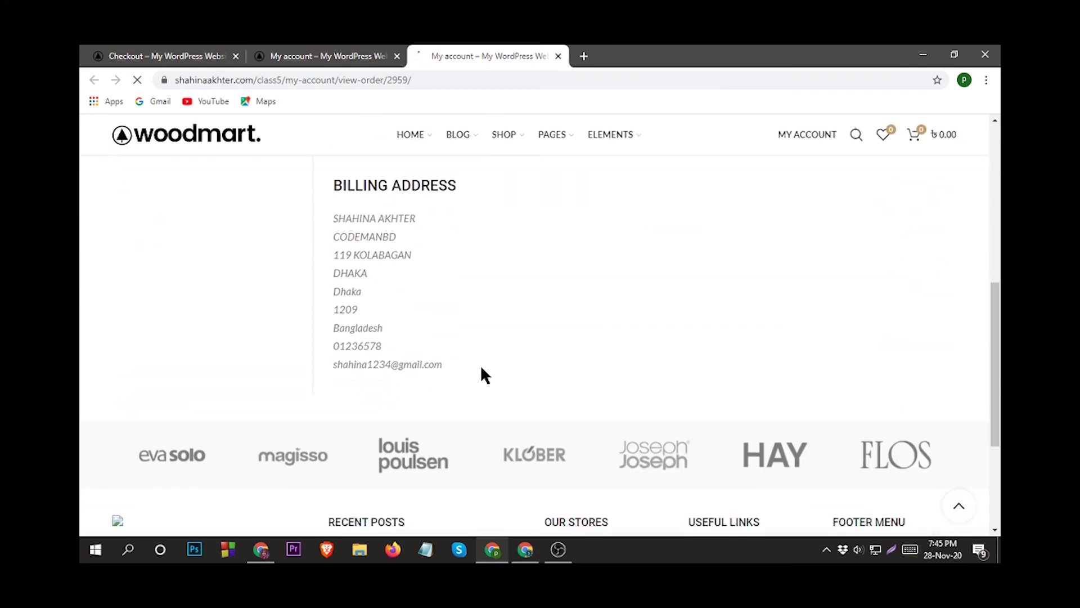
pyautogui.scroll(10, 482, 364)
# Confirm the account Downloads page has no downloads yet, then return to the admin window.
pyautogui.click(344, 53)
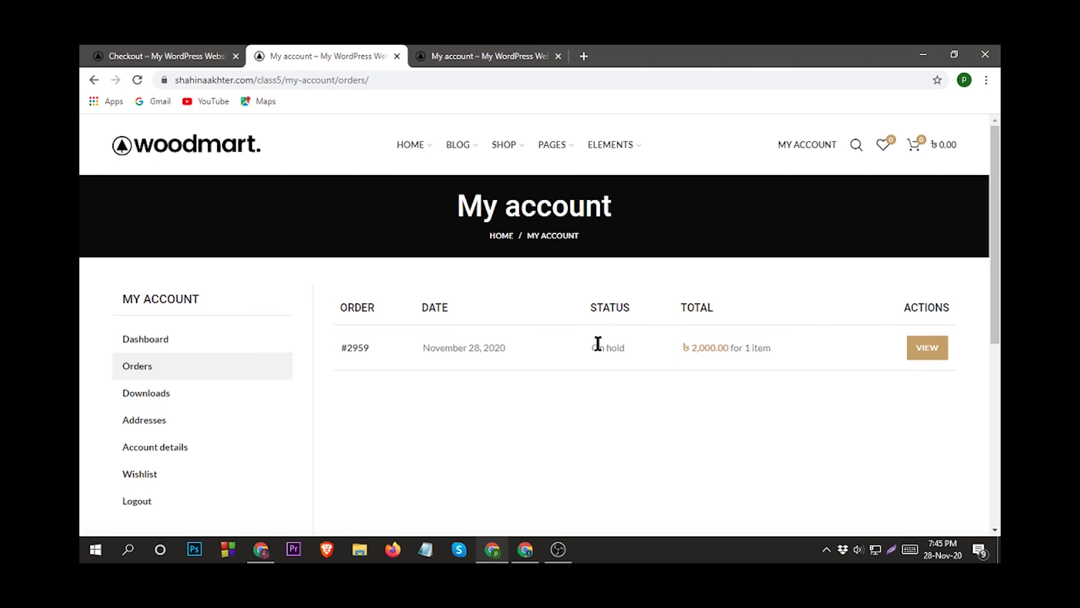
pyautogui.click(153, 391)
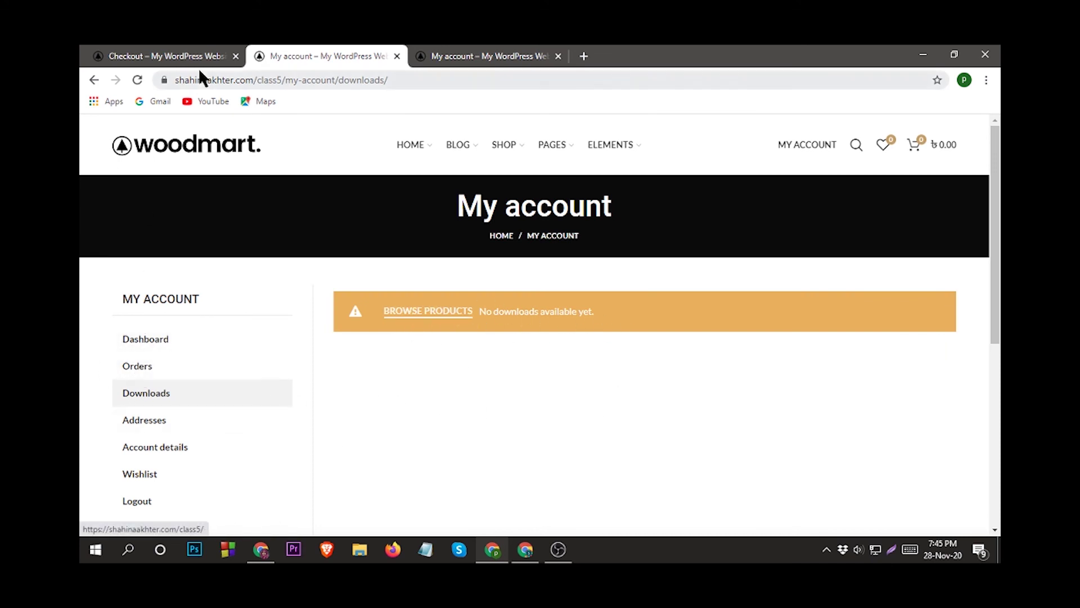
pyautogui.click(168, 55)
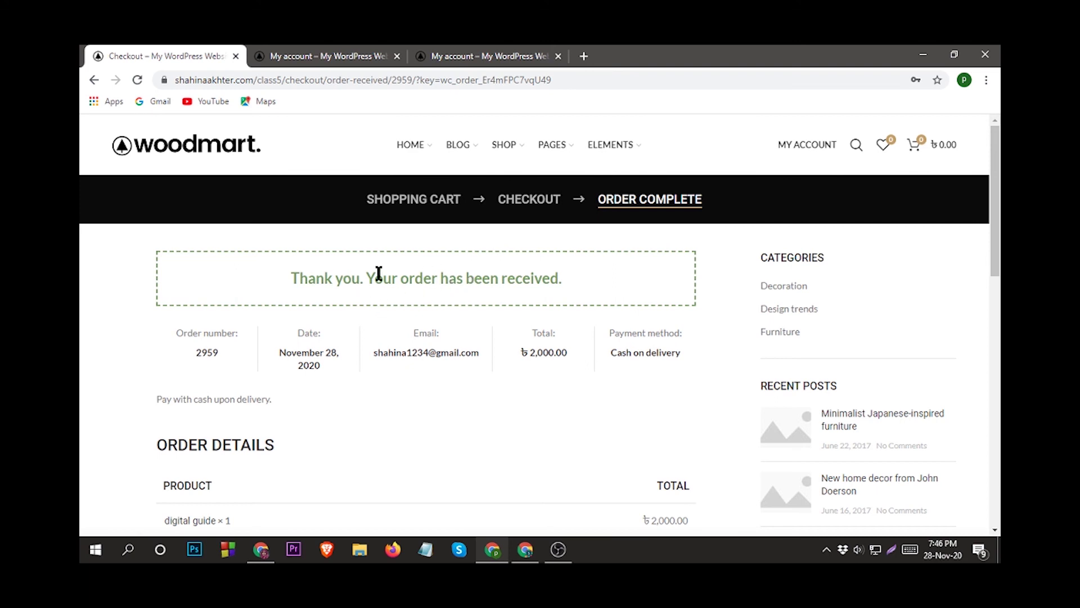
pyautogui.click(351, 56)
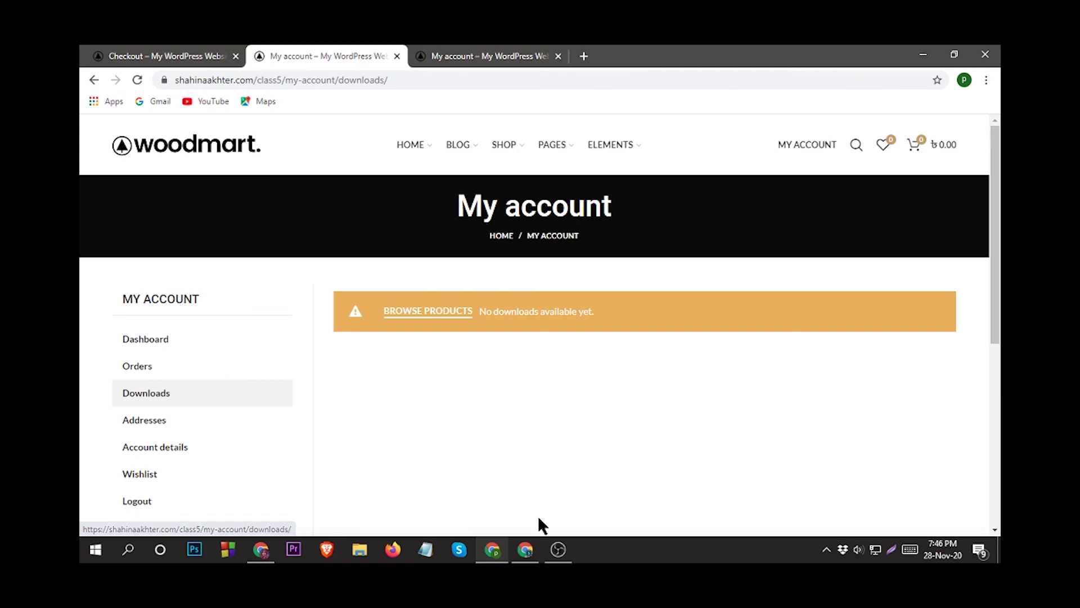
pyautogui.click(525, 549)
# Mark the newest on-hold ৳ 2,000.00 digital guide order as Completed from its Orders preview.
pyautogui.scroll(3, 261, 349)
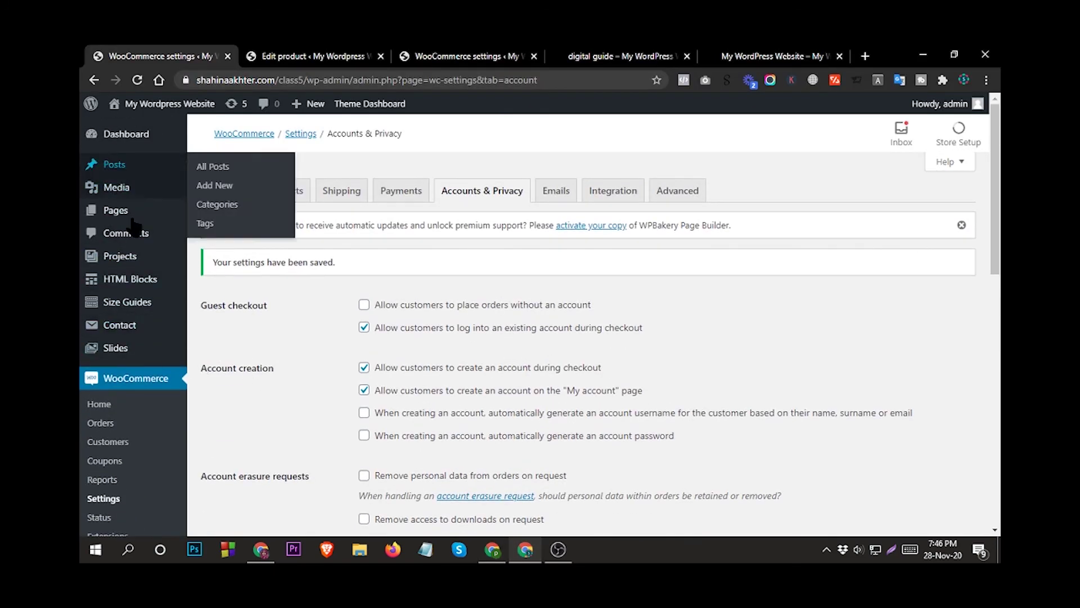
pyautogui.scroll(-1, 131, 401)
pyautogui.scroll(-5, 130, 401)
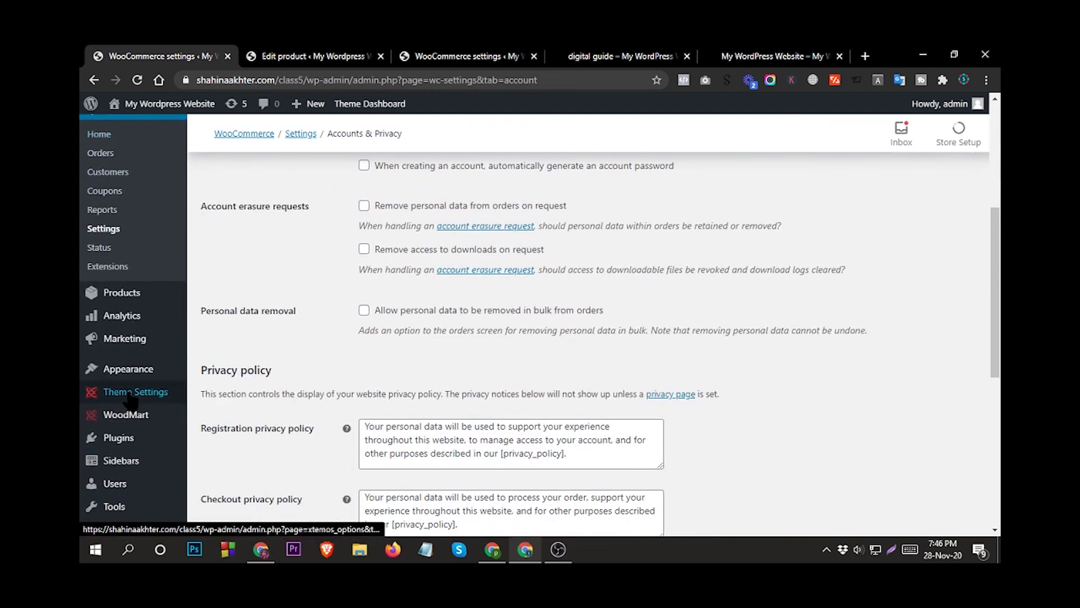
pyautogui.scroll(5, 131, 385)
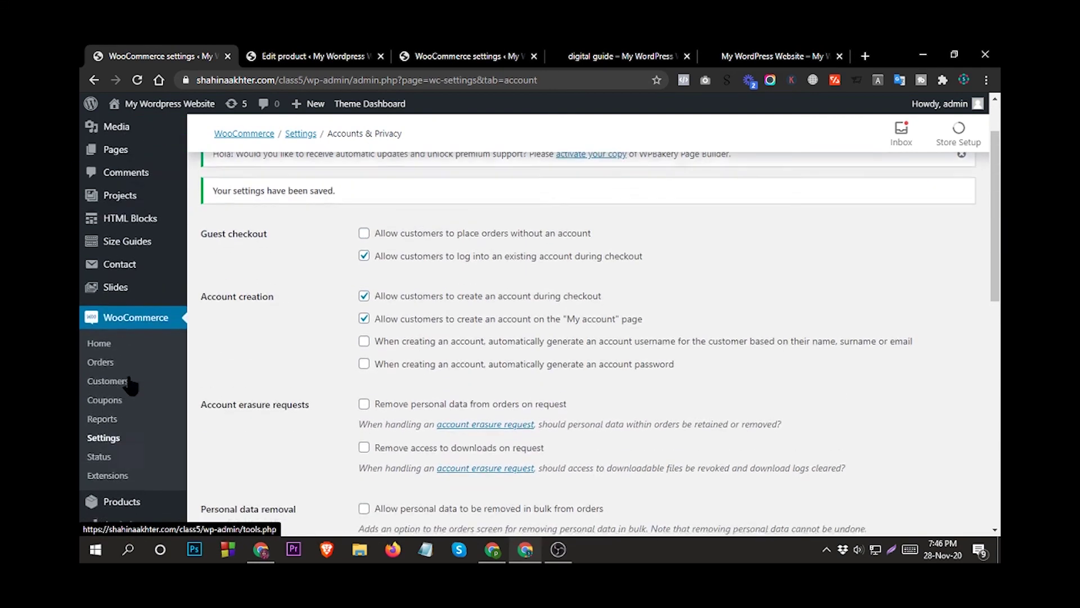
pyautogui.click(100, 366)
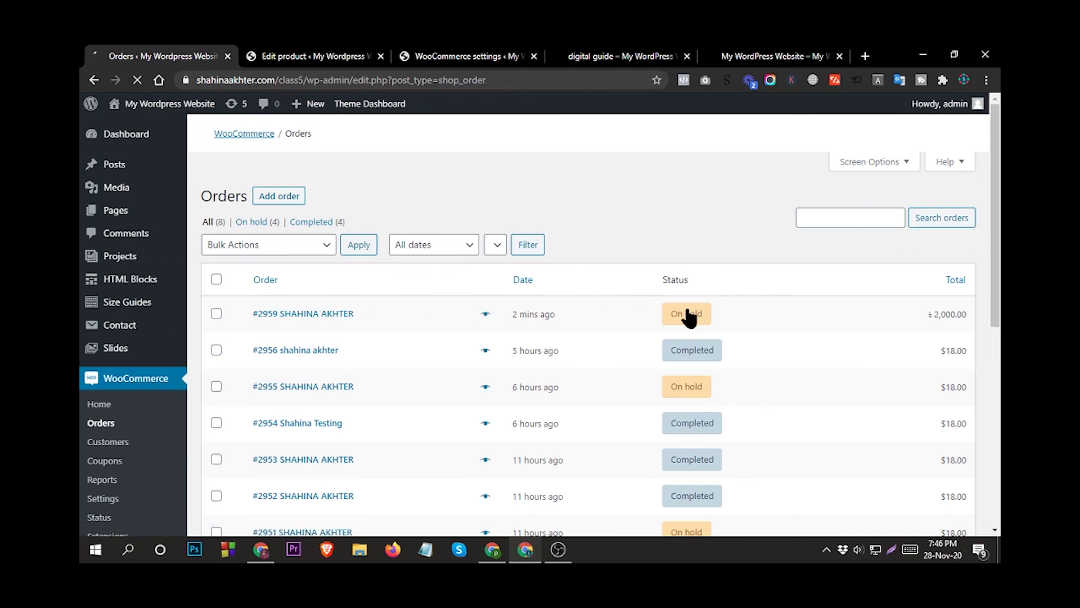
pyautogui.click(485, 315)
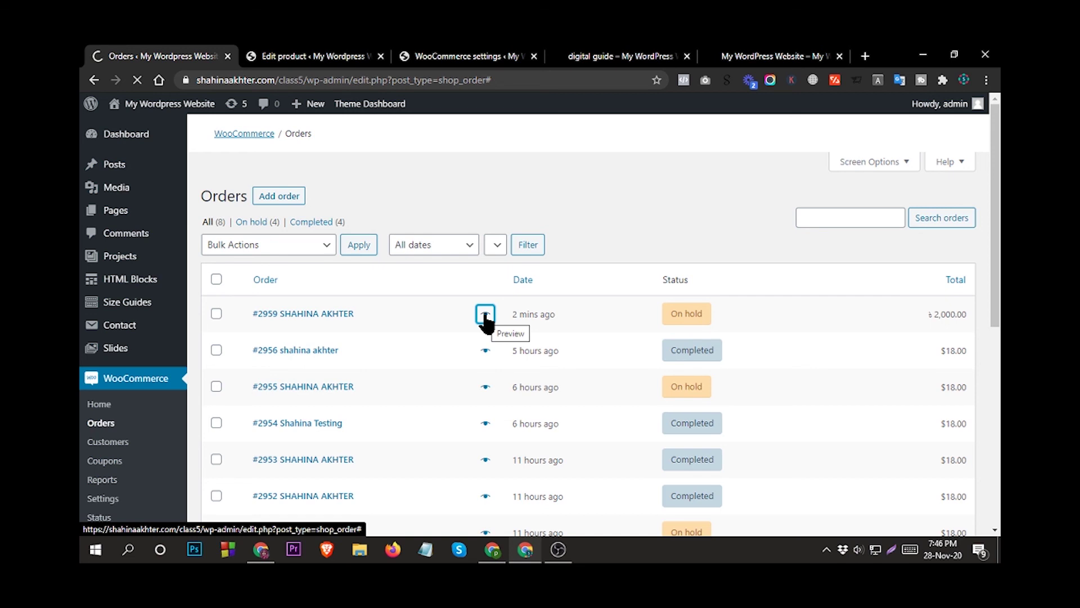
pyautogui.click(485, 318)
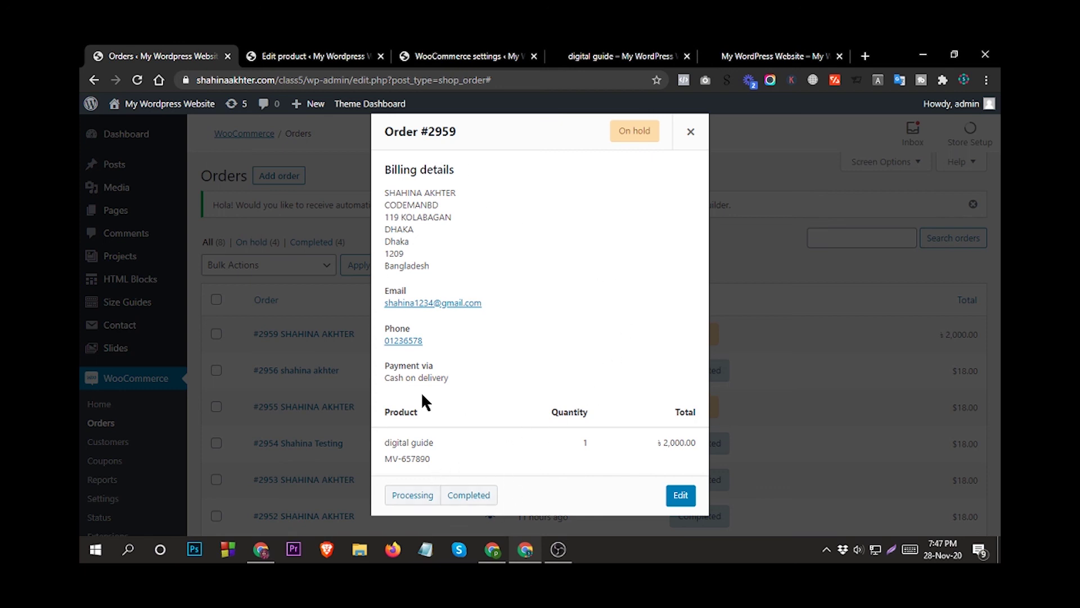
pyautogui.click(470, 495)
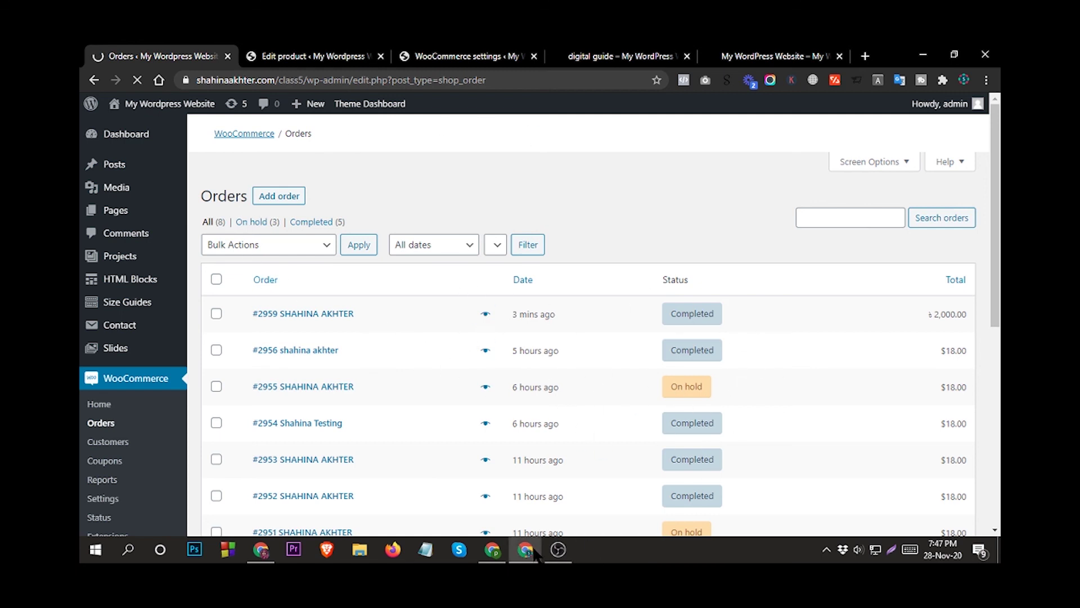
# Reload the account Downloads page and download the digital guide's zip file.
pyautogui.click(492, 549)
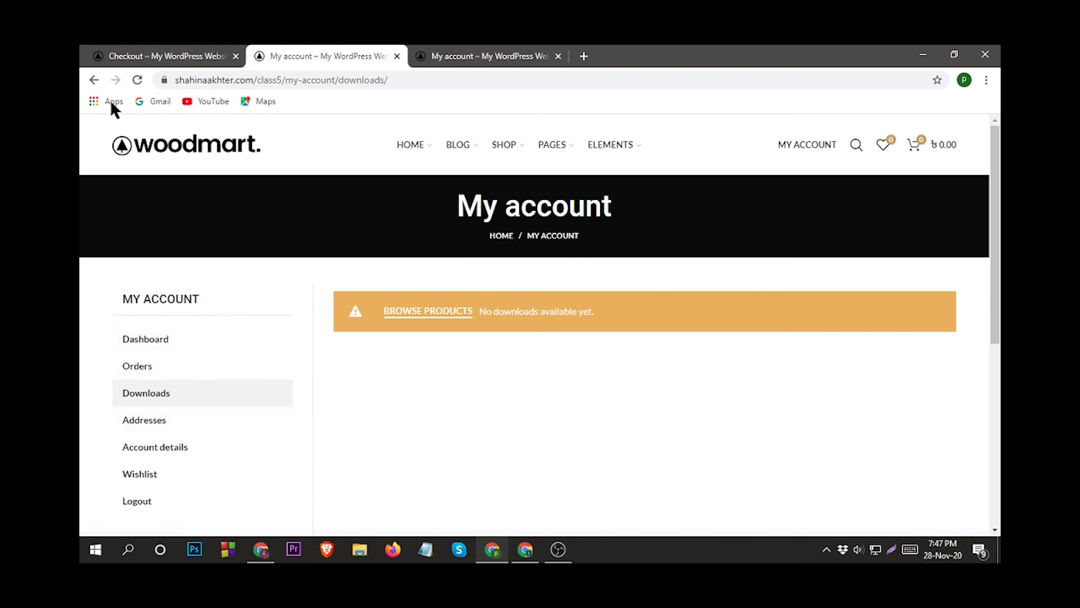
pyautogui.click(137, 81)
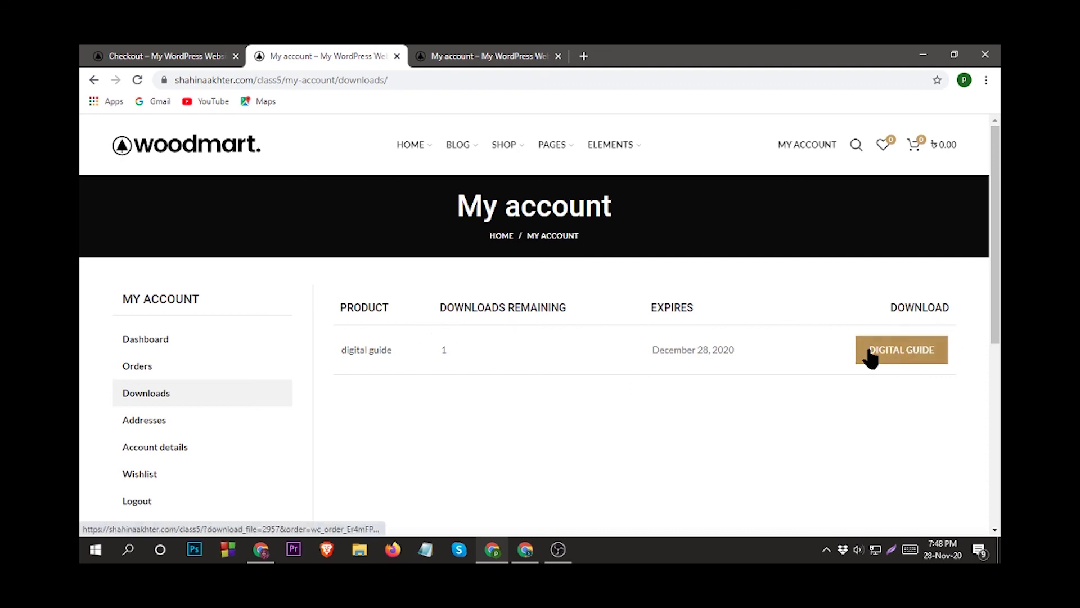
pyautogui.click(904, 355)
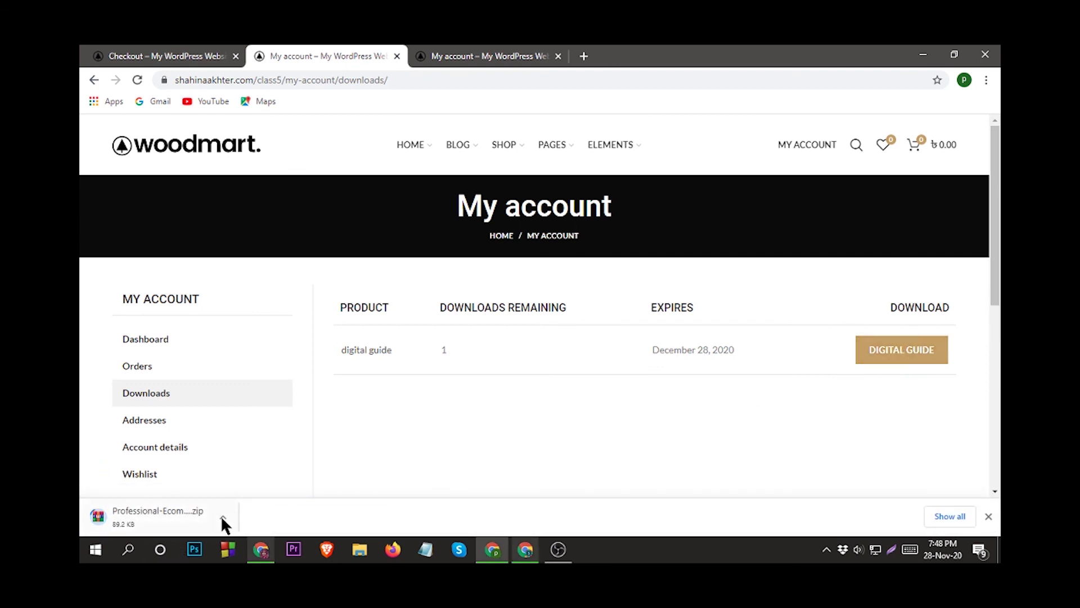
# While the guide's zip finishes downloading, review the order details, then return to Downloads.
pyautogui.scroll(-3, 570, 394)
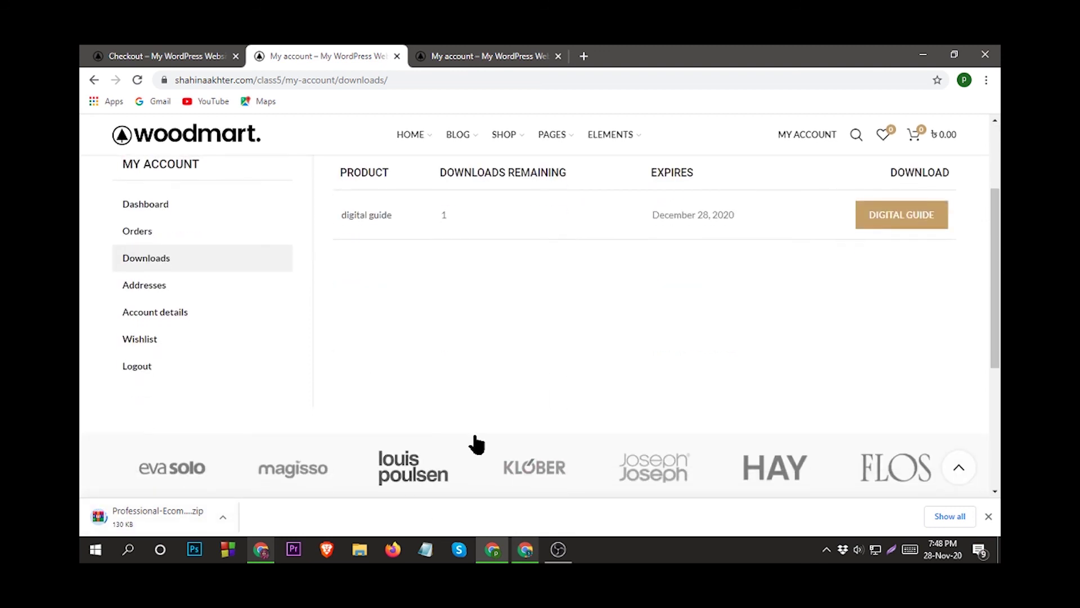
pyautogui.scroll(3, 475, 444)
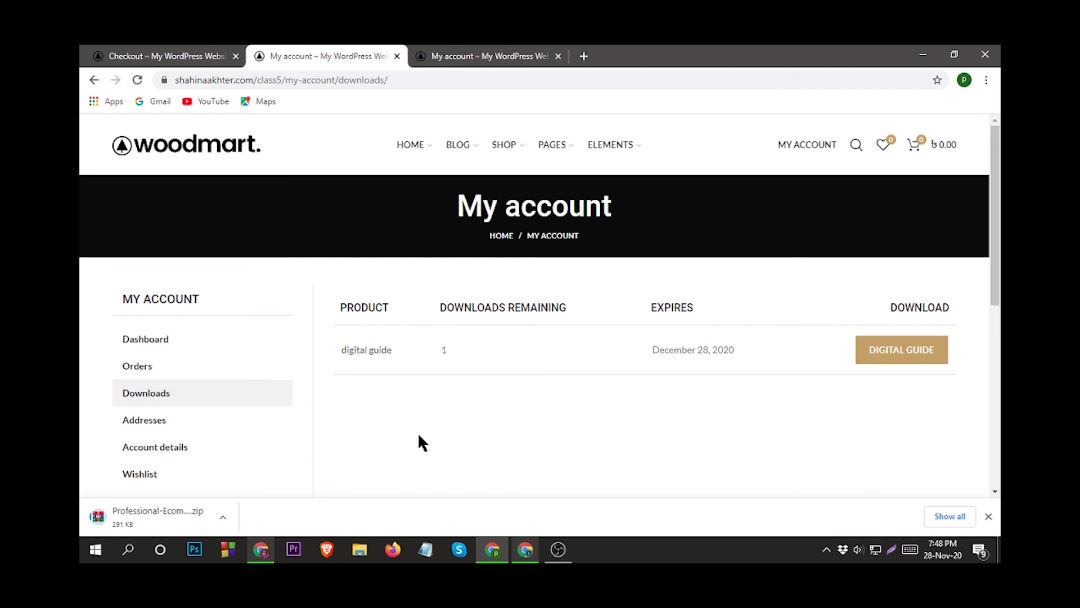
pyautogui.scroll(-2, 448, 390)
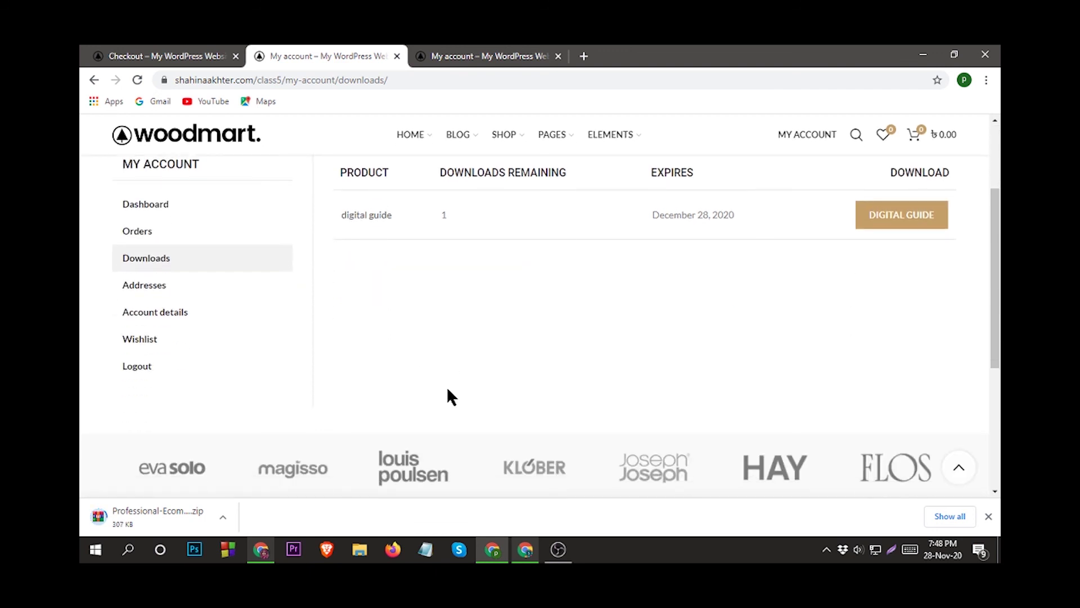
pyautogui.scroll(2, 448, 390)
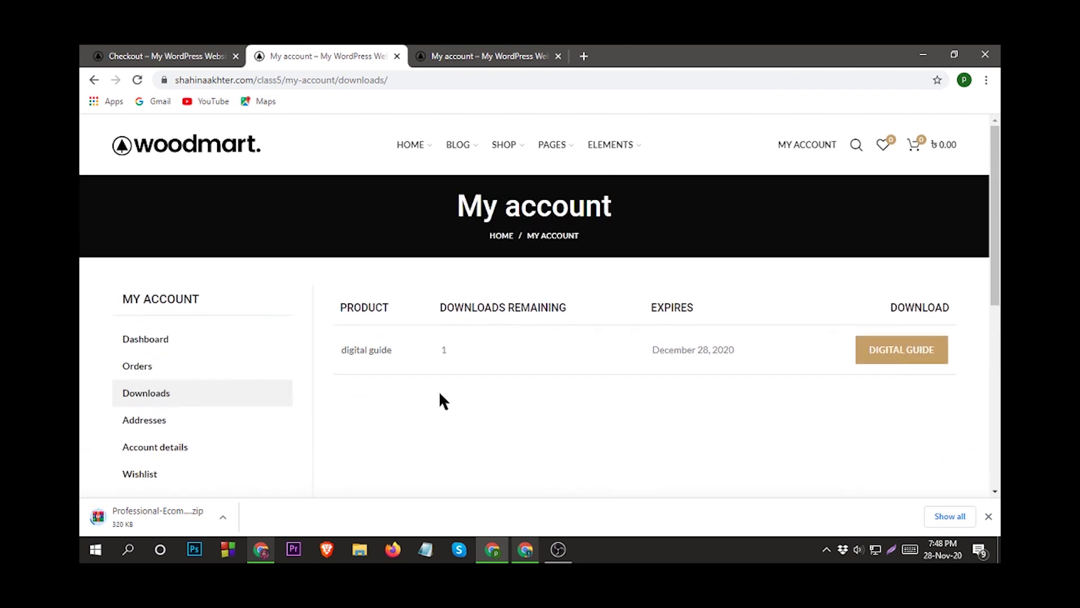
pyautogui.click(476, 51)
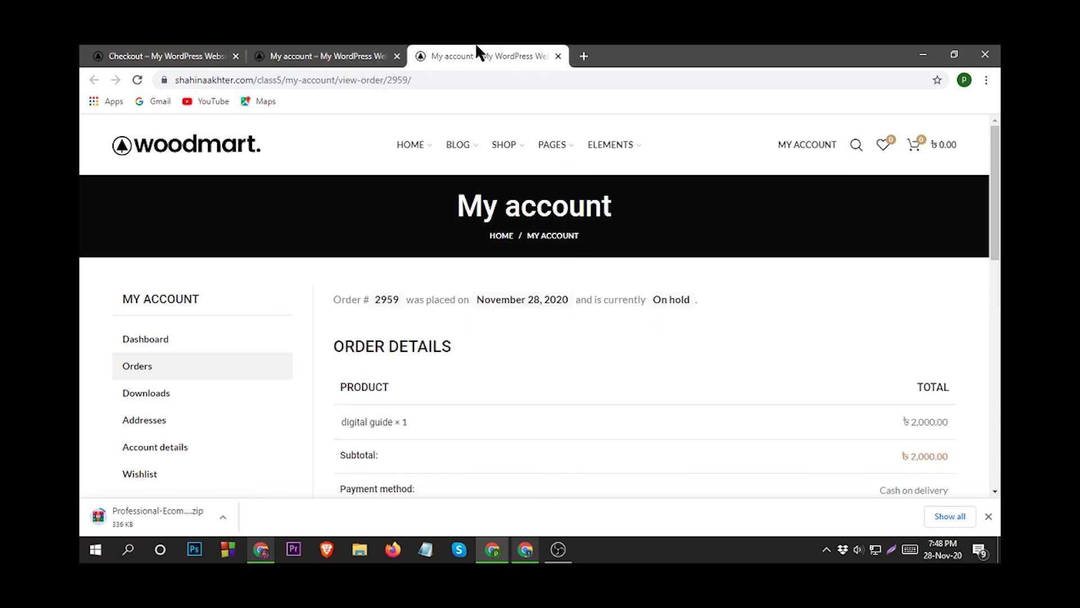
pyautogui.scroll(-3, 466, 448)
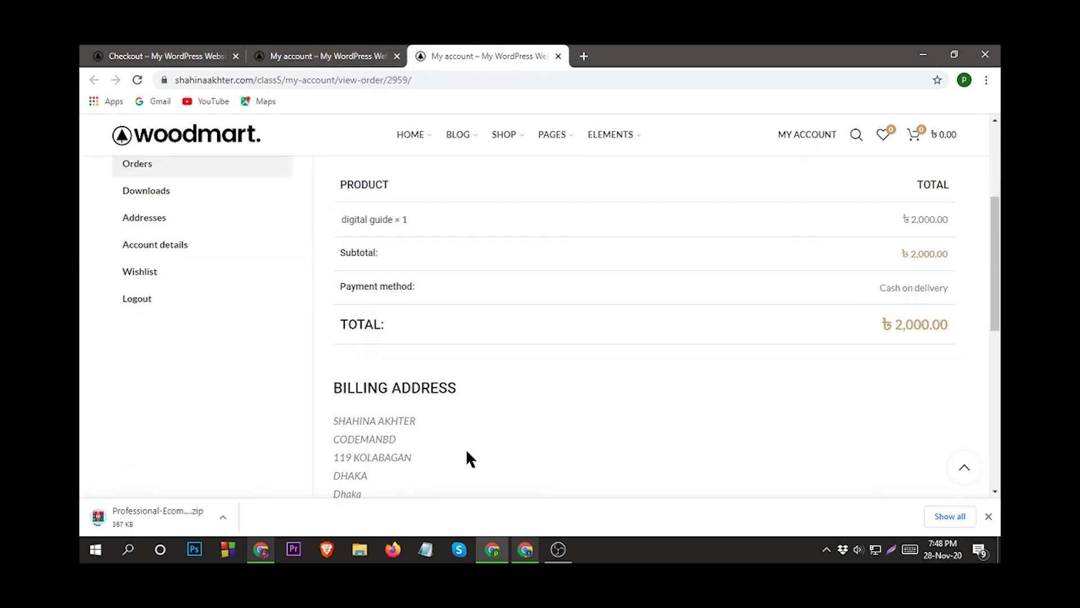
pyautogui.scroll(-6, 466, 448)
pyautogui.scroll(9, 465, 448)
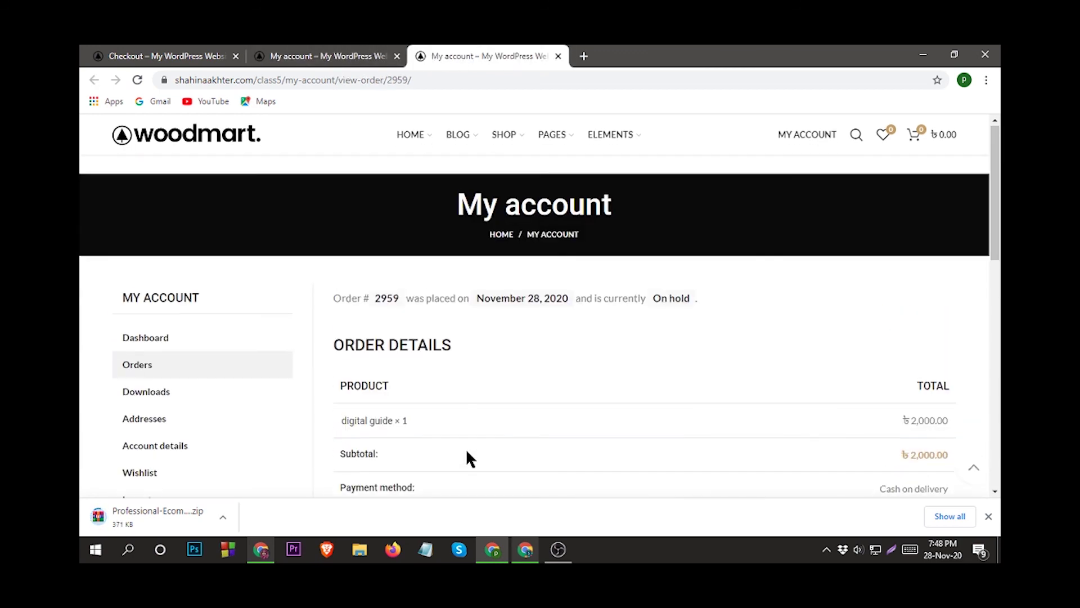
pyautogui.click(374, 56)
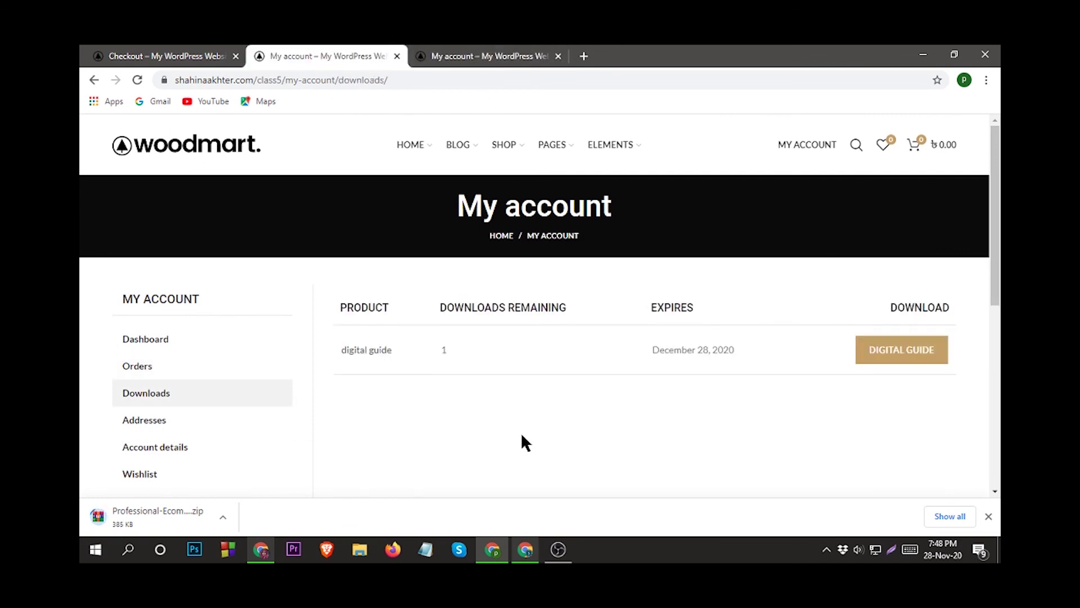